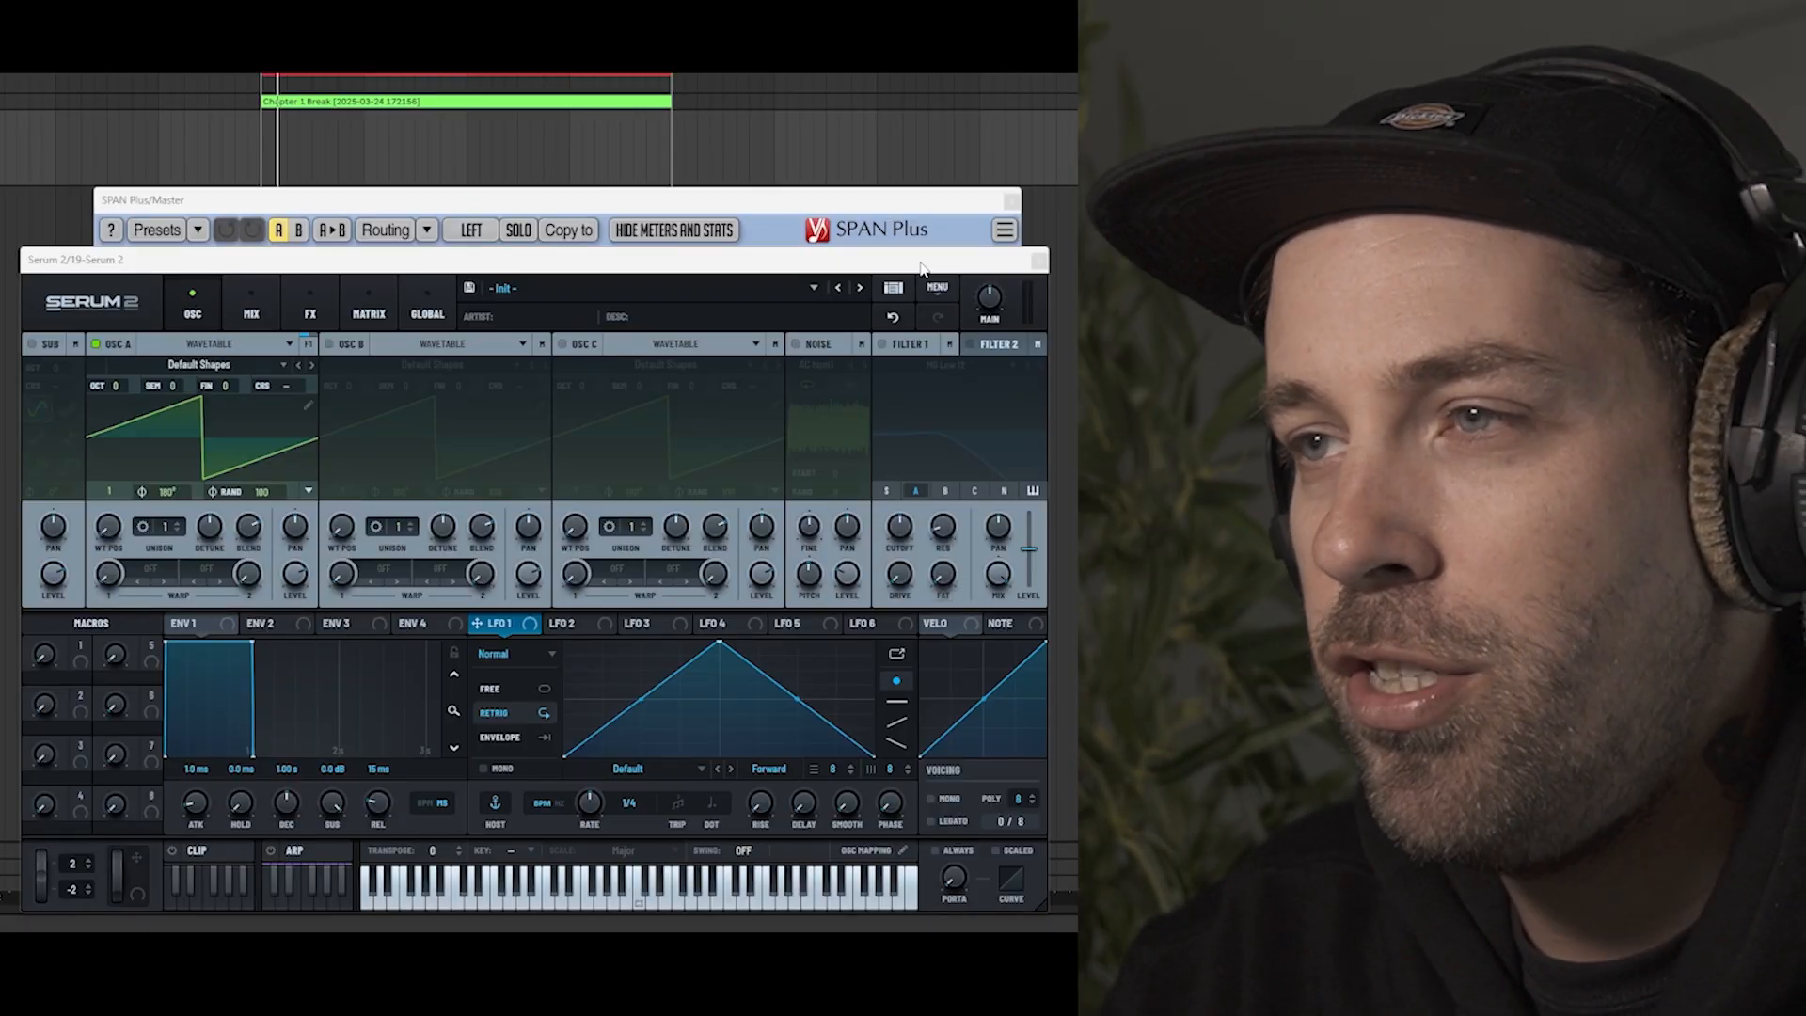
# Load the Basic Shapes wavetable into oscillator A.
pyautogui.click(202, 345)
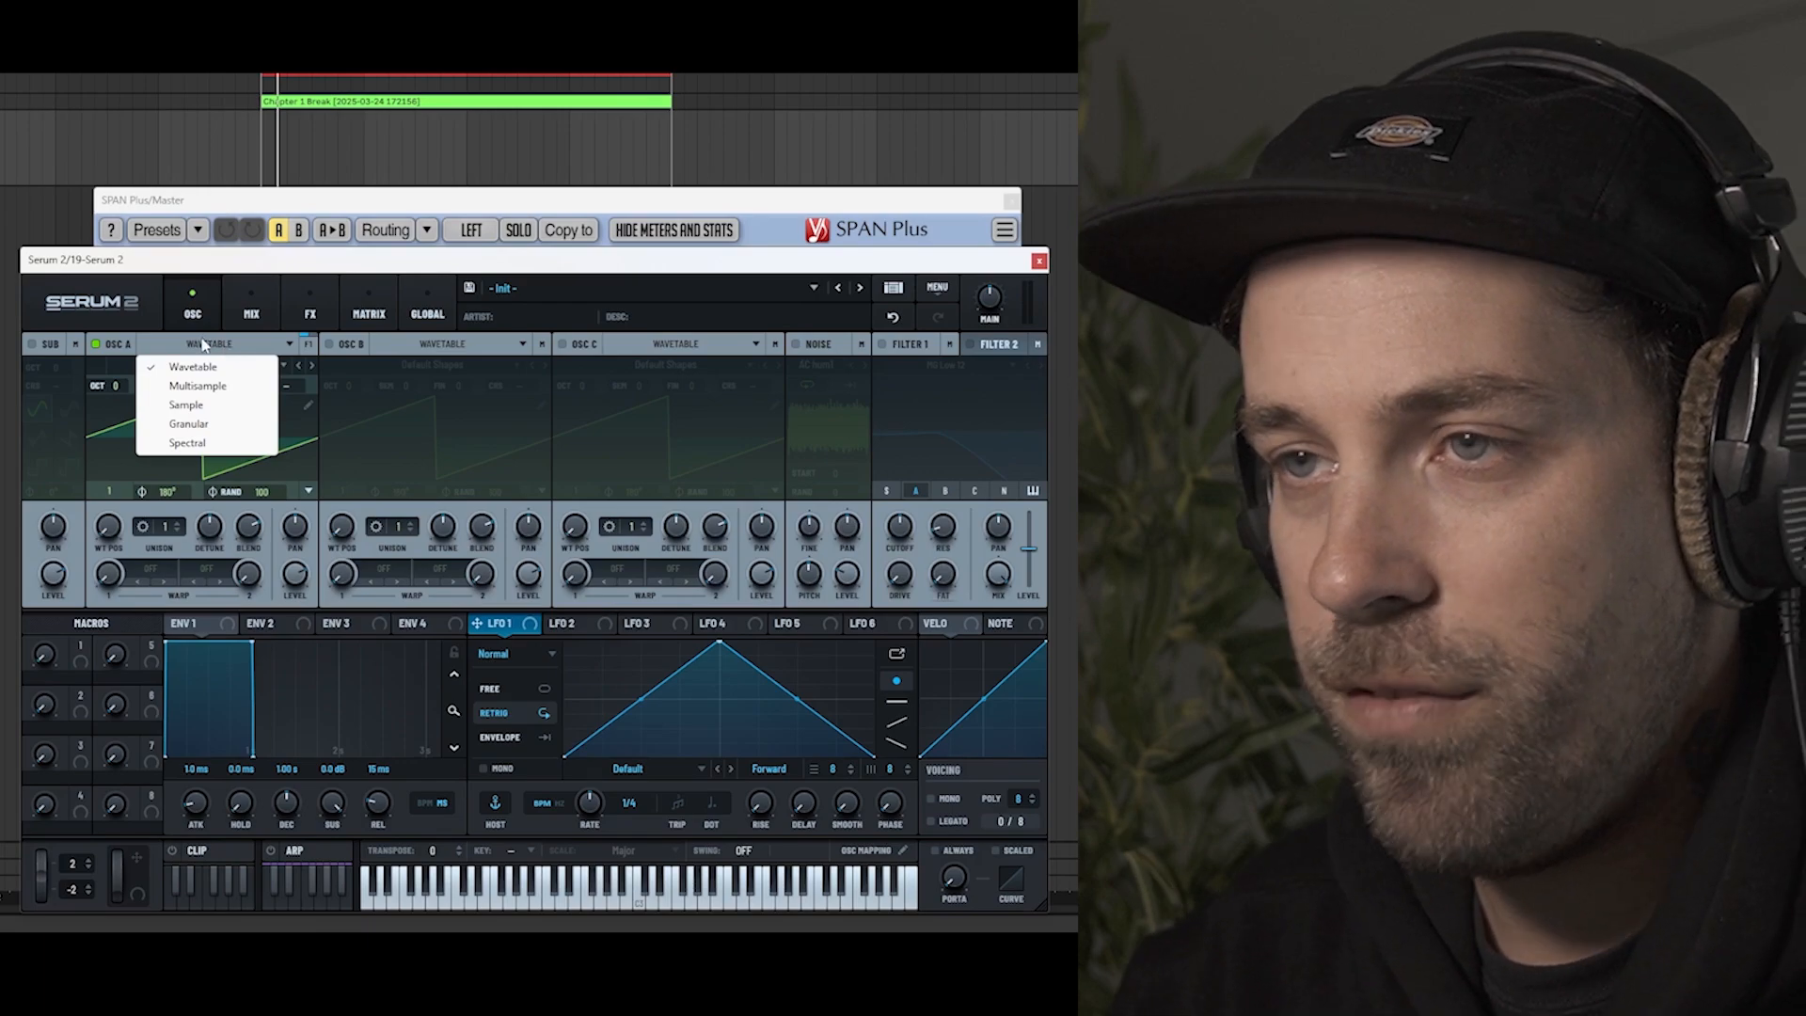
pyautogui.click(105, 320)
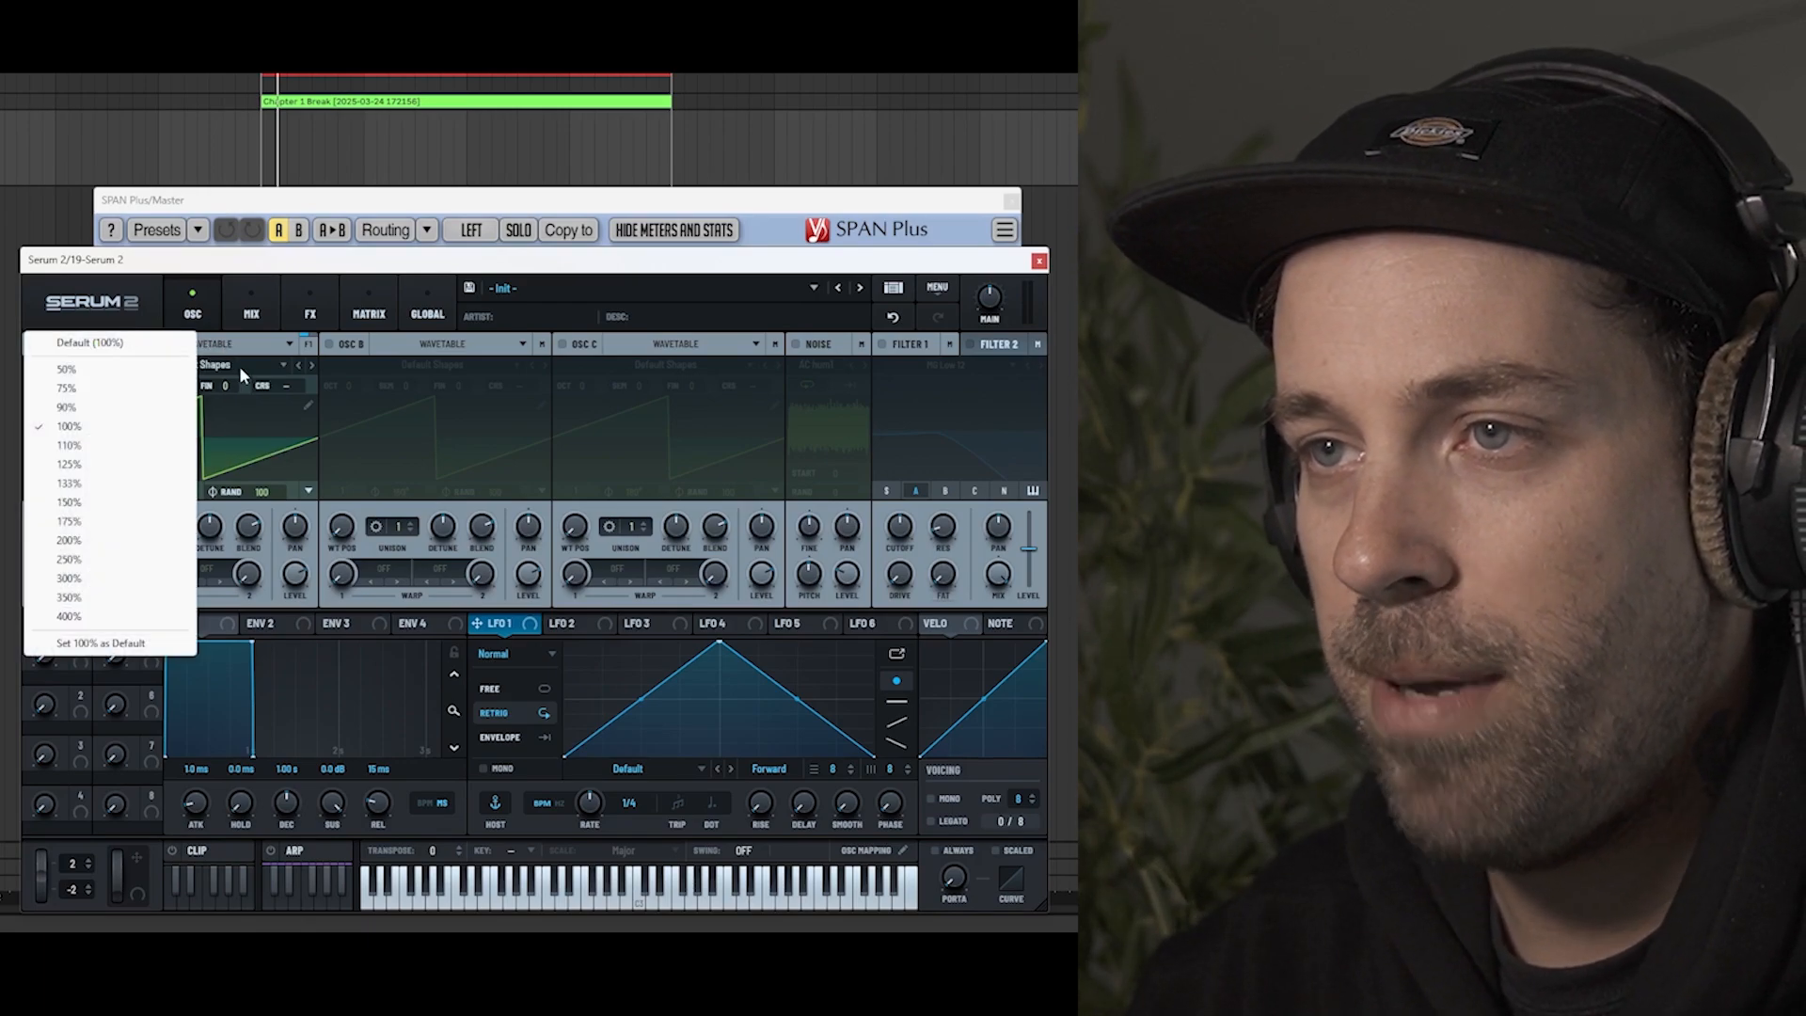
pyautogui.click(238, 365)
pyautogui.moveTo(184, 393)
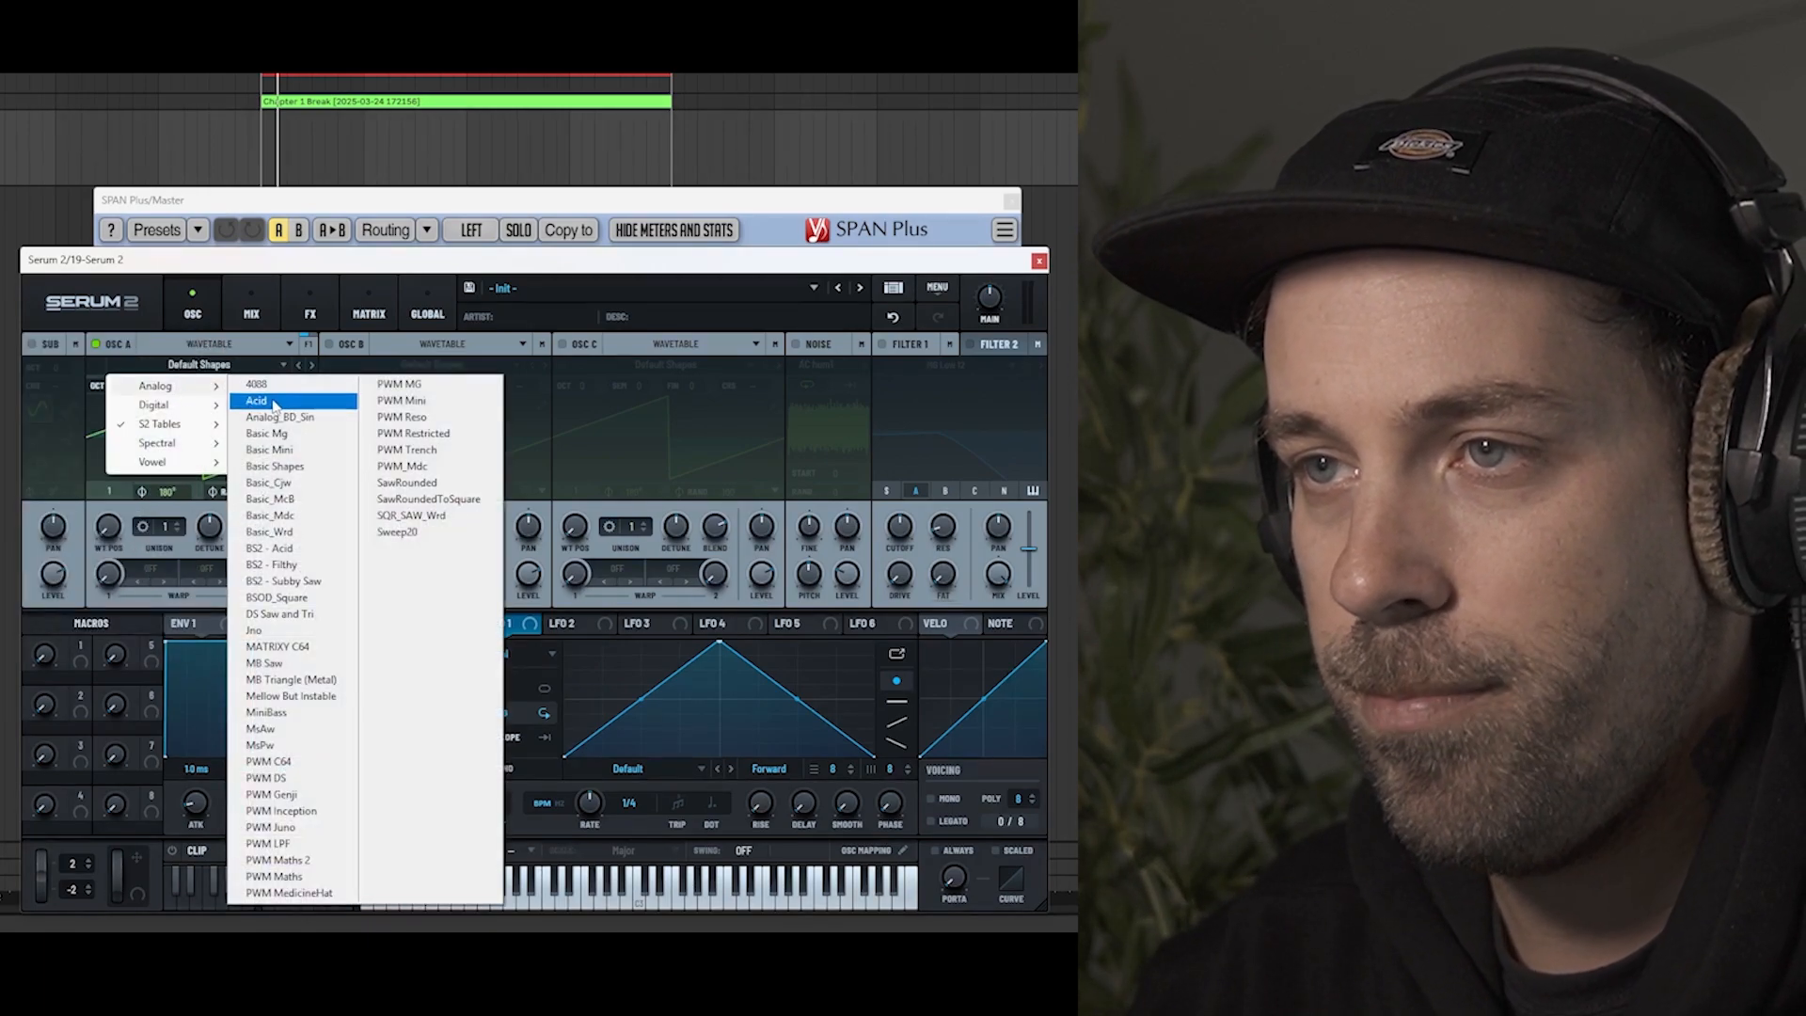
pyautogui.click(286, 467)
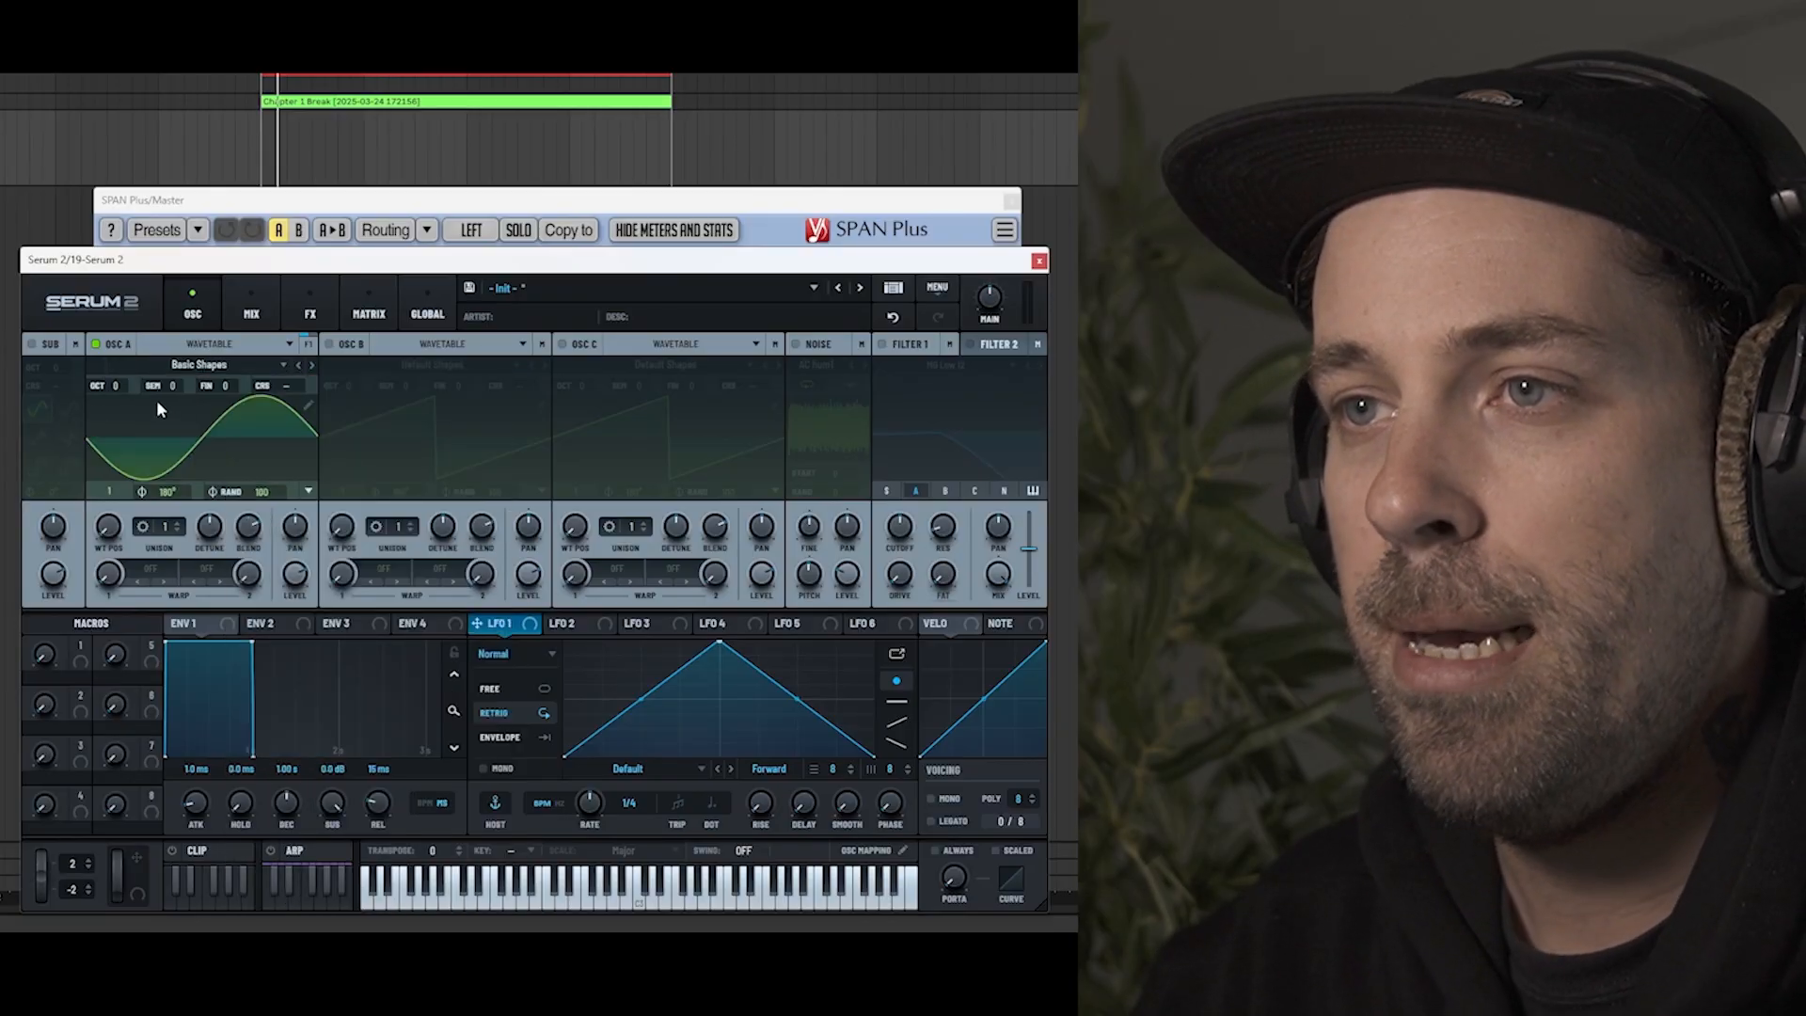
# Set oscillator A's random phase to 0 and its start phase to 90°, and play a test note.
pyautogui.moveTo(262, 491); pyautogui.dragTo(218, 769)
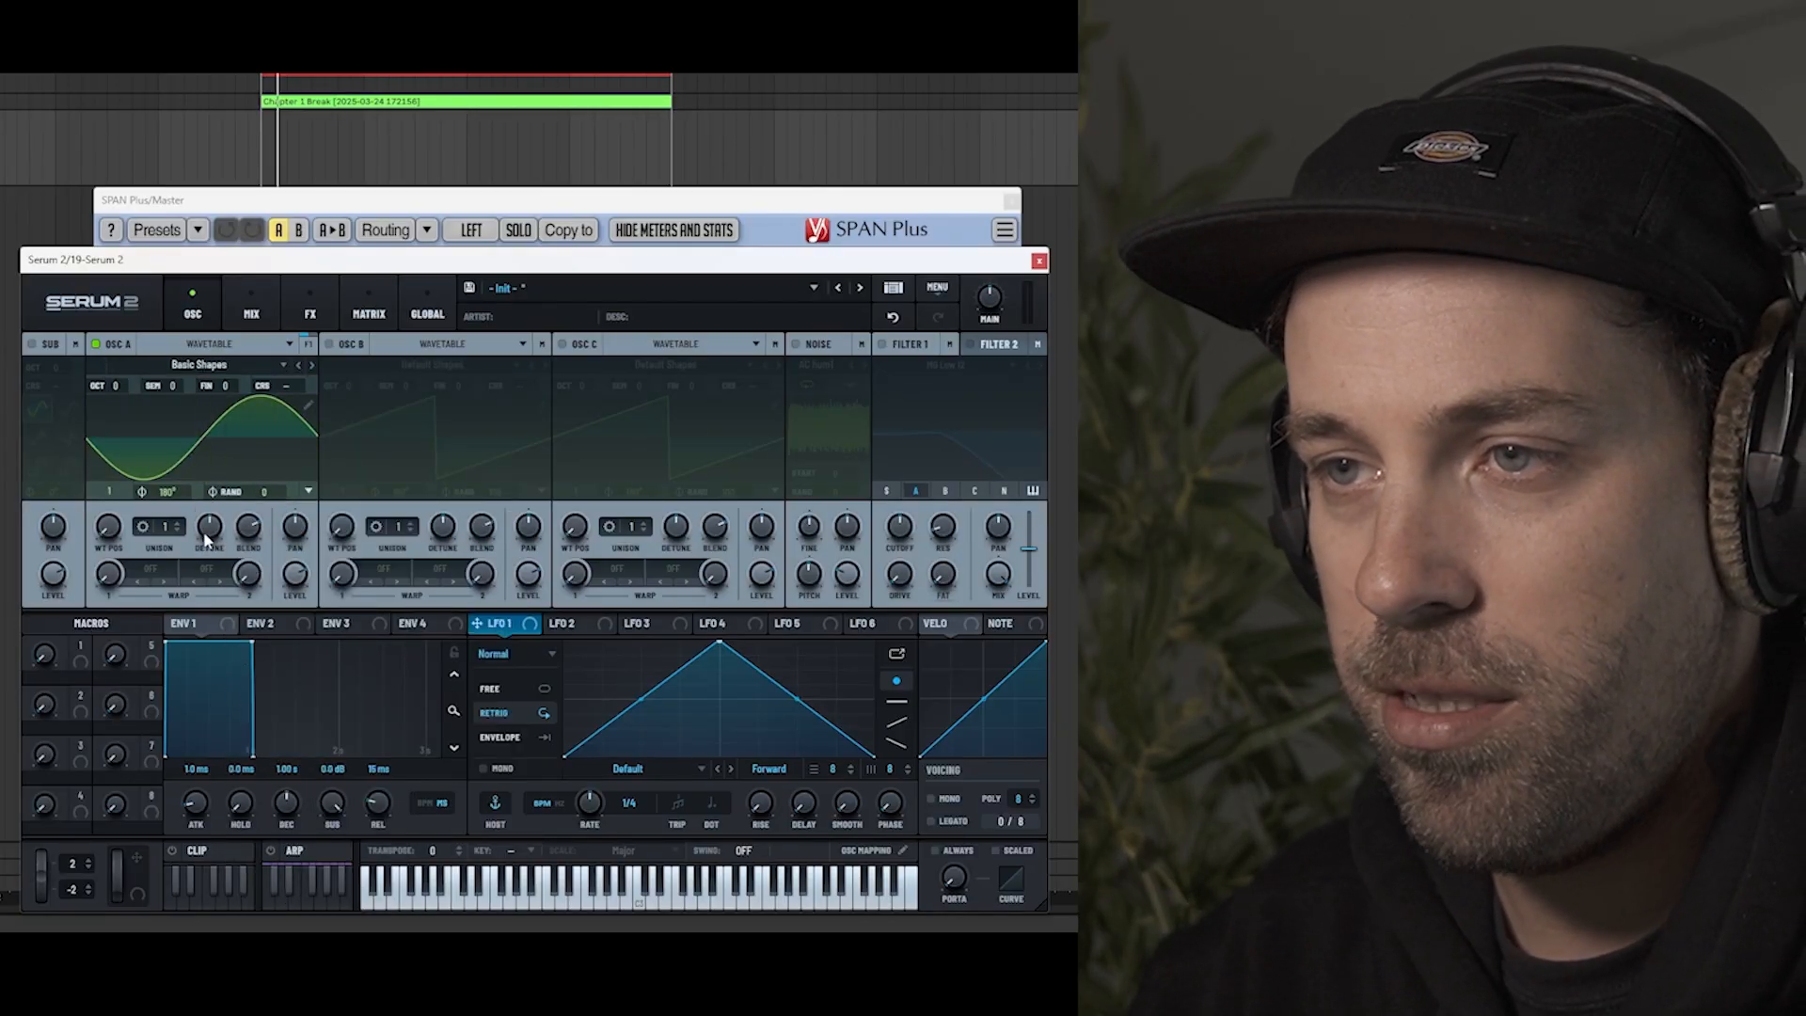
pyautogui.doubleClick(169, 491)
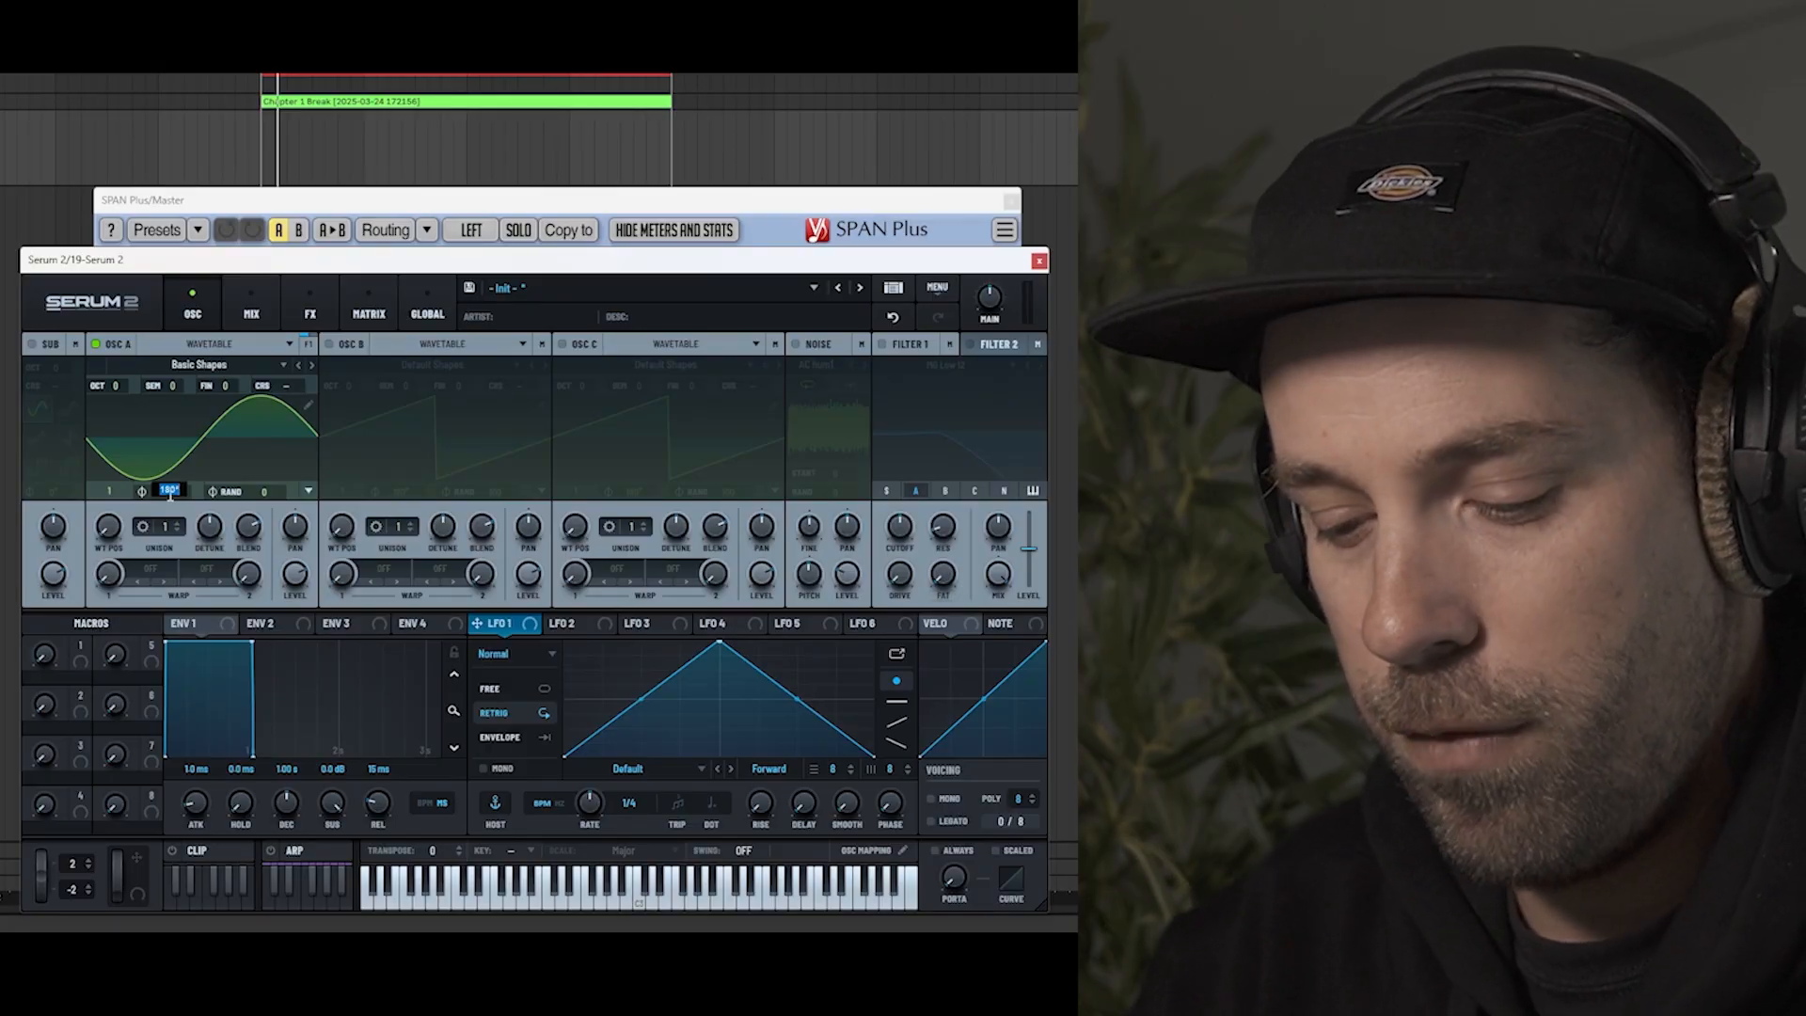
pyautogui.write('90')
pyautogui.press('Return')
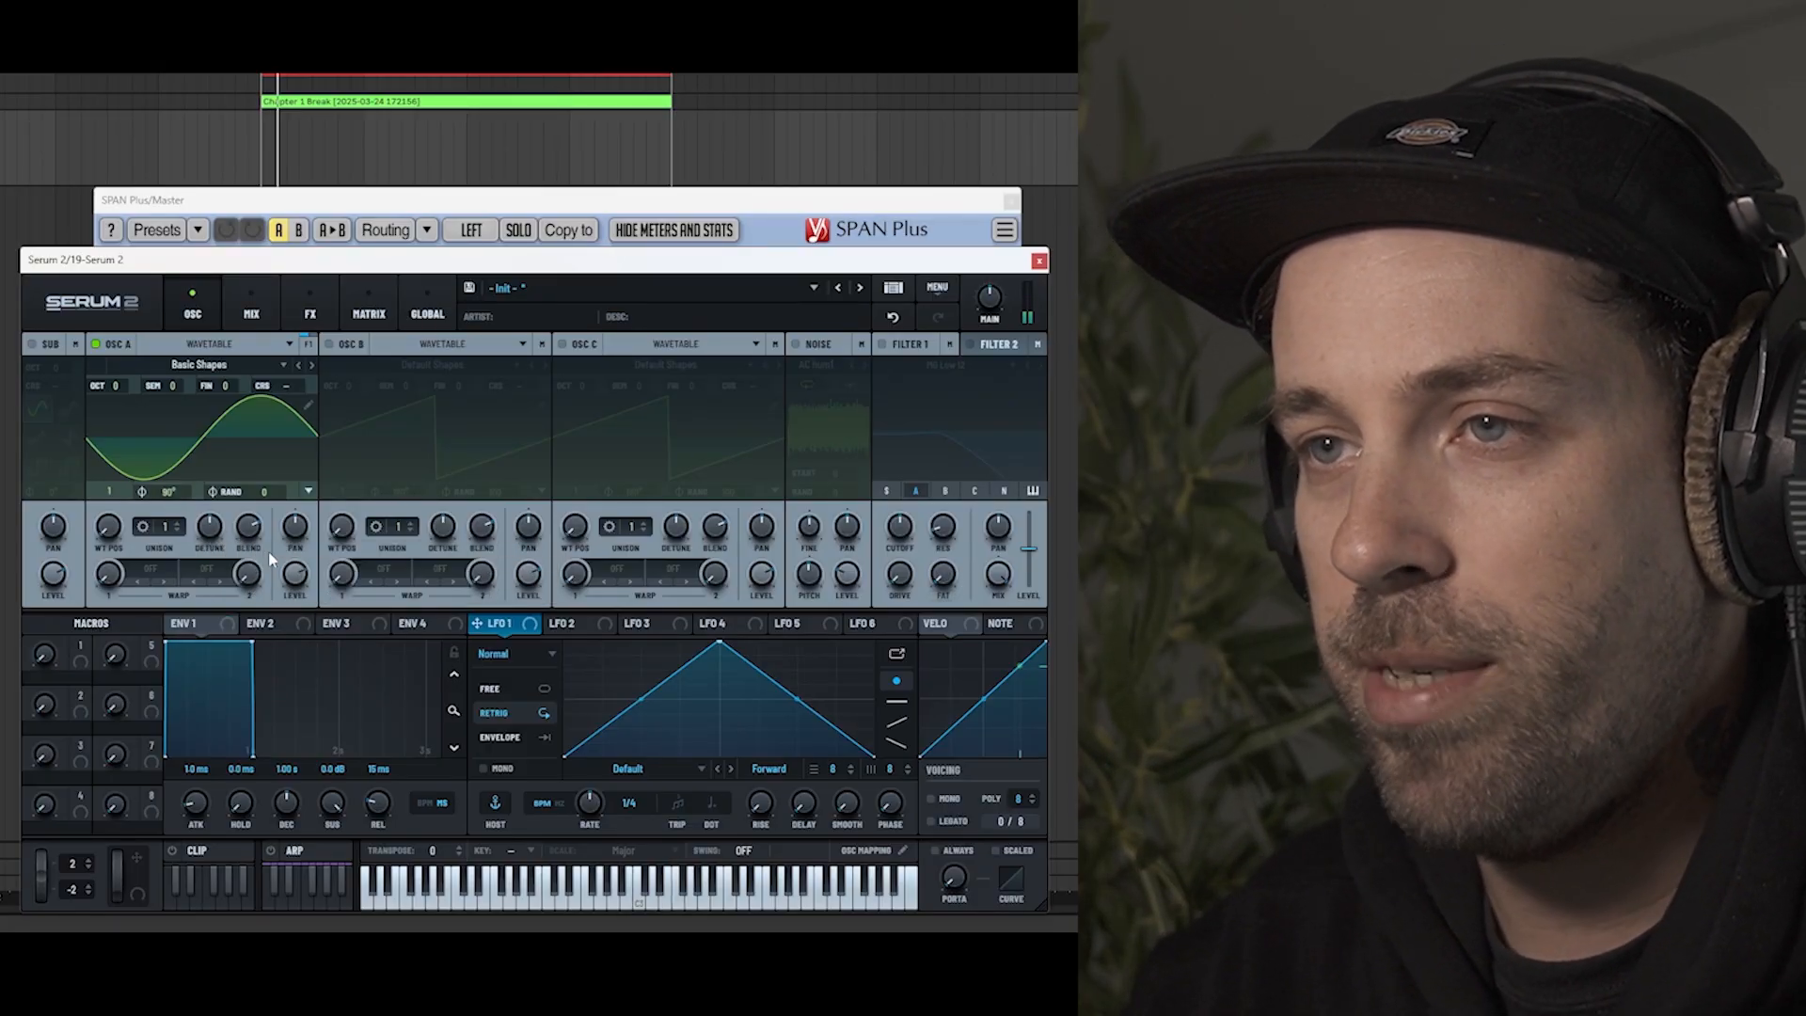
pyautogui.press('f')
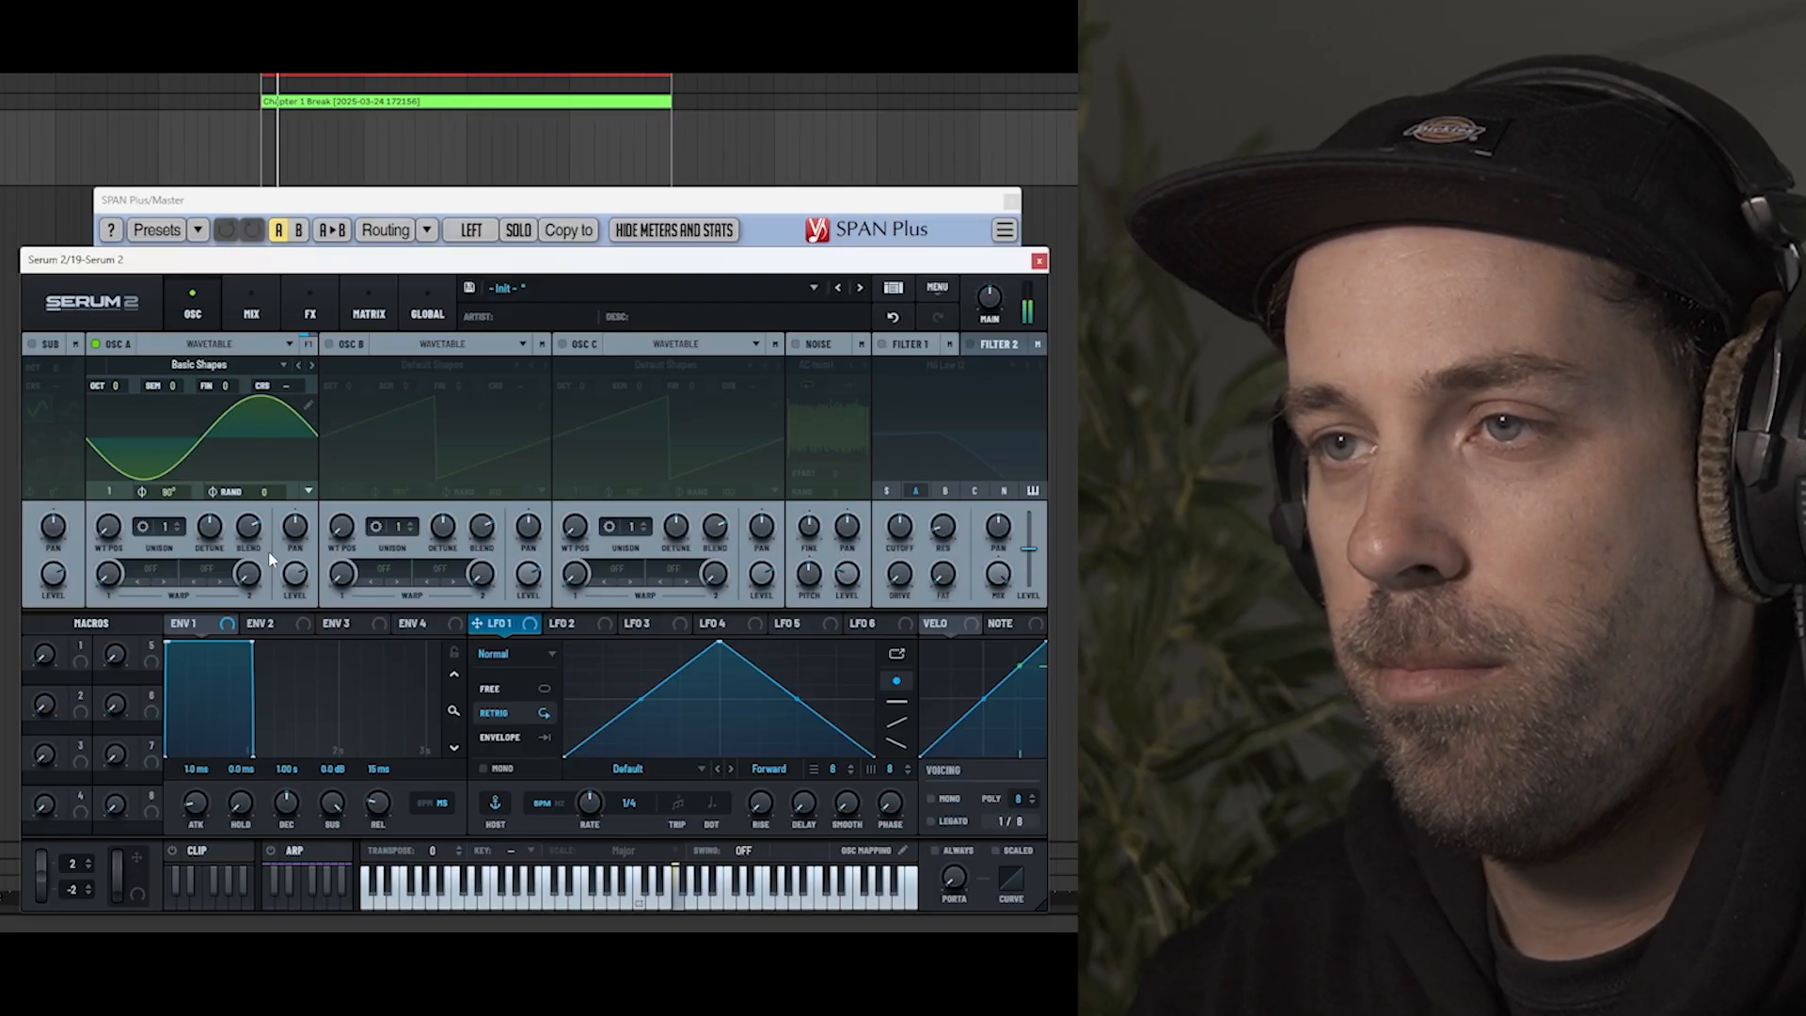
pyautogui.moveTo(293, 568)
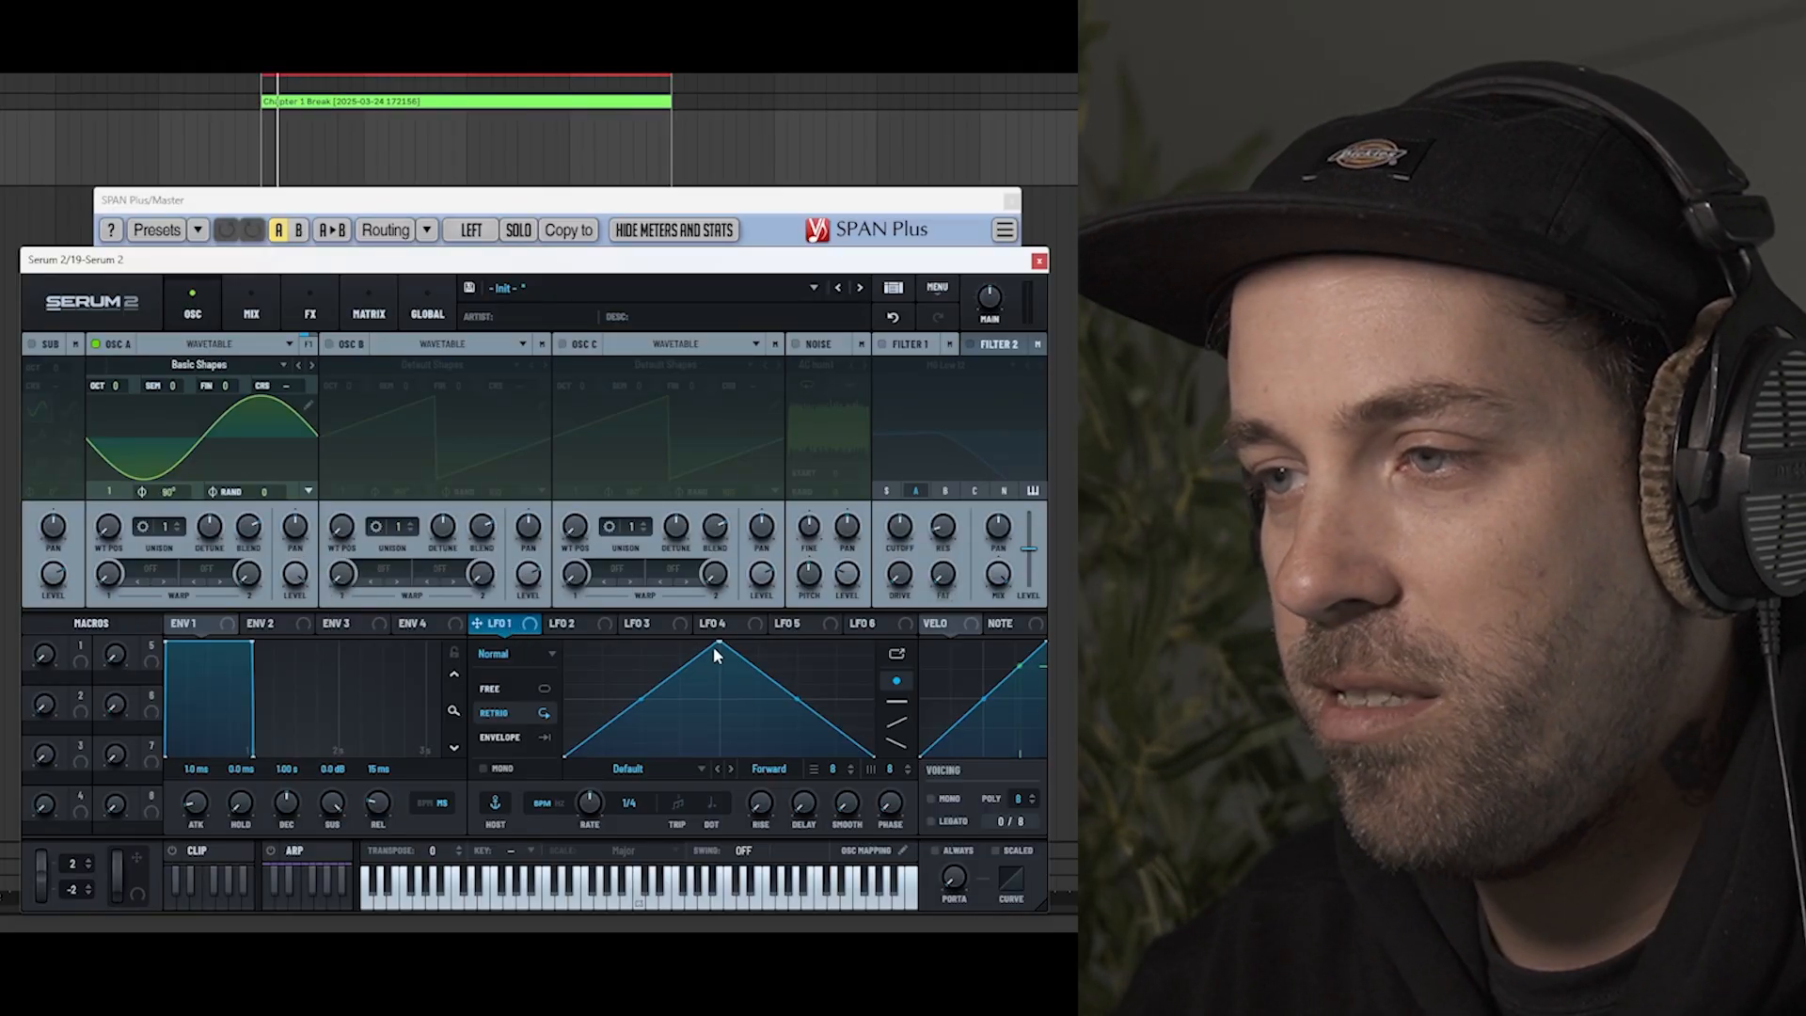
# Turn LFO 1 into a short falling ramp in Envelope mode and assign it to oscillator A's level.
pyautogui.moveTo(718, 645); pyautogui.dragTo(618, 744)
pyautogui.doubleClick(603, 680)
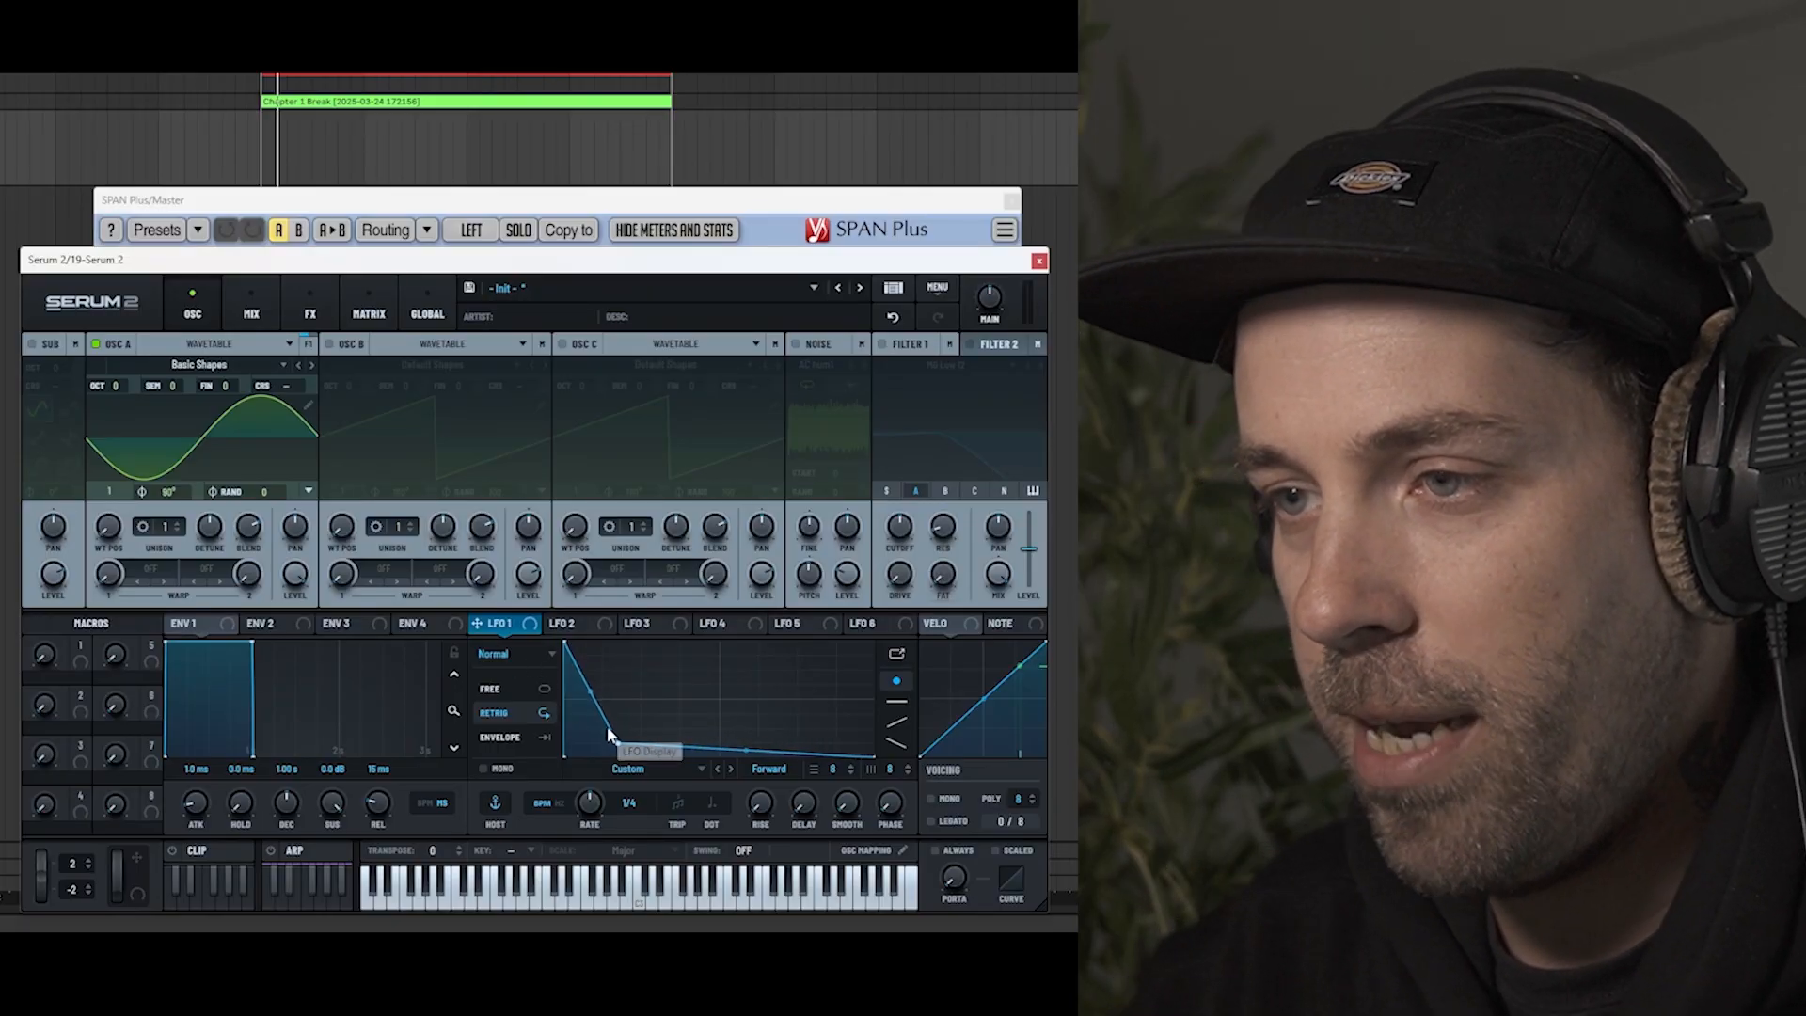
pyautogui.click(504, 739)
pyautogui.moveTo(616, 748); pyautogui.dragTo(626, 771)
pyautogui.moveTo(523, 628); pyautogui.dragTo(295, 583)
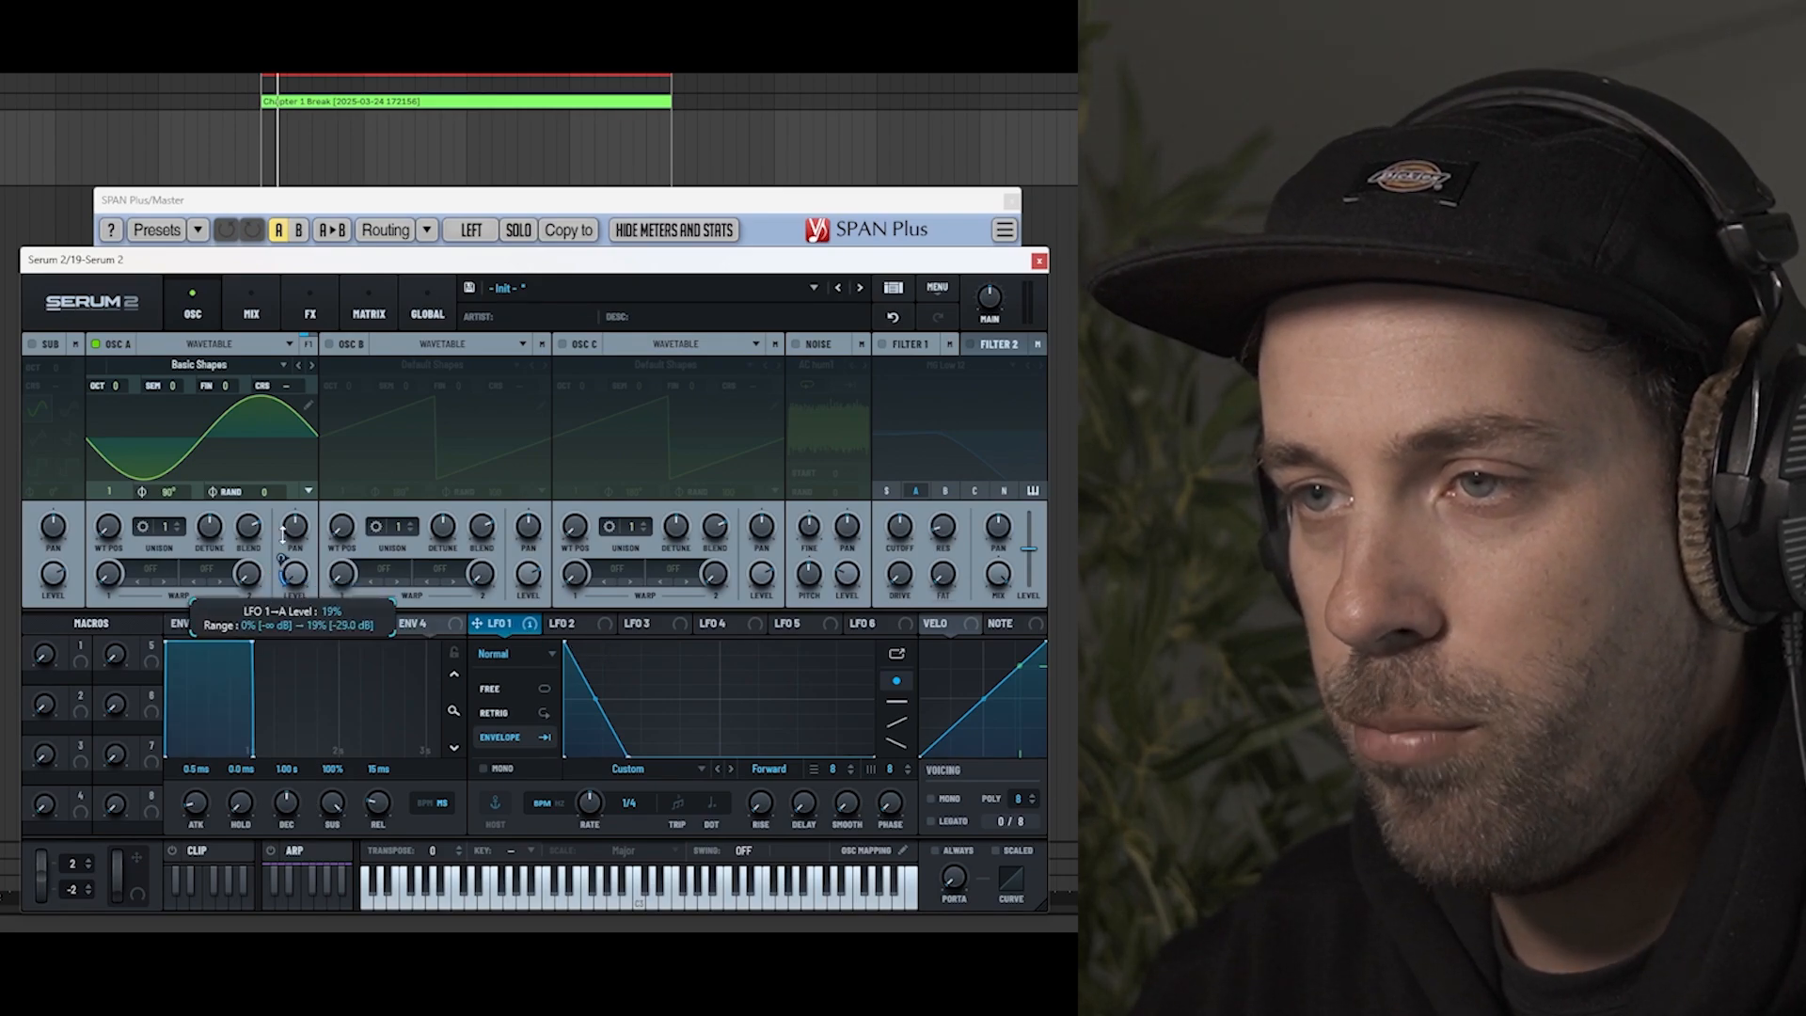
# Bend LFO 1's shape into a fast initial drop followed by a long, smoothly curved tail.
pyautogui.moveTo(628, 756); pyautogui.dragTo(618, 724)
pyautogui.moveTo(749, 738); pyautogui.dragTo(749, 752)
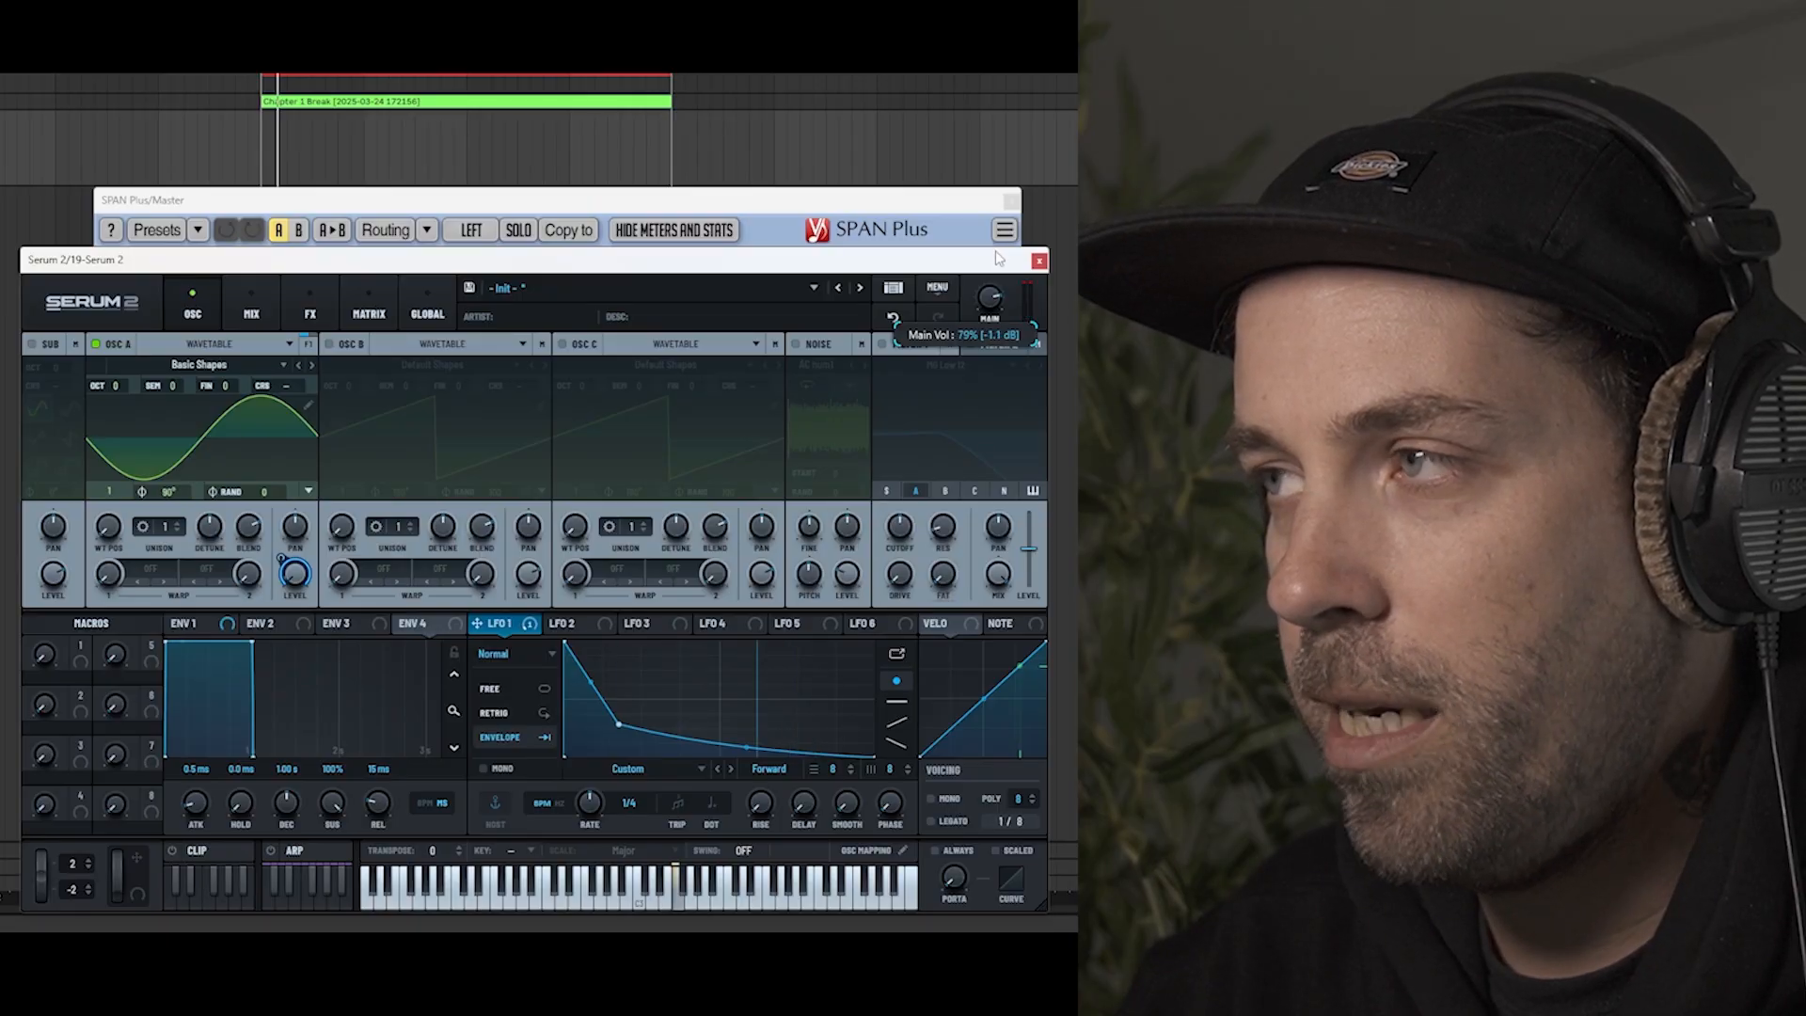
pyautogui.moveTo(586, 679); pyautogui.dragTo(624, 731)
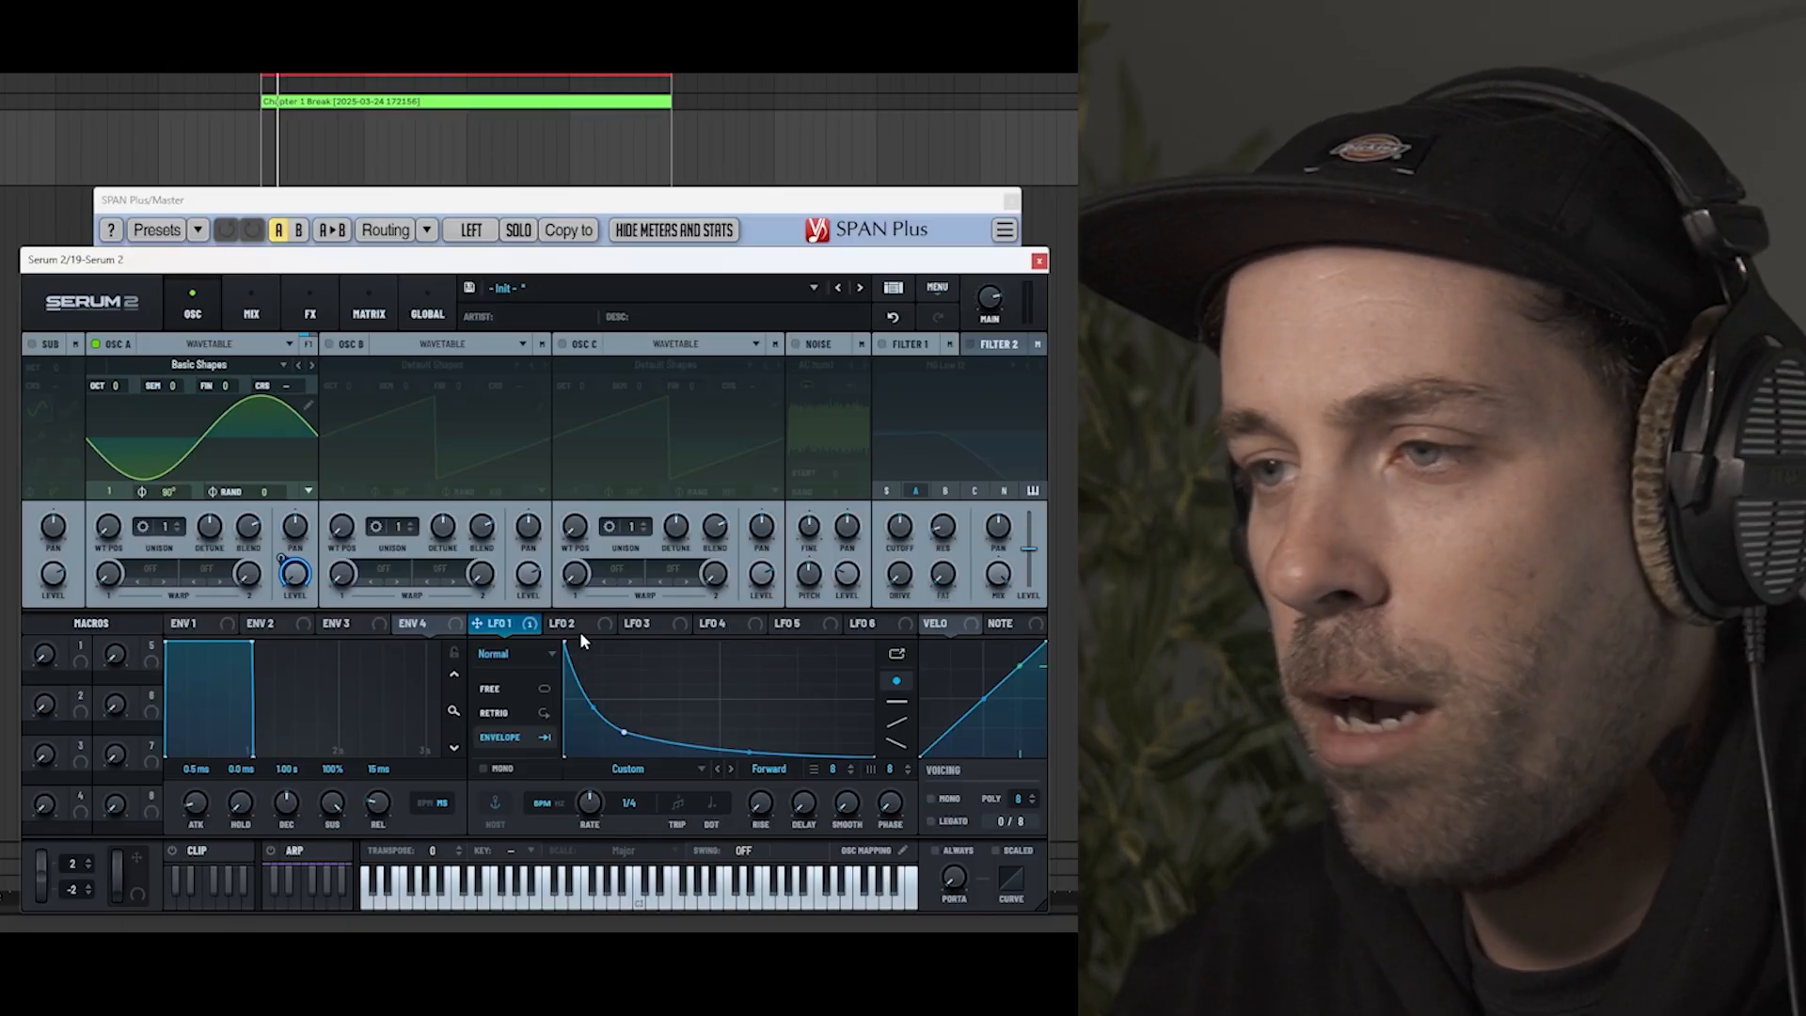
# Route LFO 2 to the global Main Tuning in the modulation matrix with a small positive amount.
pyautogui.click(564, 623)
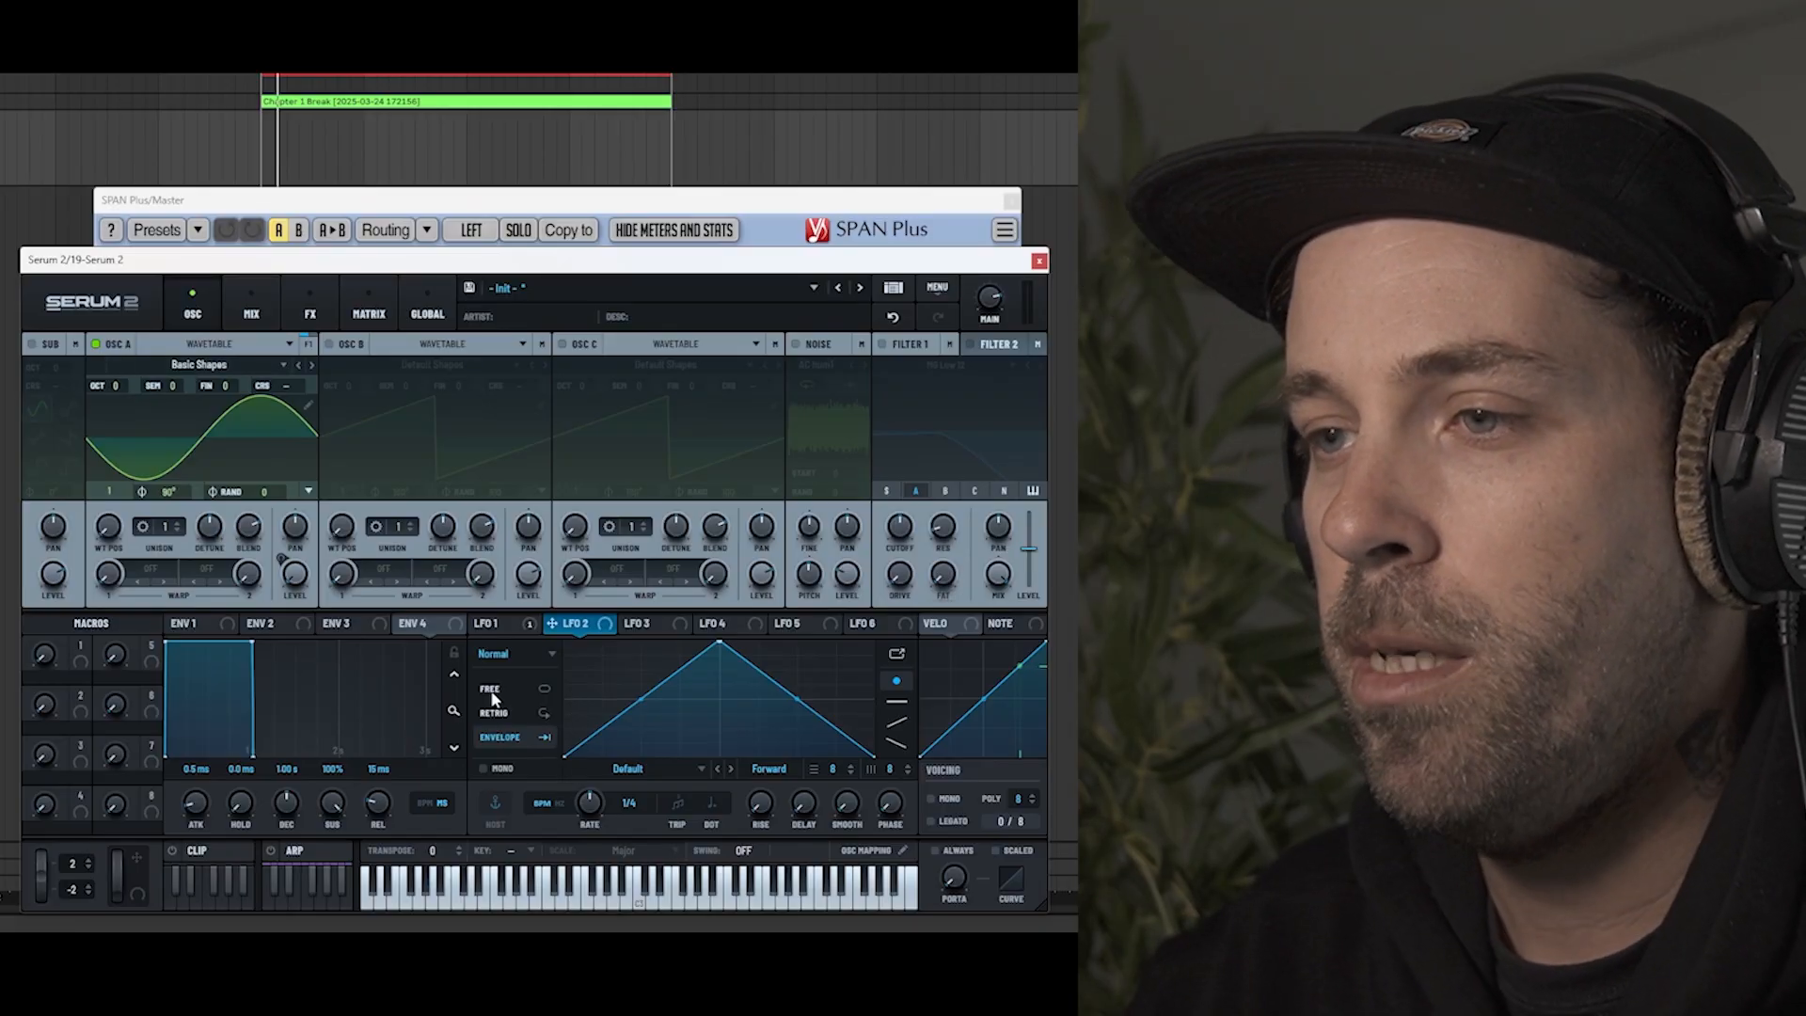
pyautogui.click(369, 303)
pyautogui.click(109, 401)
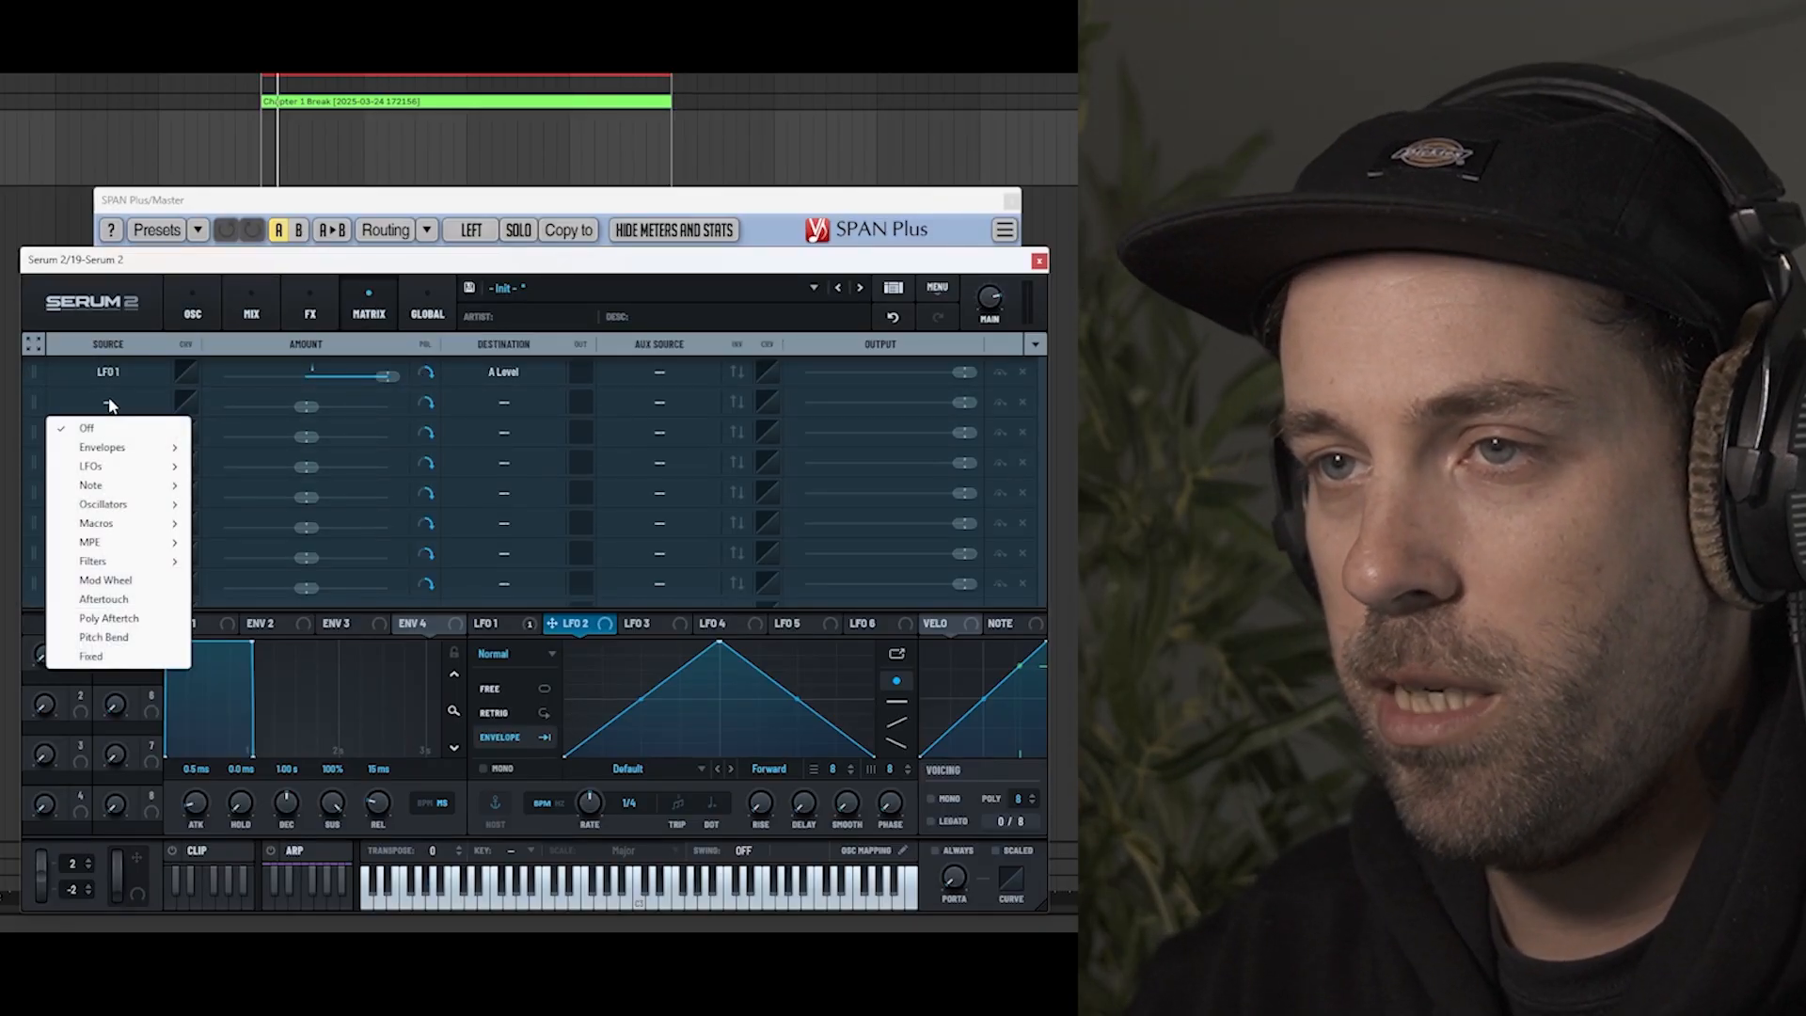
pyautogui.moveTo(94, 466)
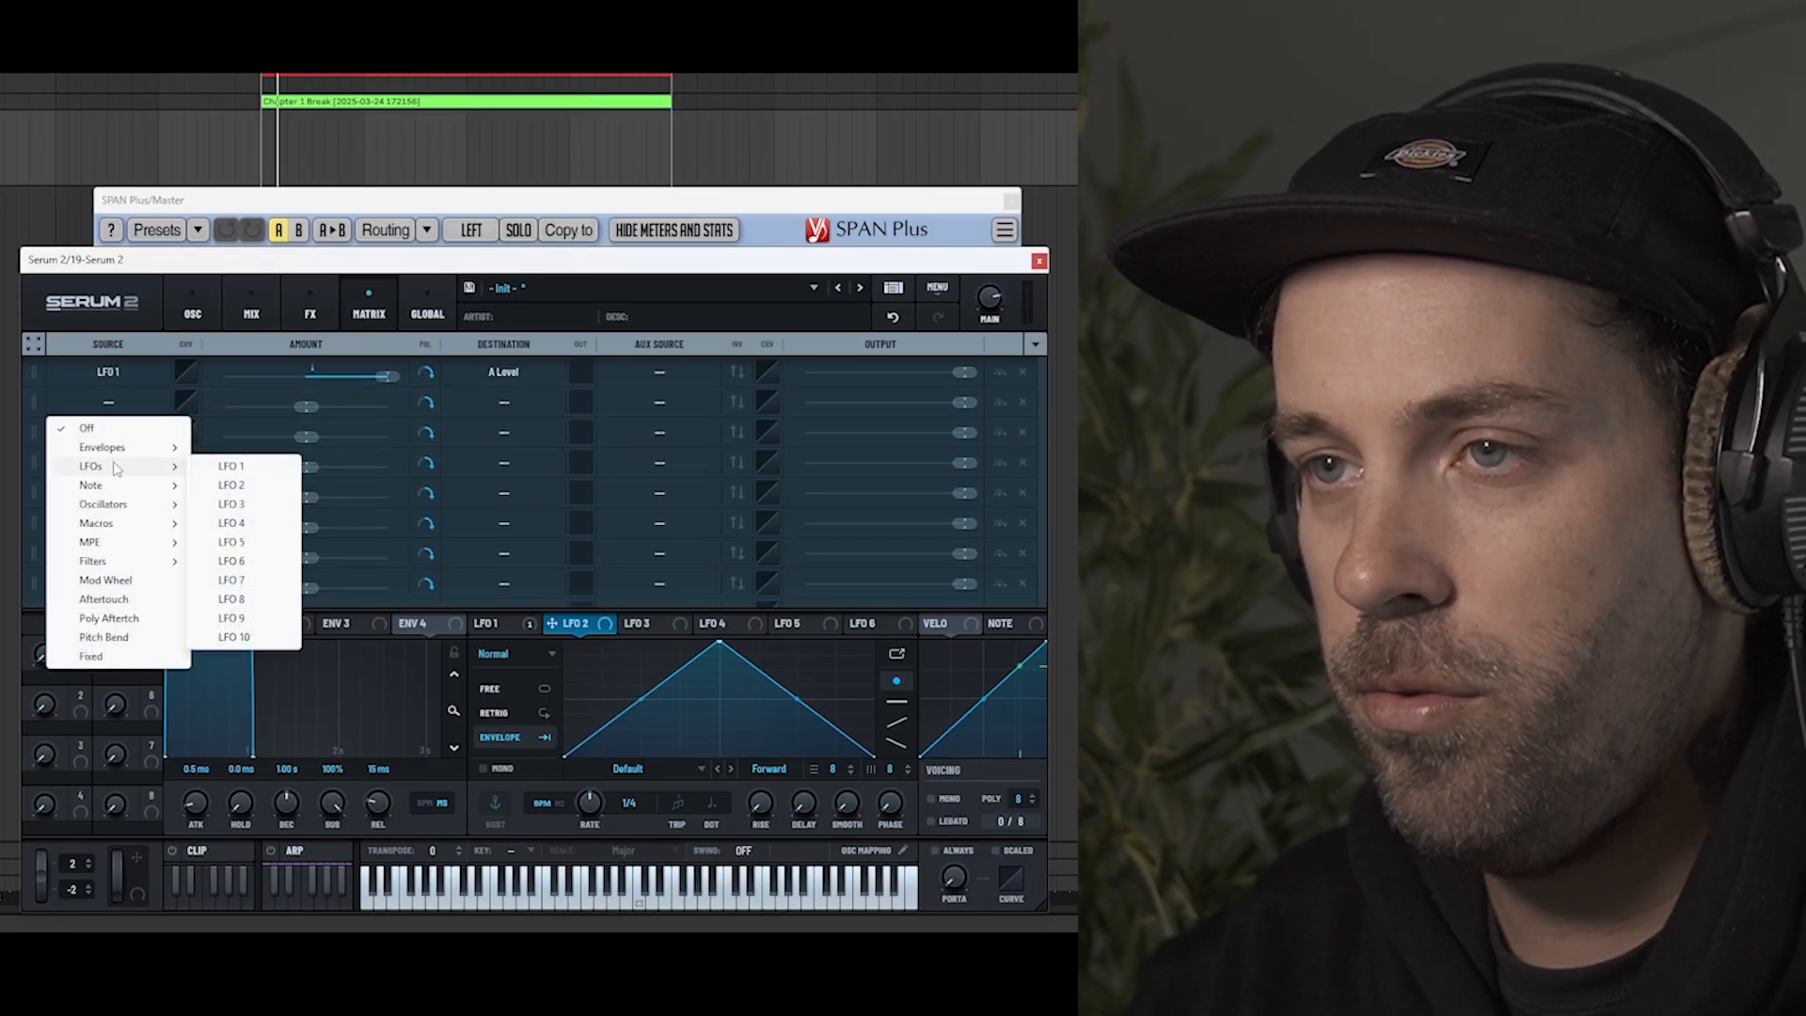
pyautogui.click(231, 485)
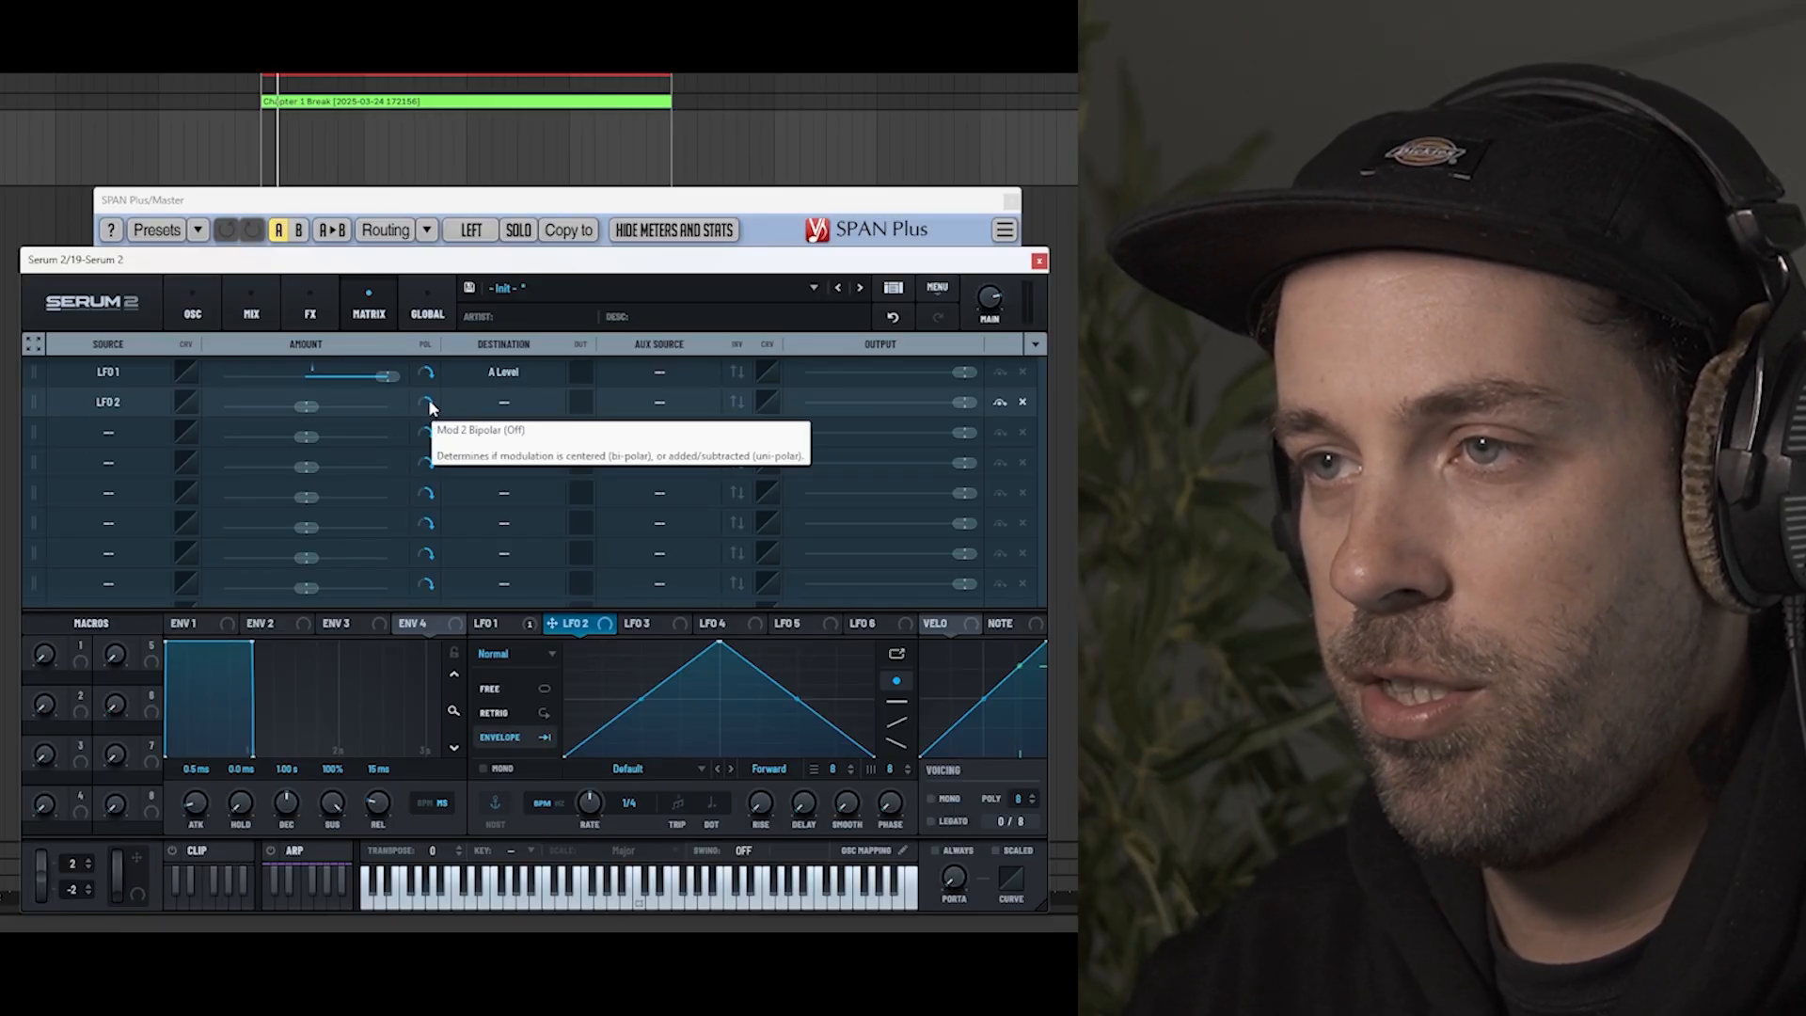
pyautogui.click(506, 402)
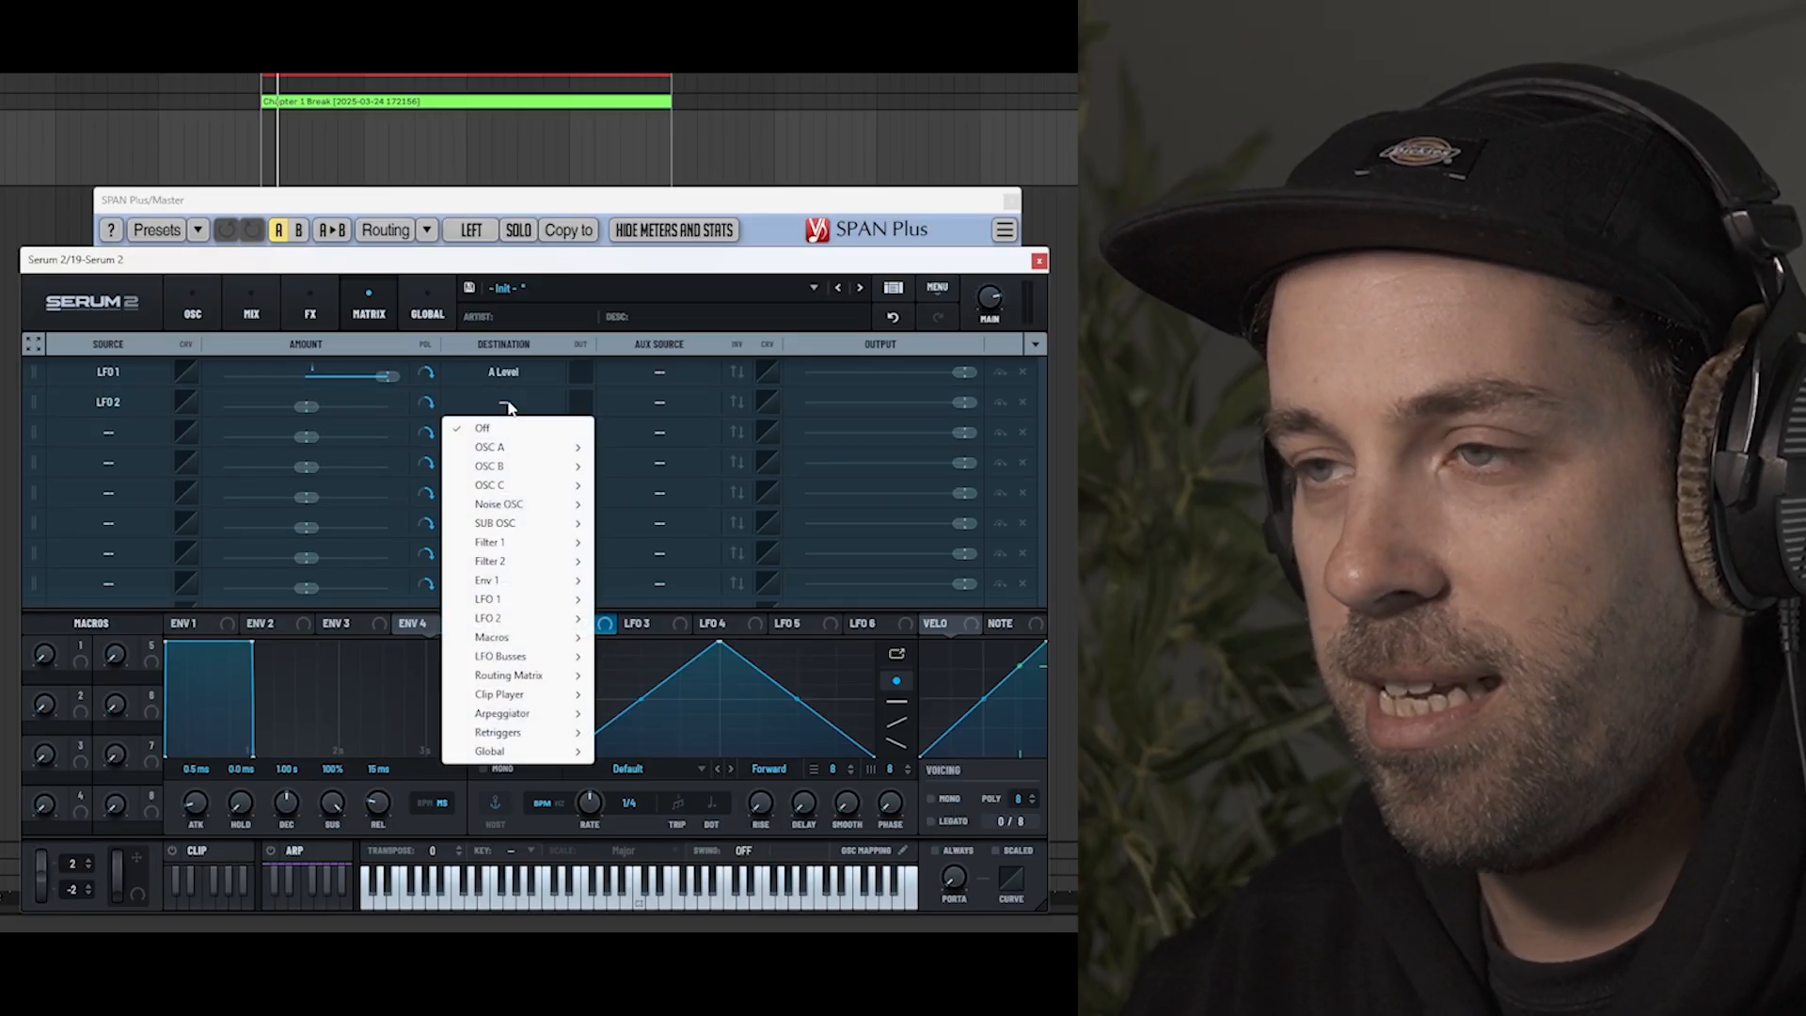
pyautogui.moveTo(546, 676)
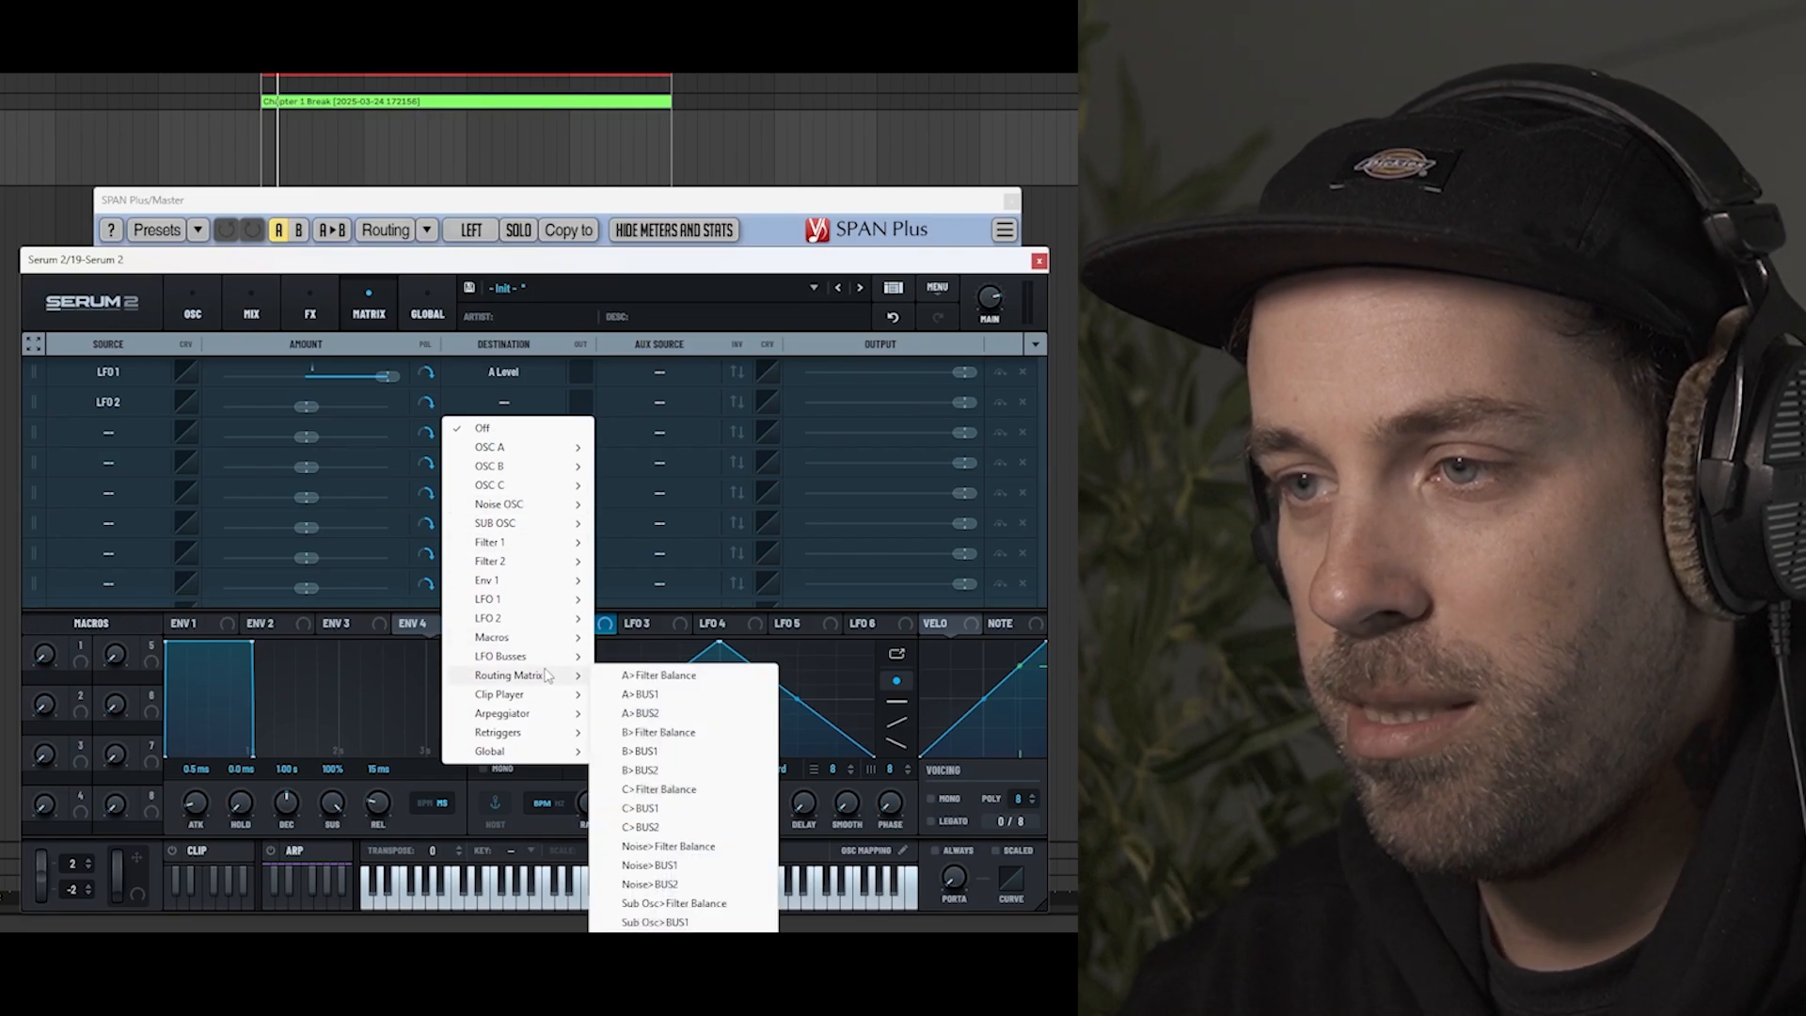
pyautogui.moveTo(554, 756)
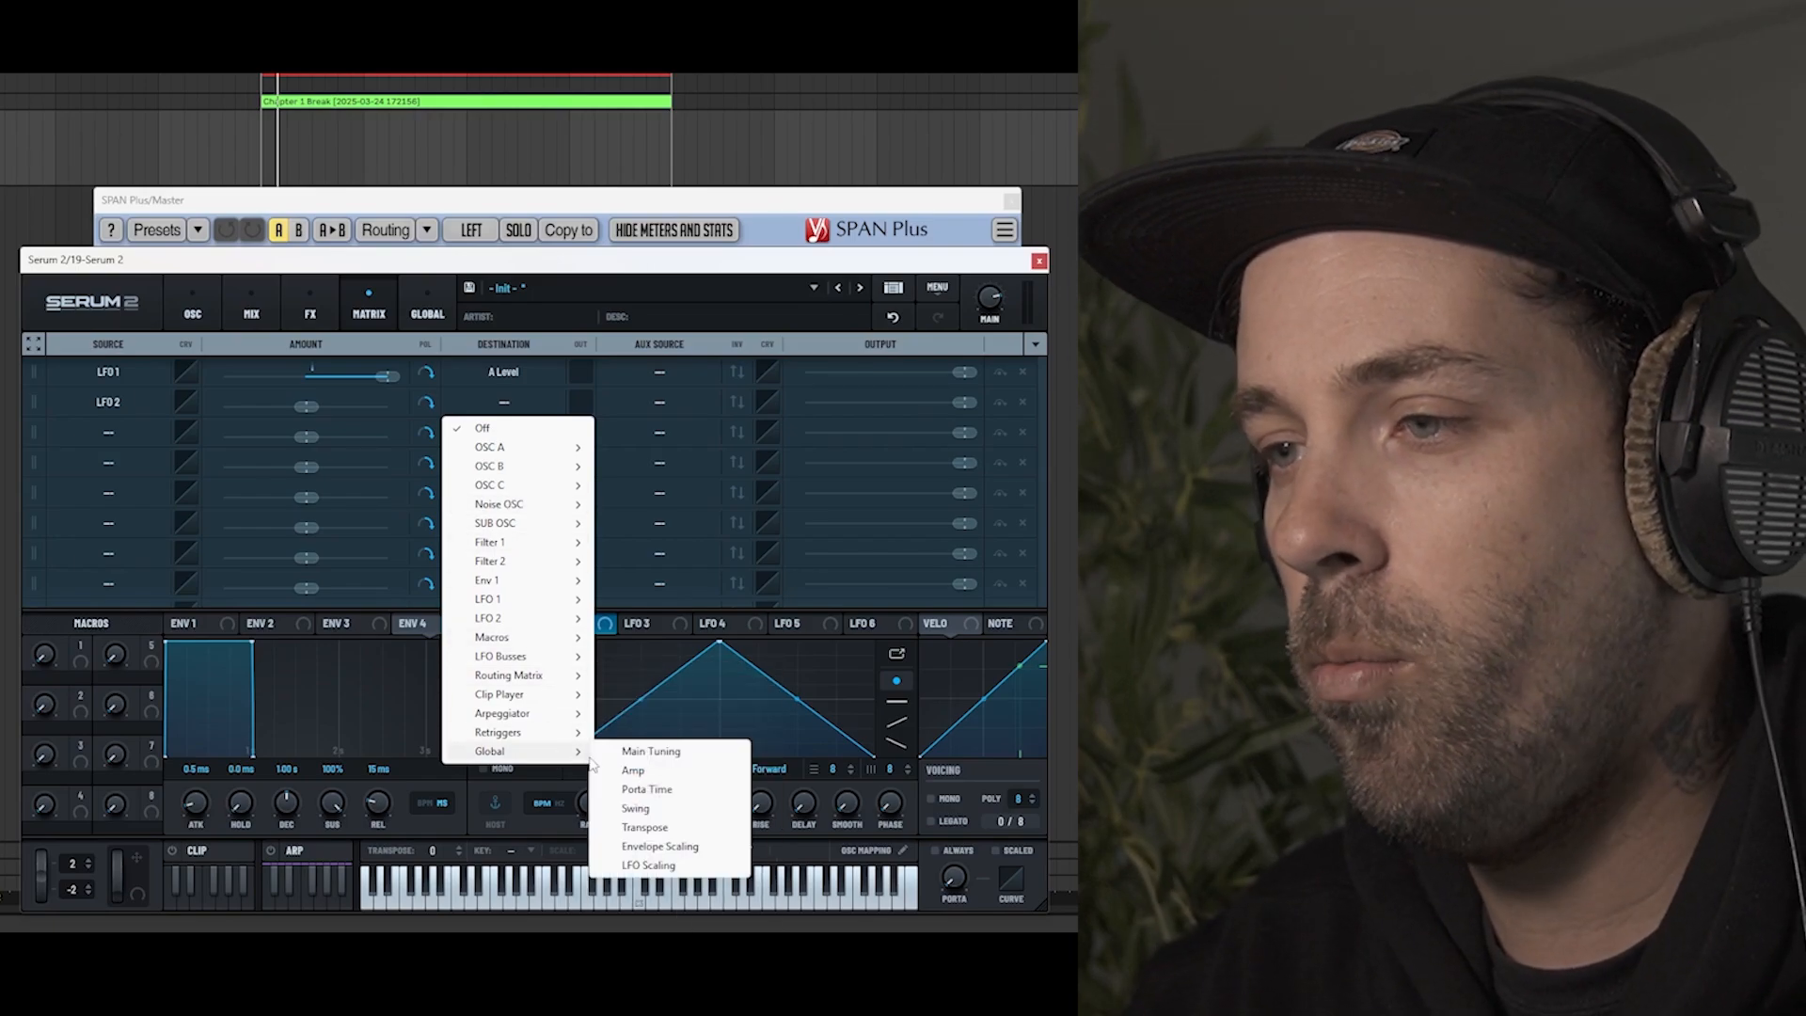
pyautogui.click(651, 757)
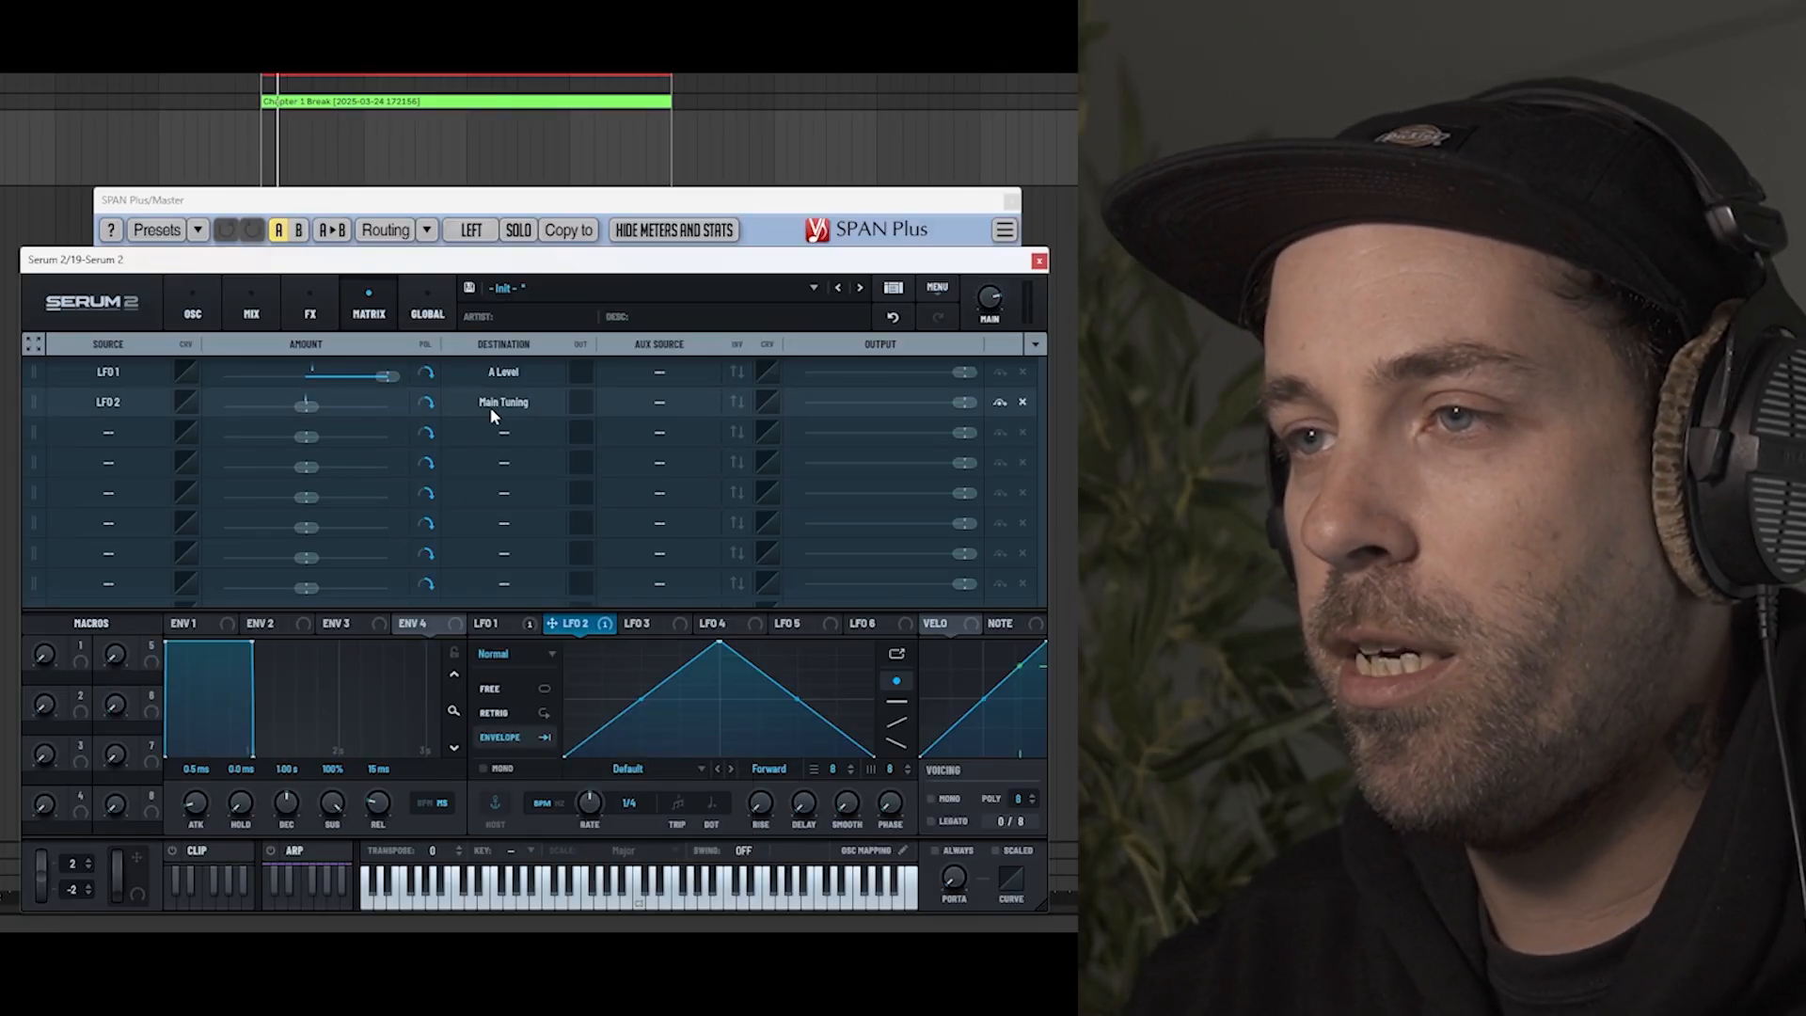
pyautogui.moveTo(307, 411)
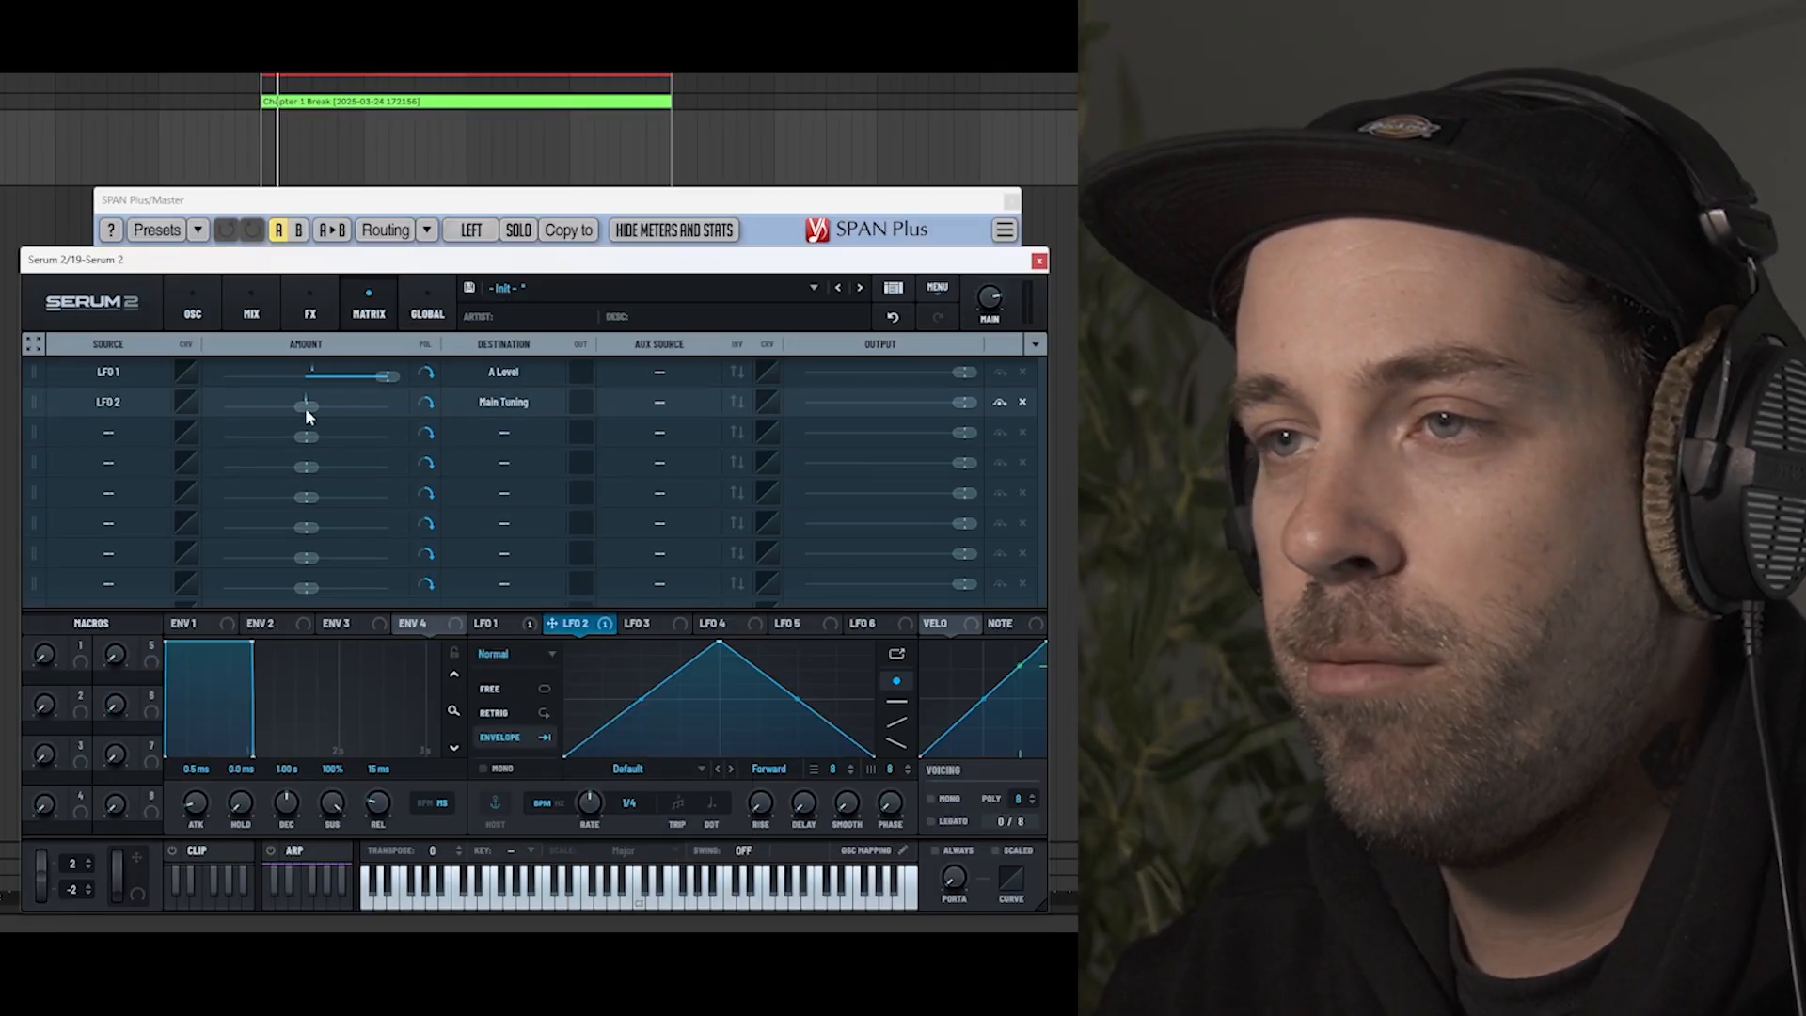
pyautogui.moveTo(307, 406); pyautogui.dragTo(325, 411)
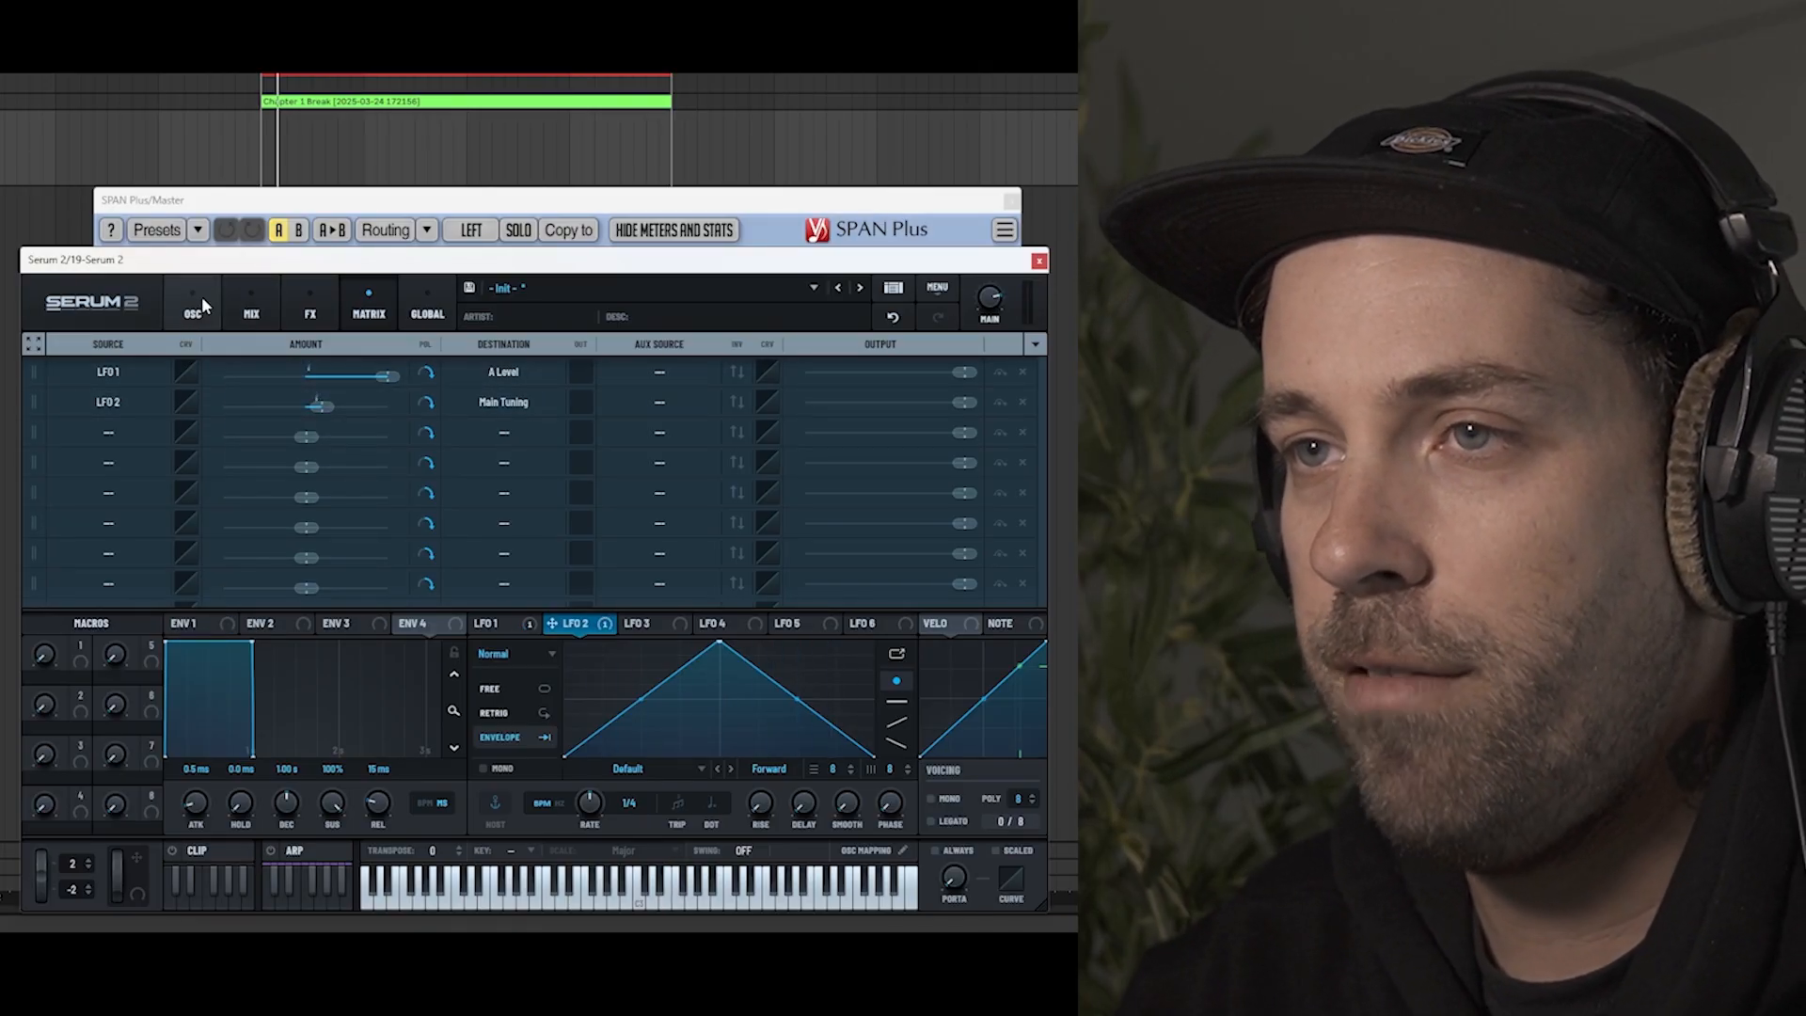
# Reshape LFO 2 into a very short, steep drop and check the sound in the SPAN Plus spectrum analyser.
pyautogui.click(202, 303)
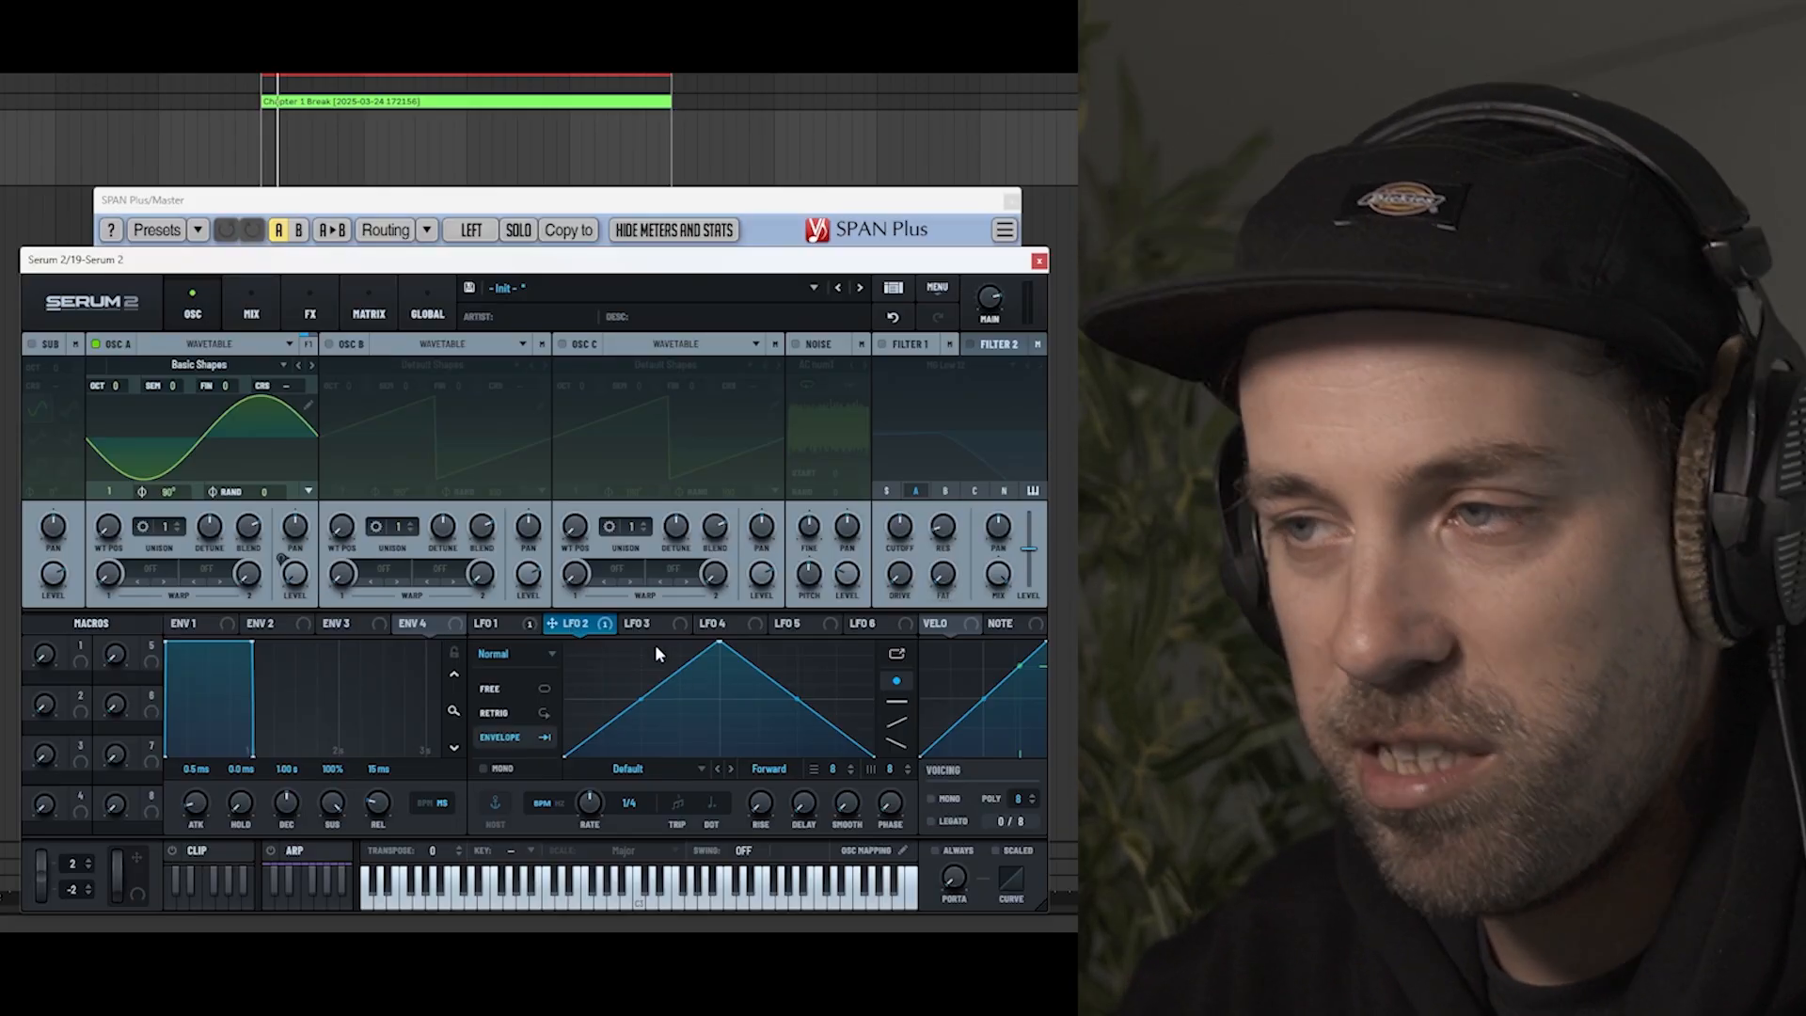
pyautogui.moveTo(719, 644); pyautogui.dragTo(574, 773)
pyautogui.doubleClick(584, 647)
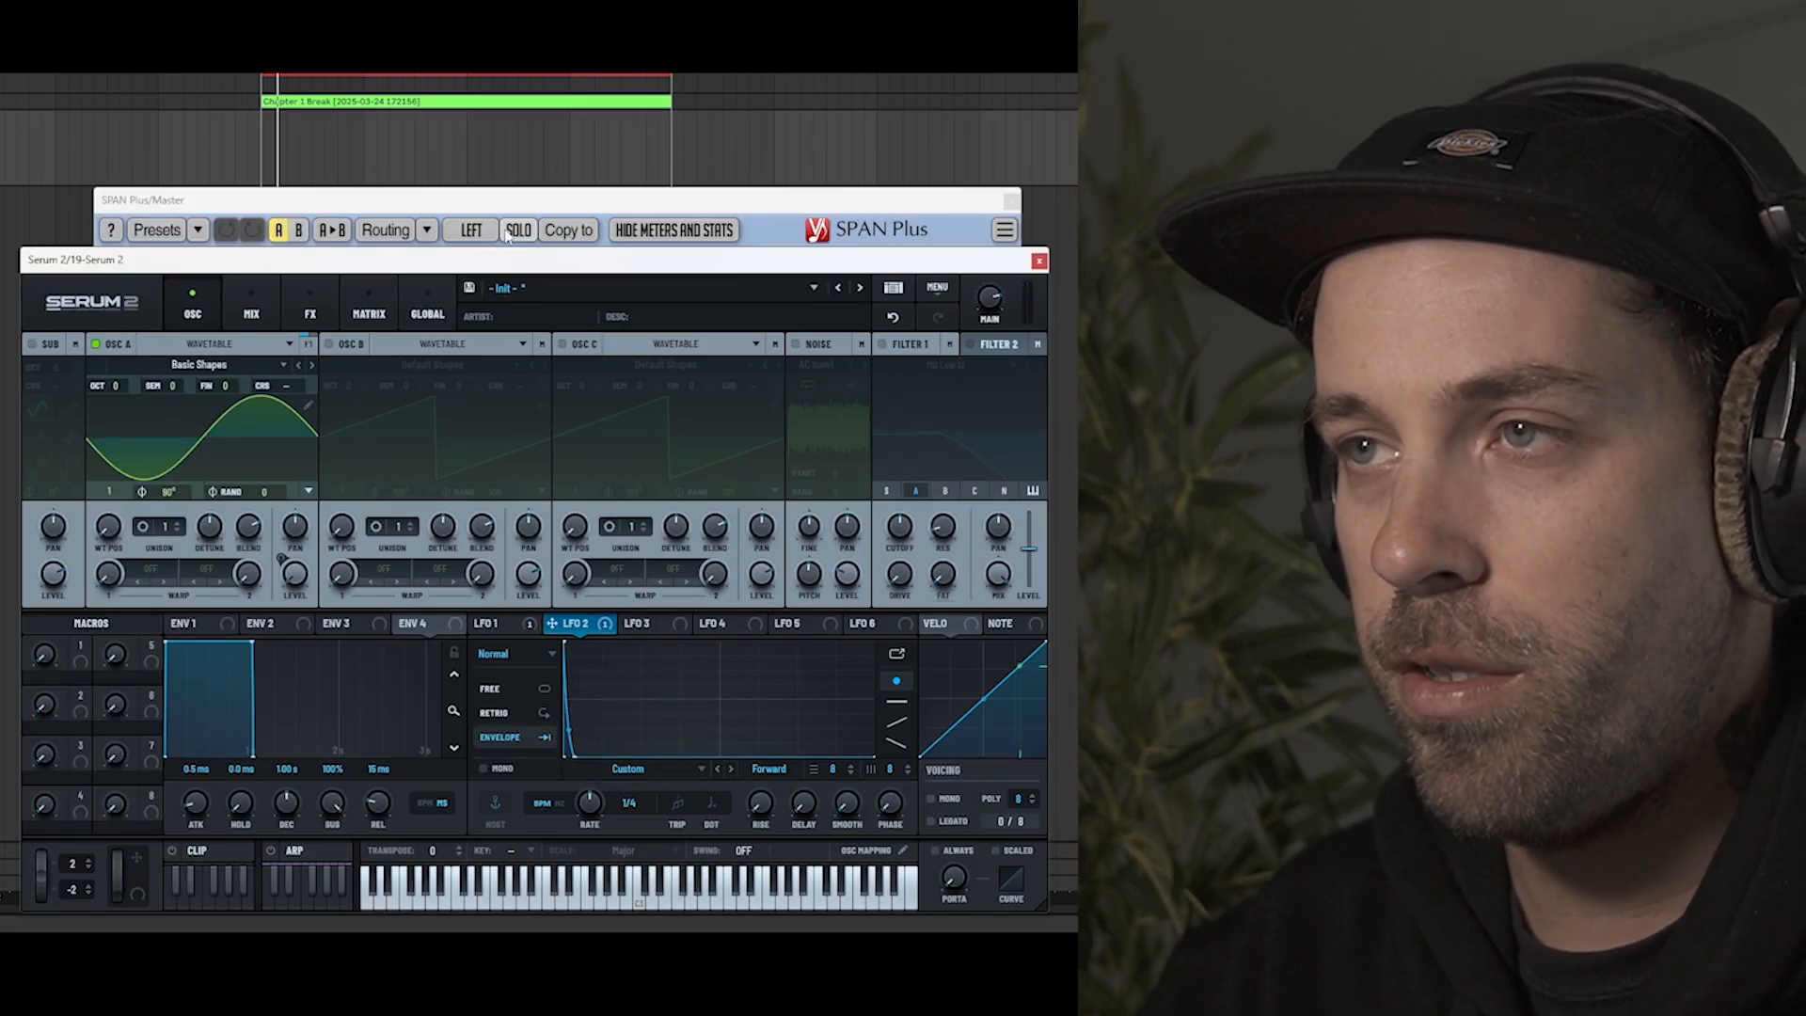
pyautogui.click(507, 195)
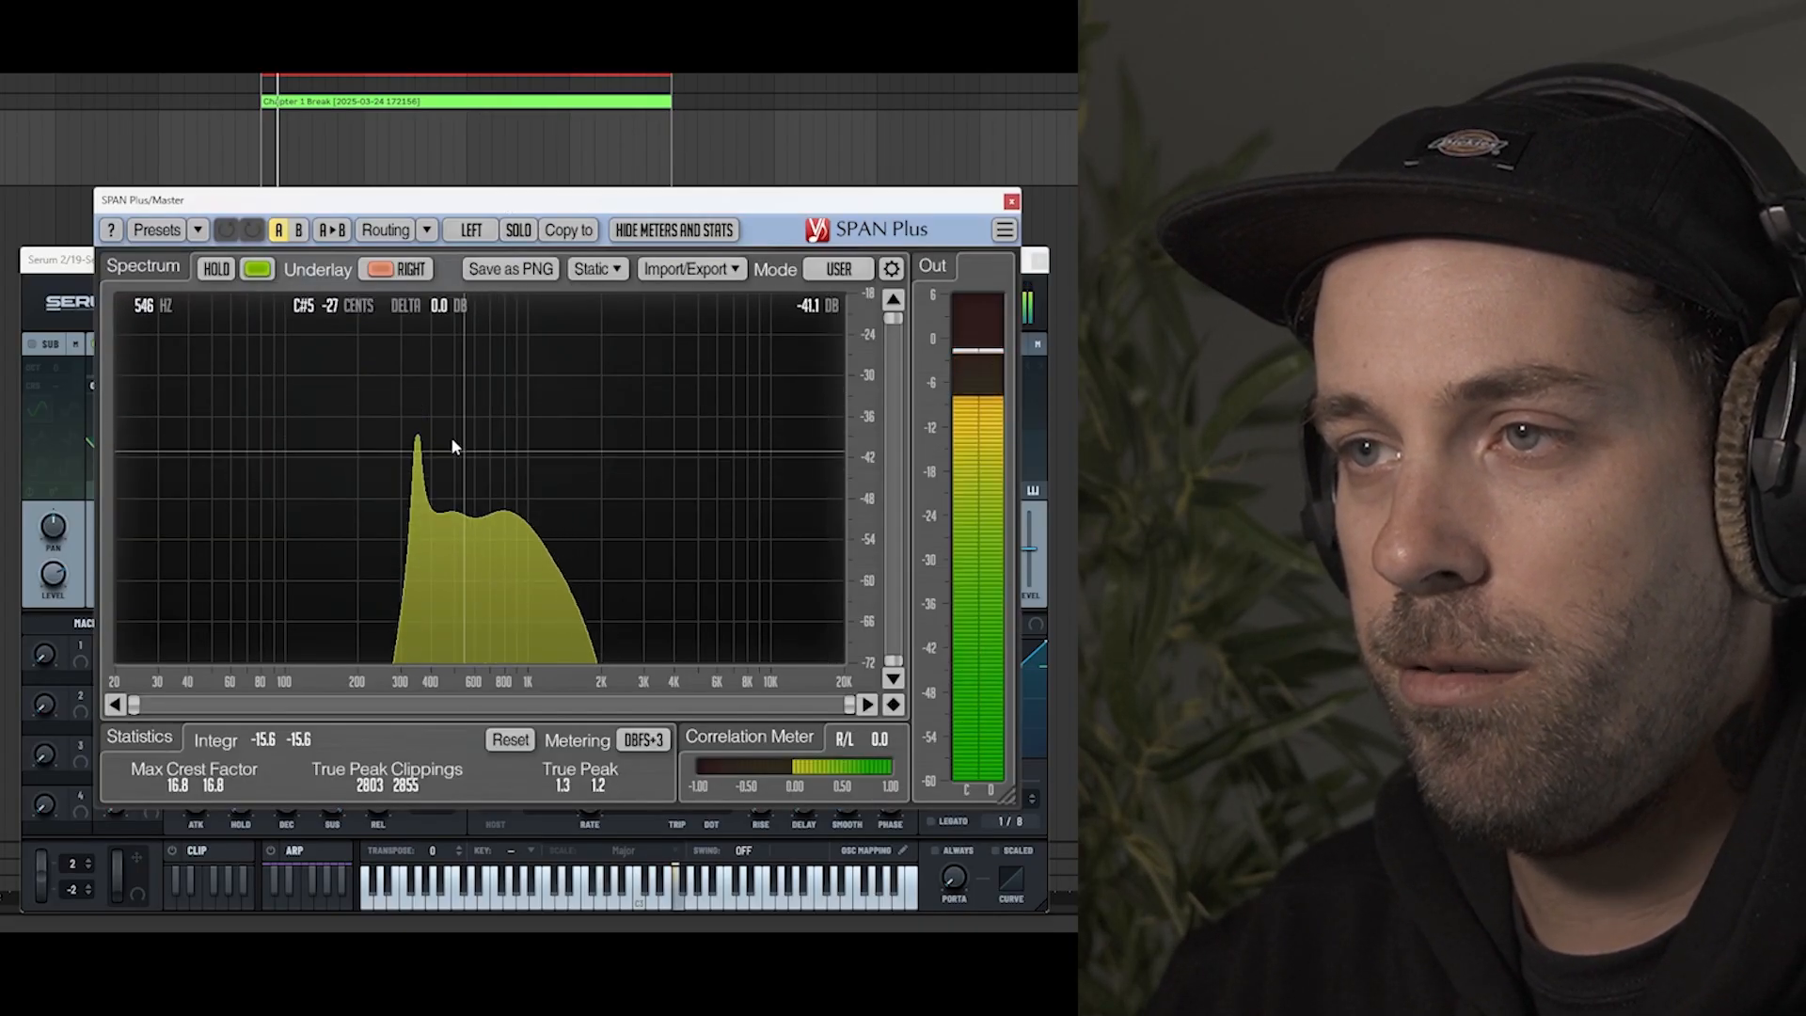
pyautogui.click(1012, 201)
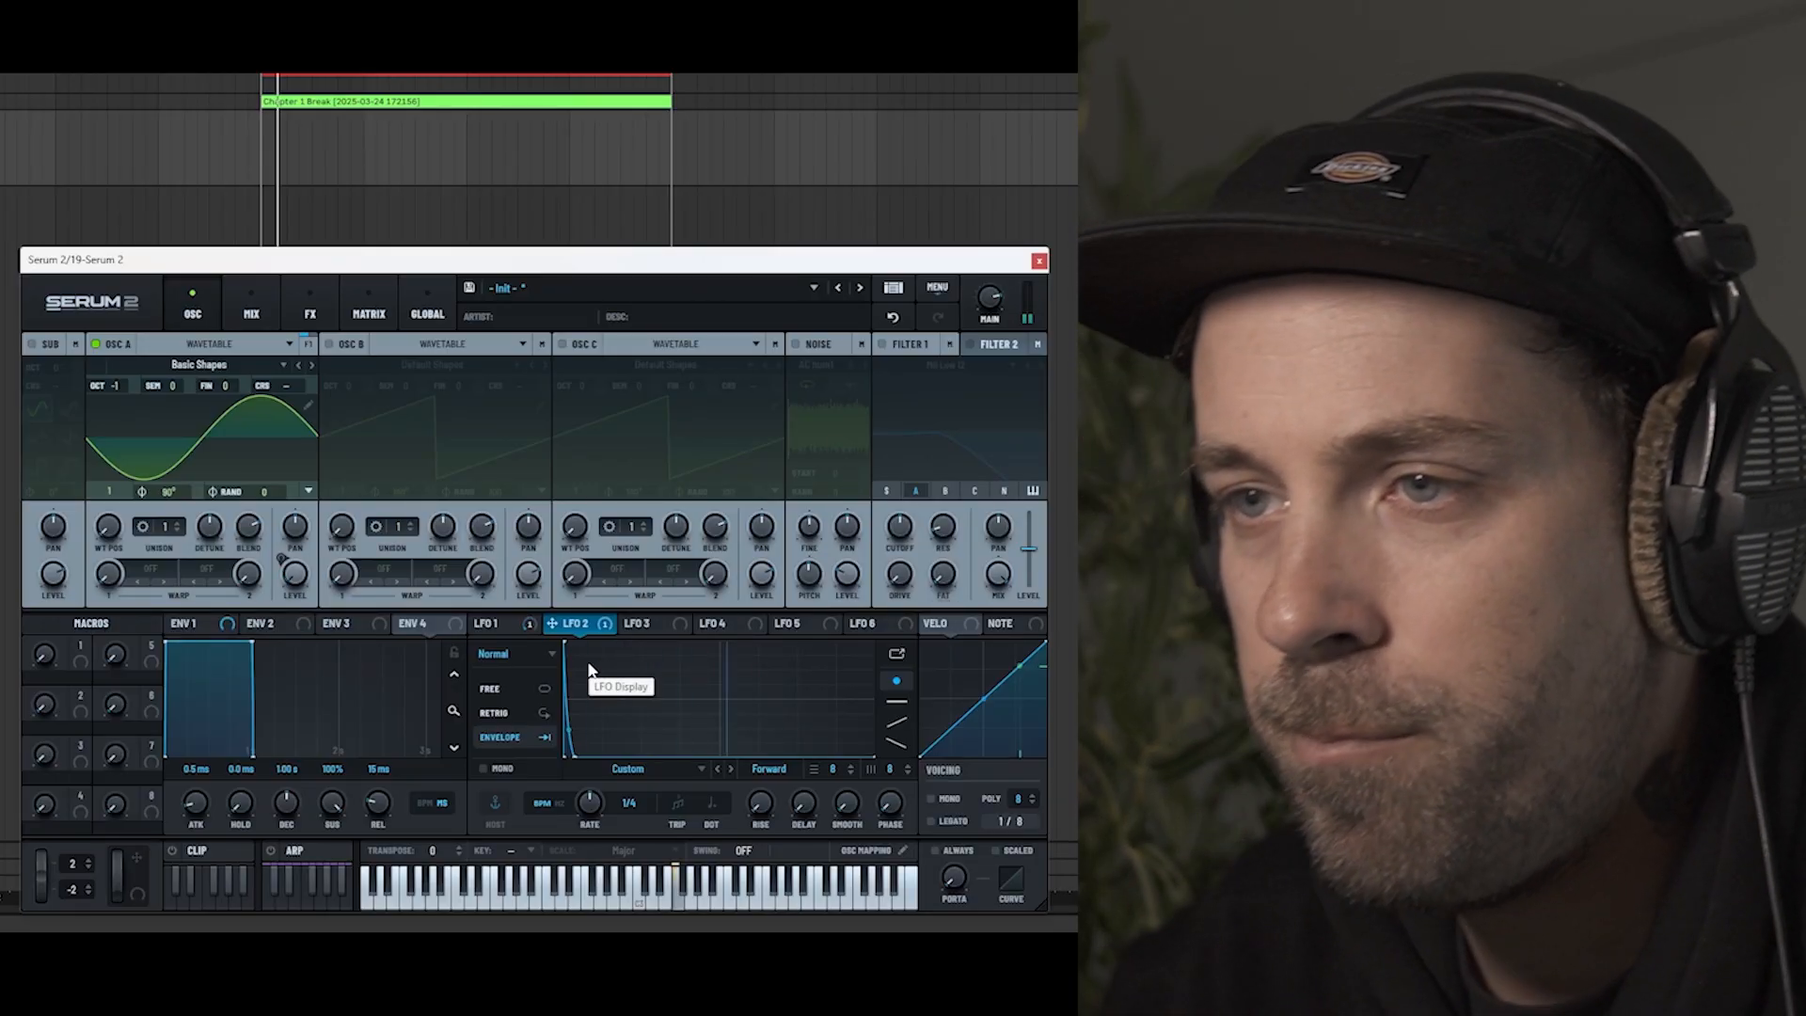
# Shape LFO 3 as a very short drop in Envelope mode and use it to modulate oscillator A's coarse pitch.
pyautogui.click(641, 626)
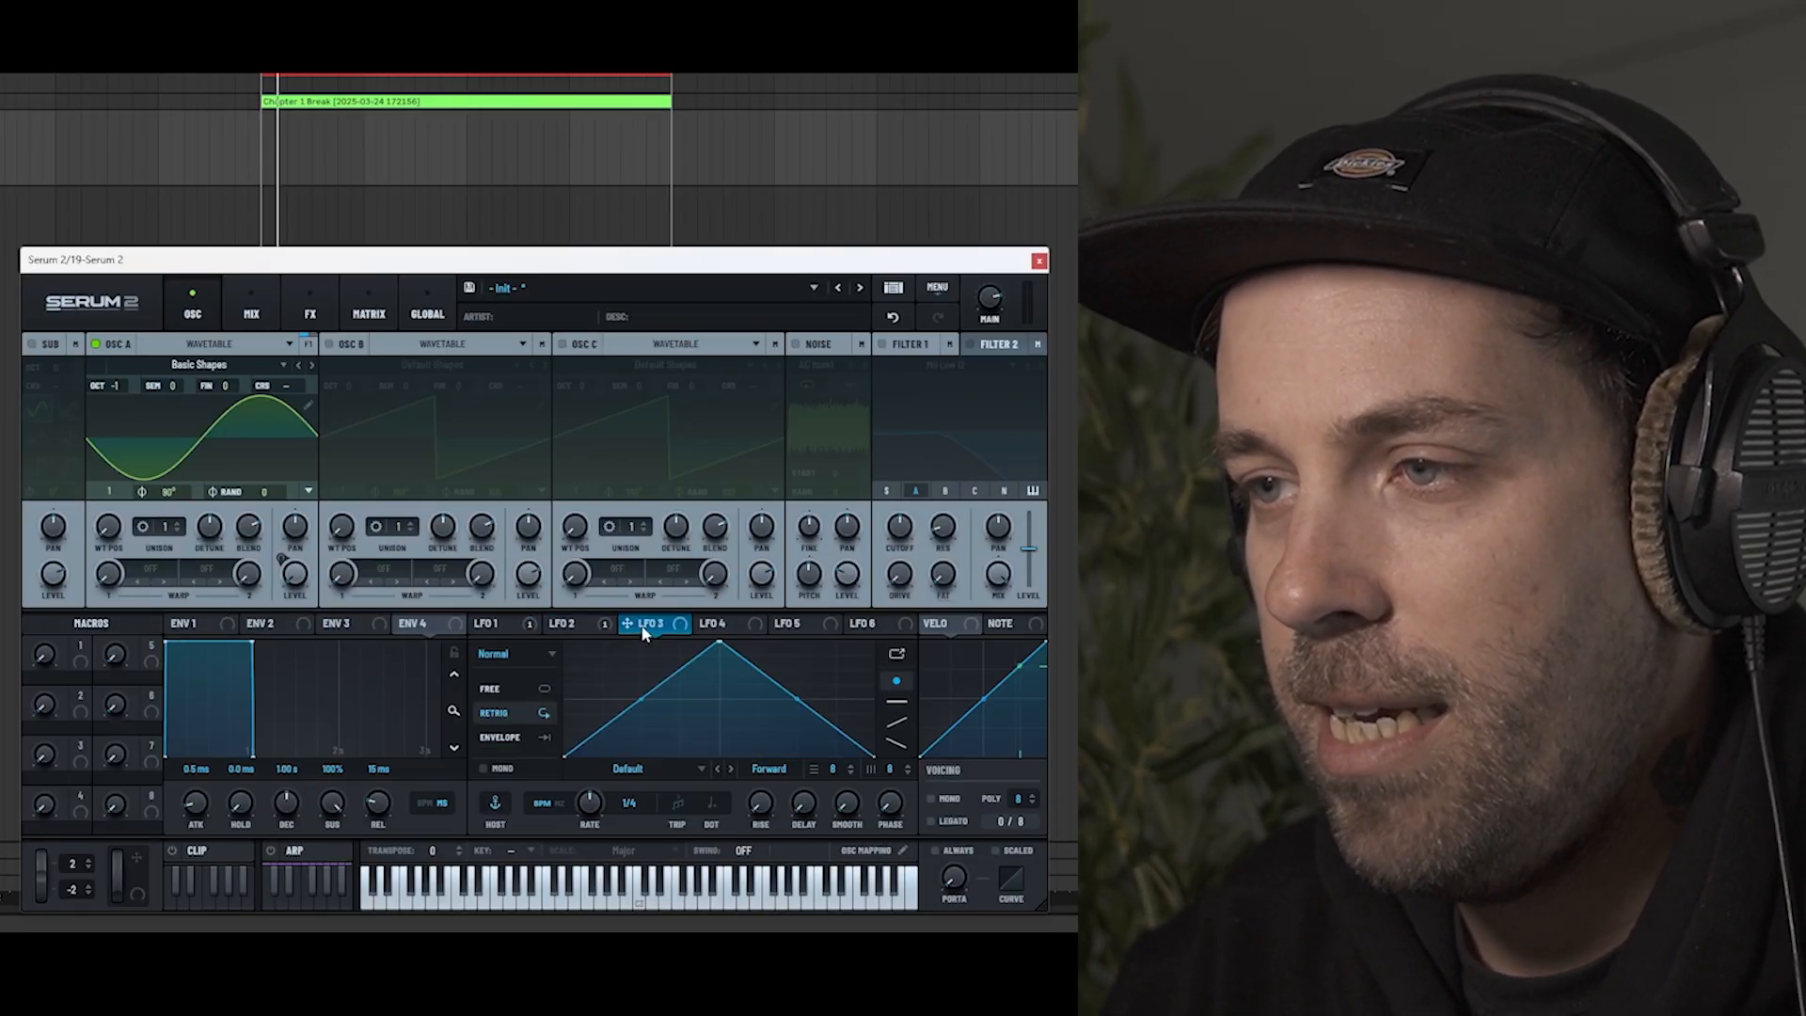
pyautogui.moveTo(447, 571); pyautogui.dragTo(448, 573)
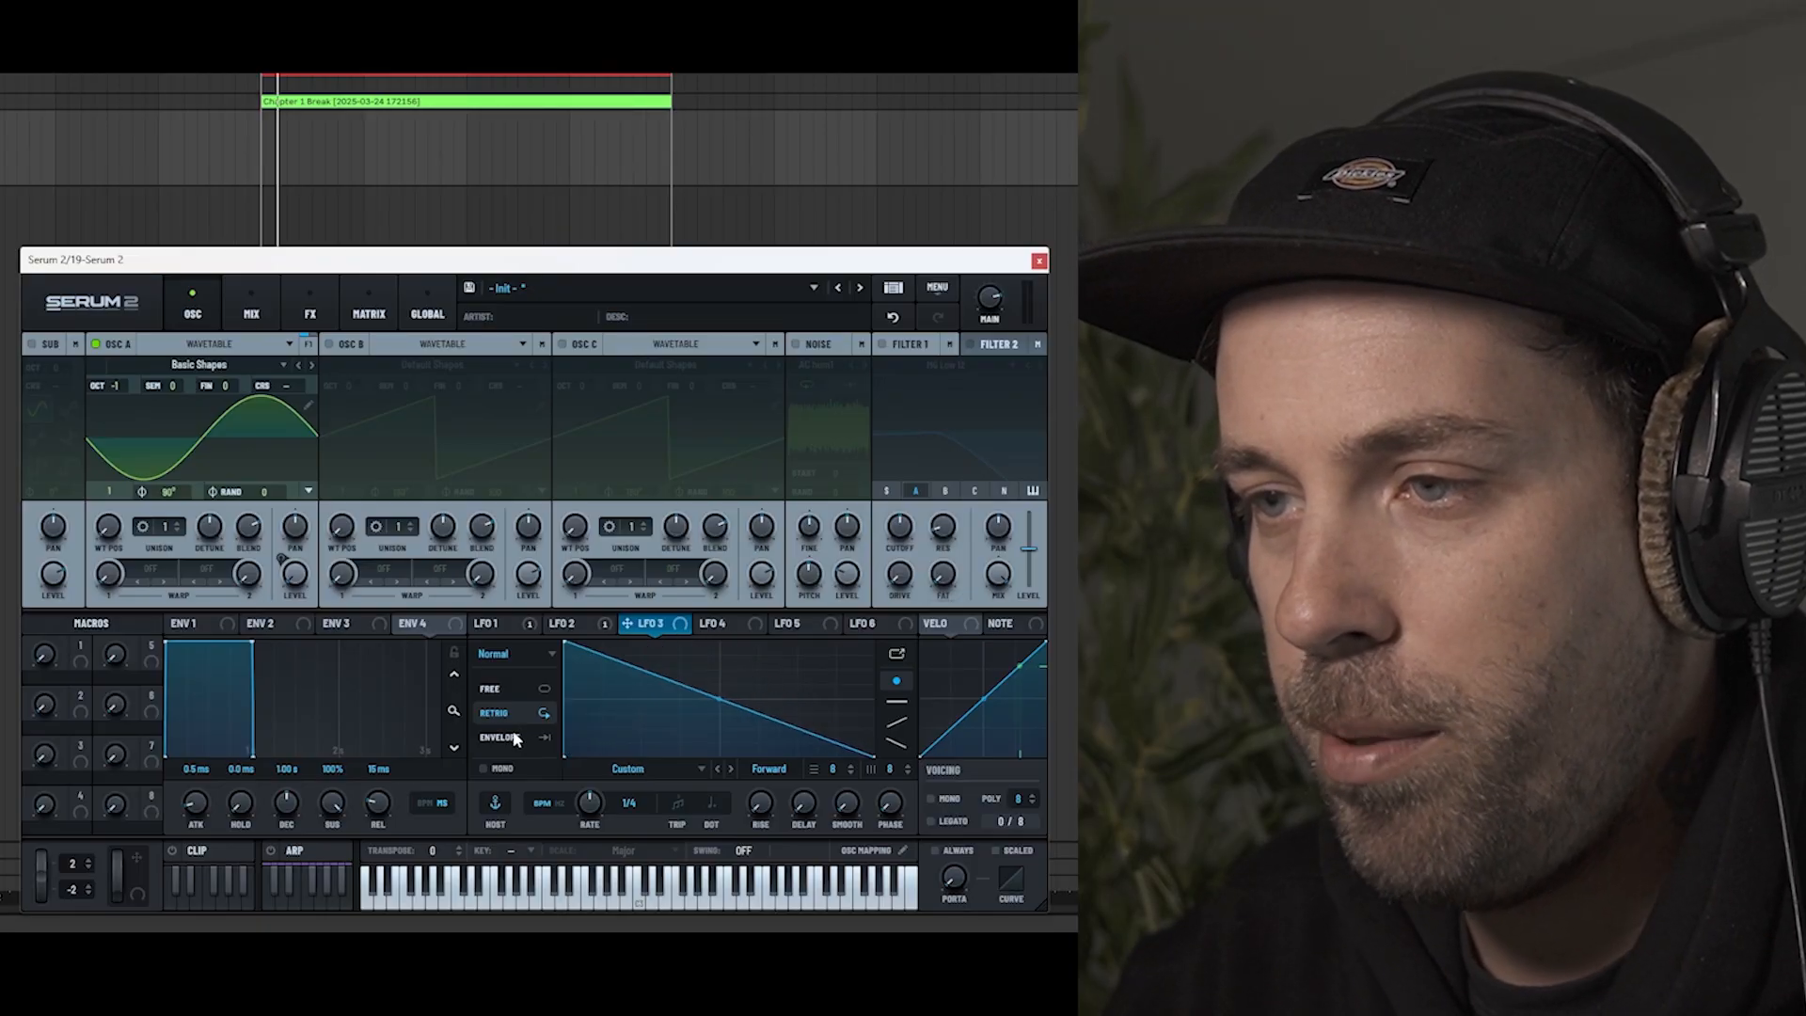
pyautogui.moveTo(578, 647); pyautogui.dragTo(568, 773)
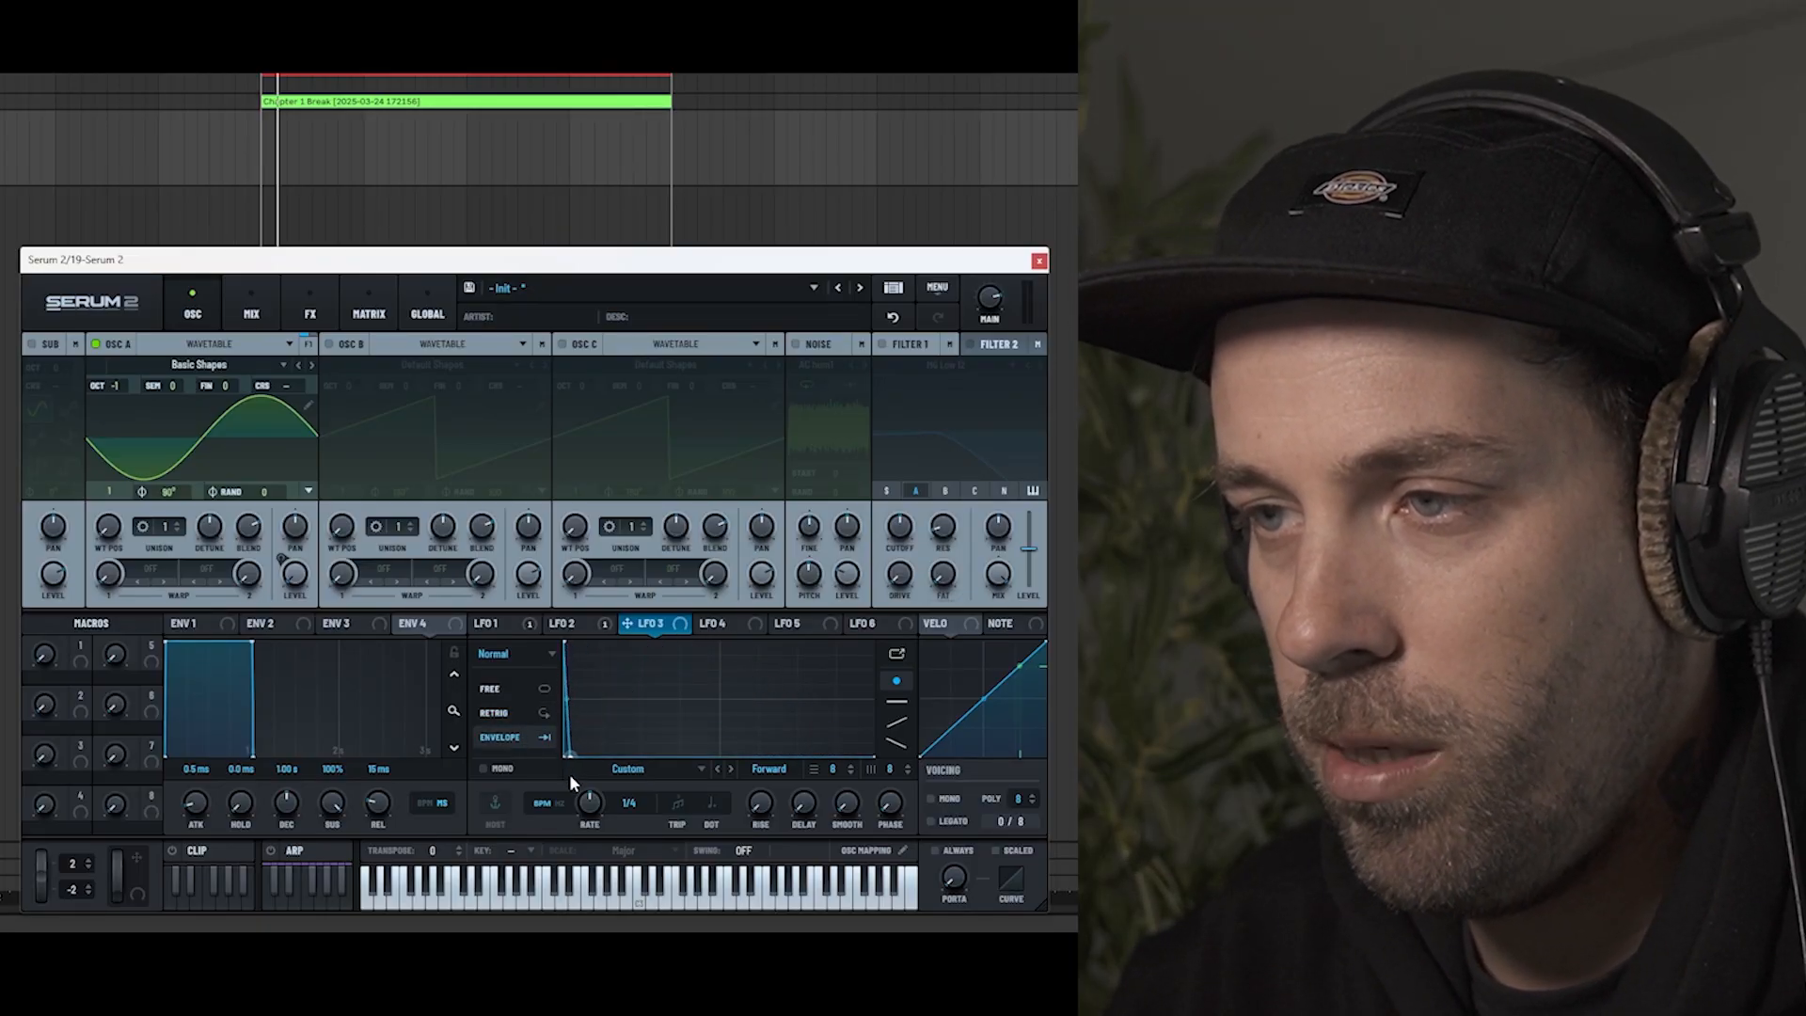
pyautogui.moveTo(627, 624)
pyautogui.mouseDown()
pyautogui.moveTo(308, 444)
pyautogui.moveTo(284, 385)
pyautogui.mouseUp()
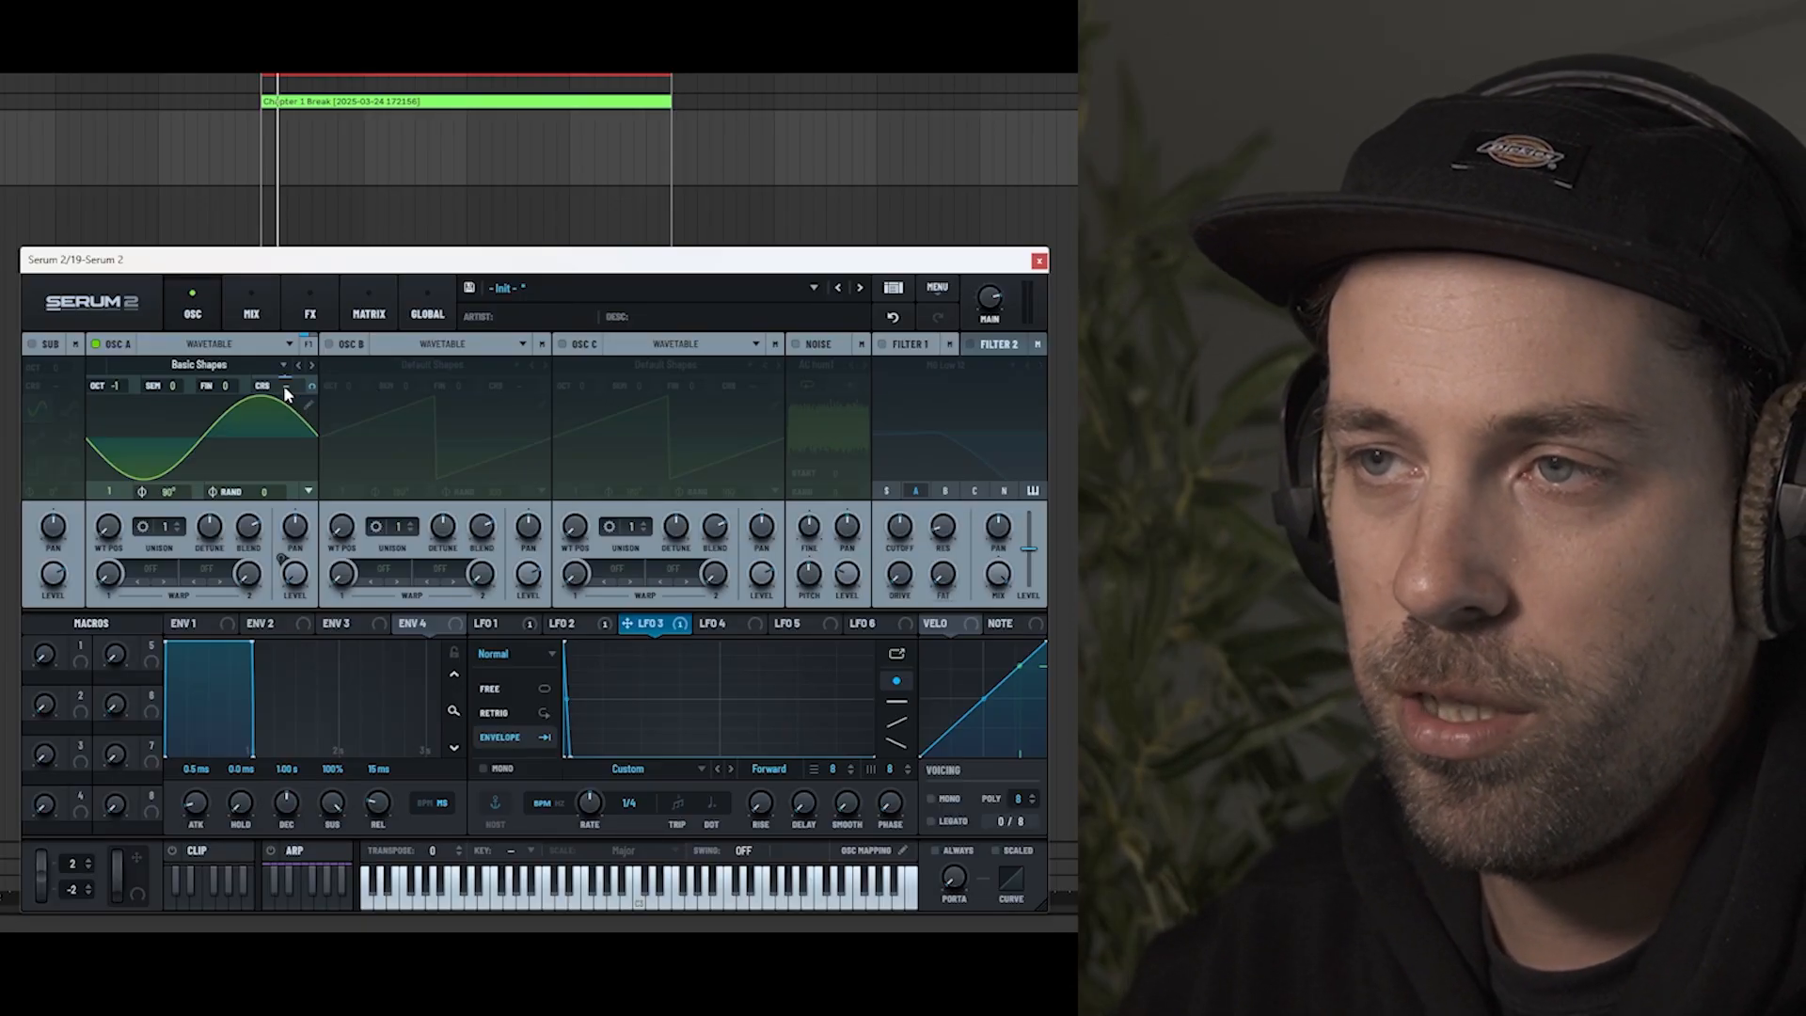
pyautogui.moveTo(309, 386)
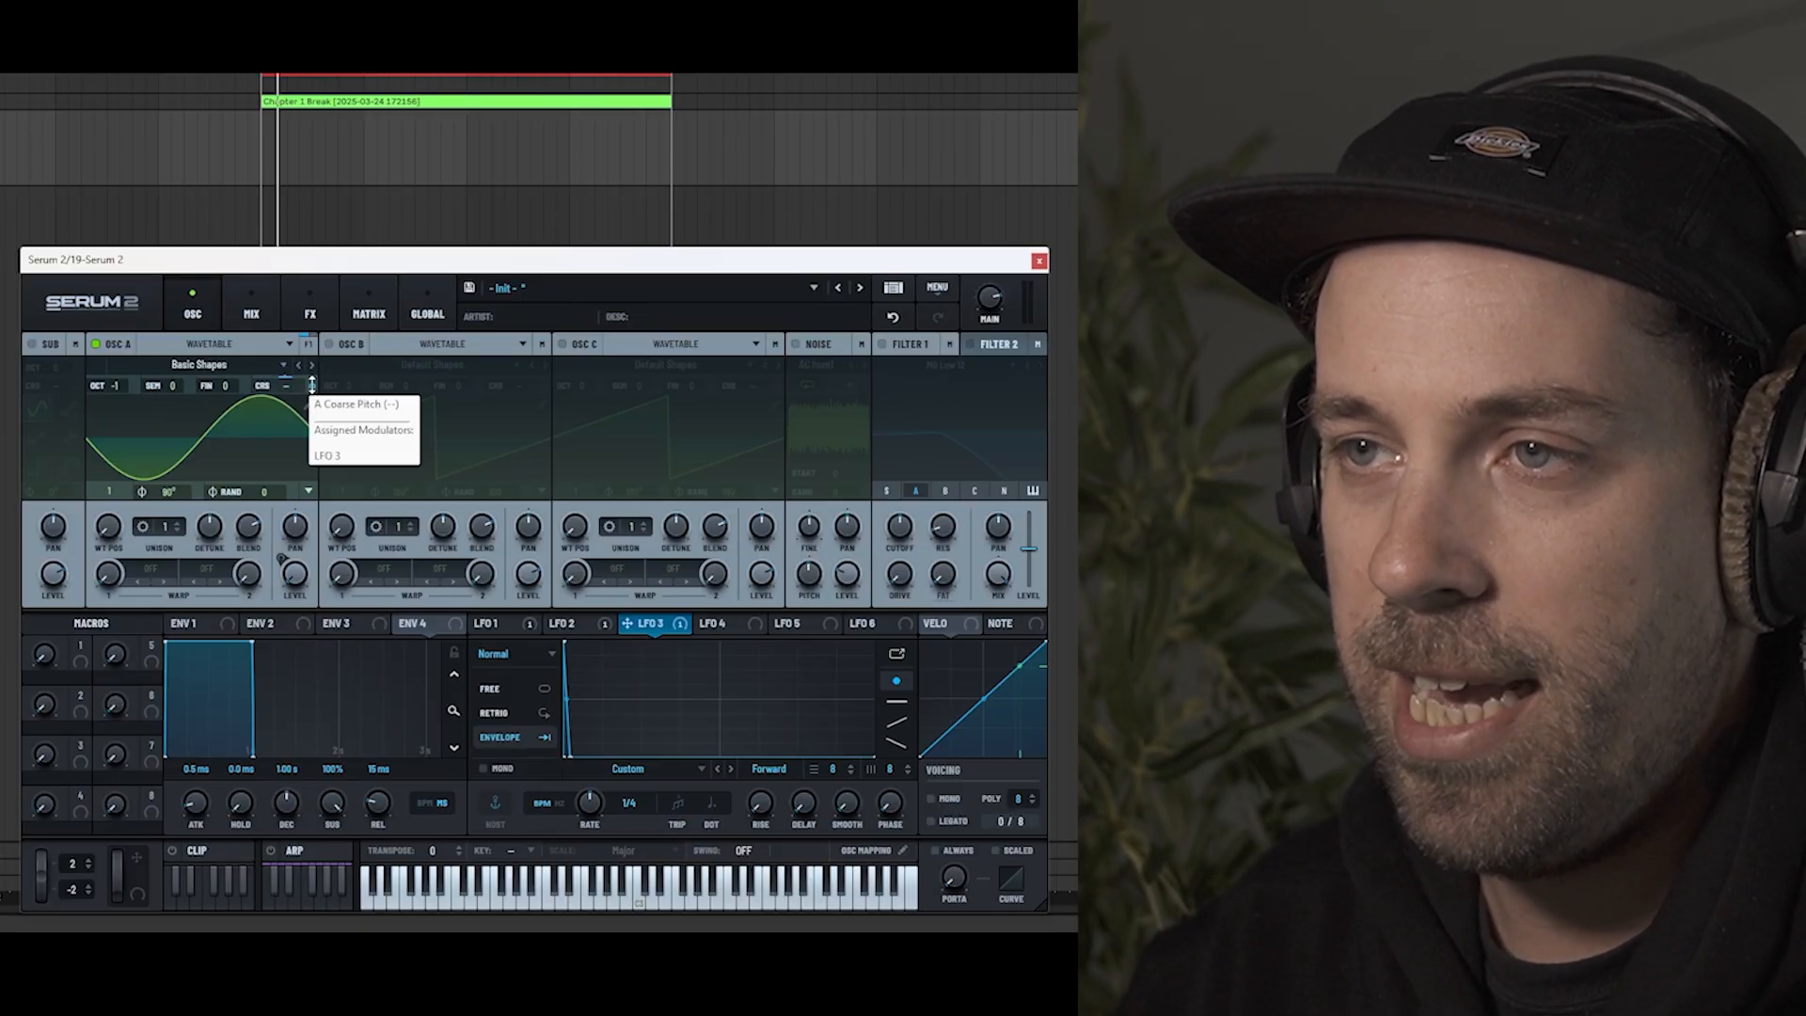
pyautogui.moveTo(312, 390); pyautogui.dragTo(313, 358)
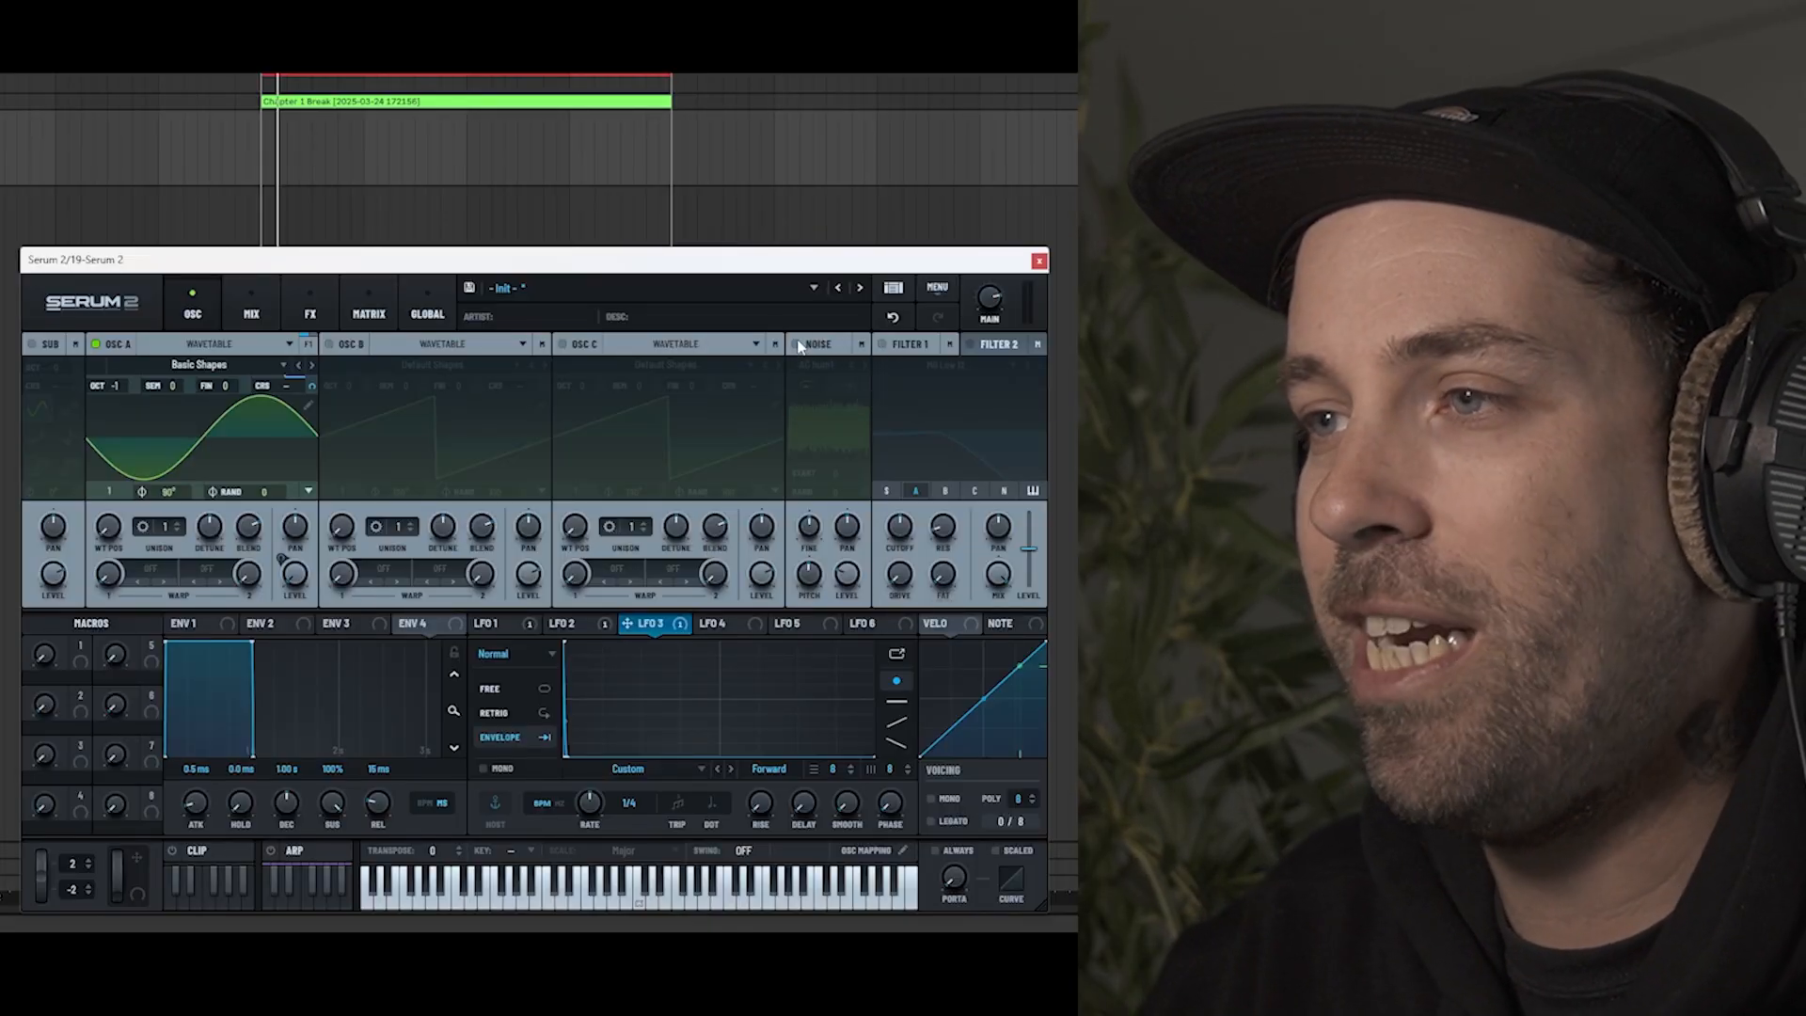
# Enable the noise oscillator, load the Pink colour noise and raise its level.
pyautogui.click(797, 344)
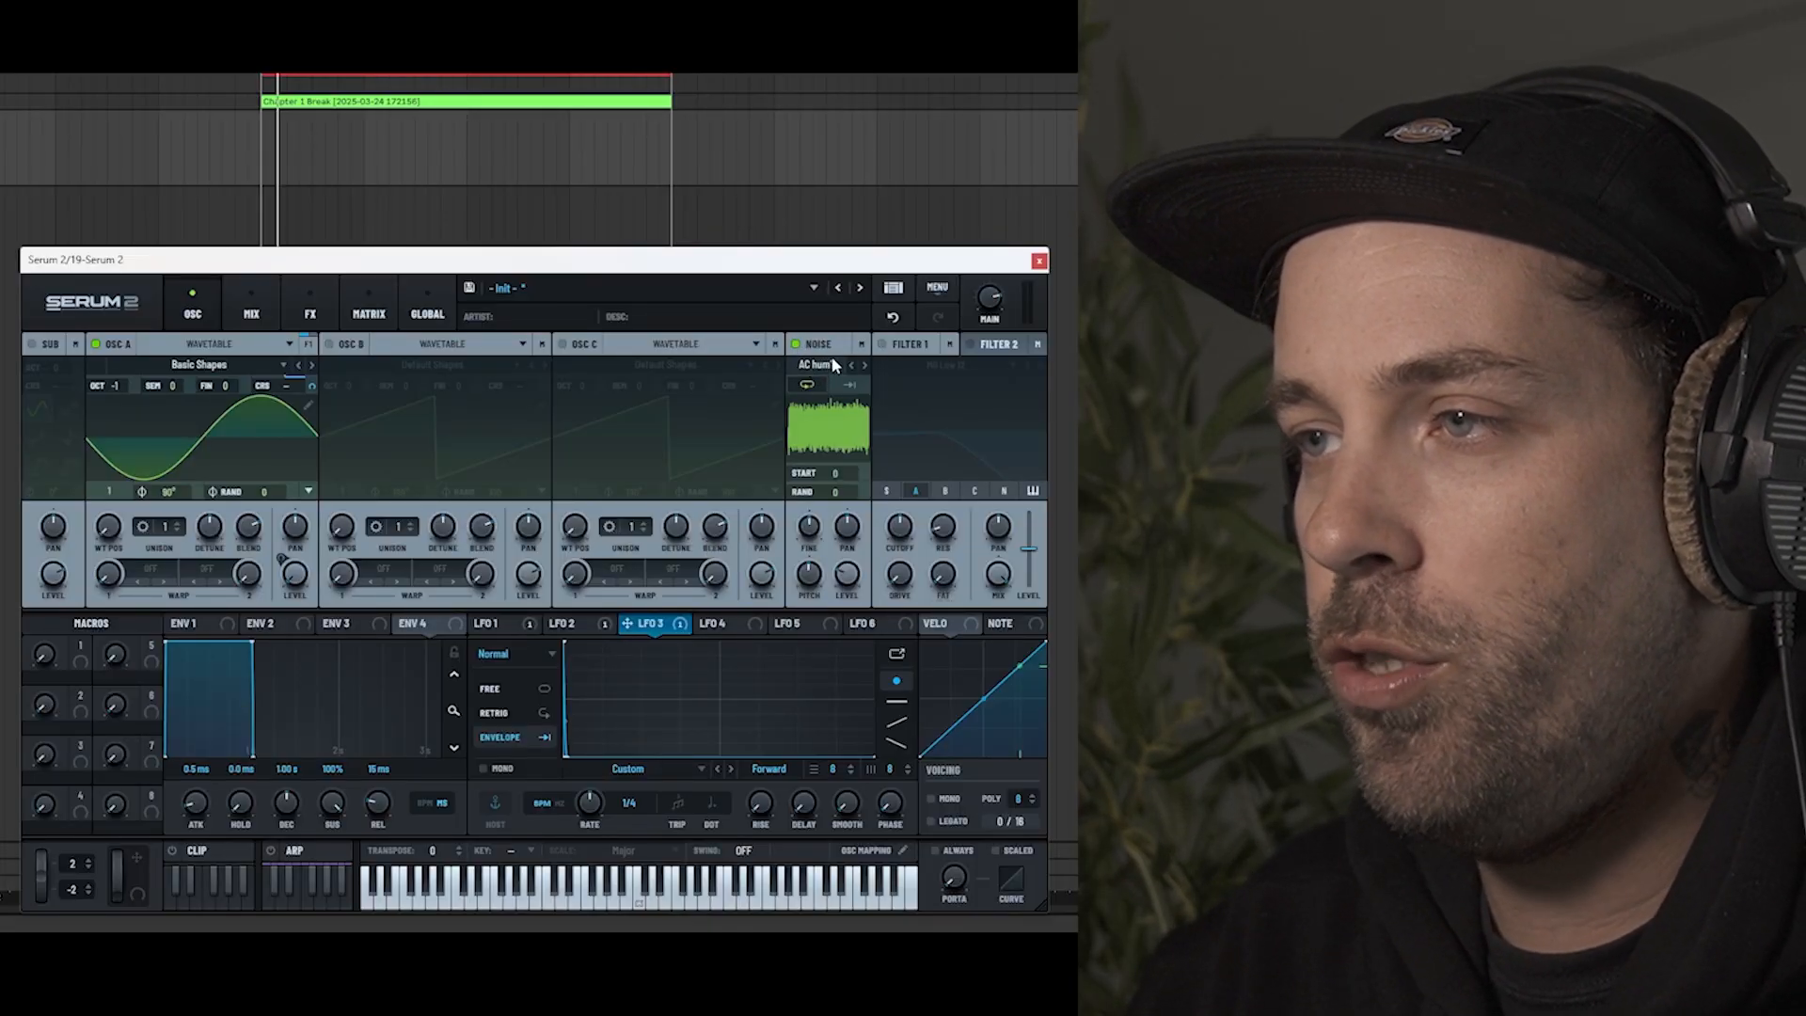
pyautogui.click(832, 363)
pyautogui.moveTo(872, 488)
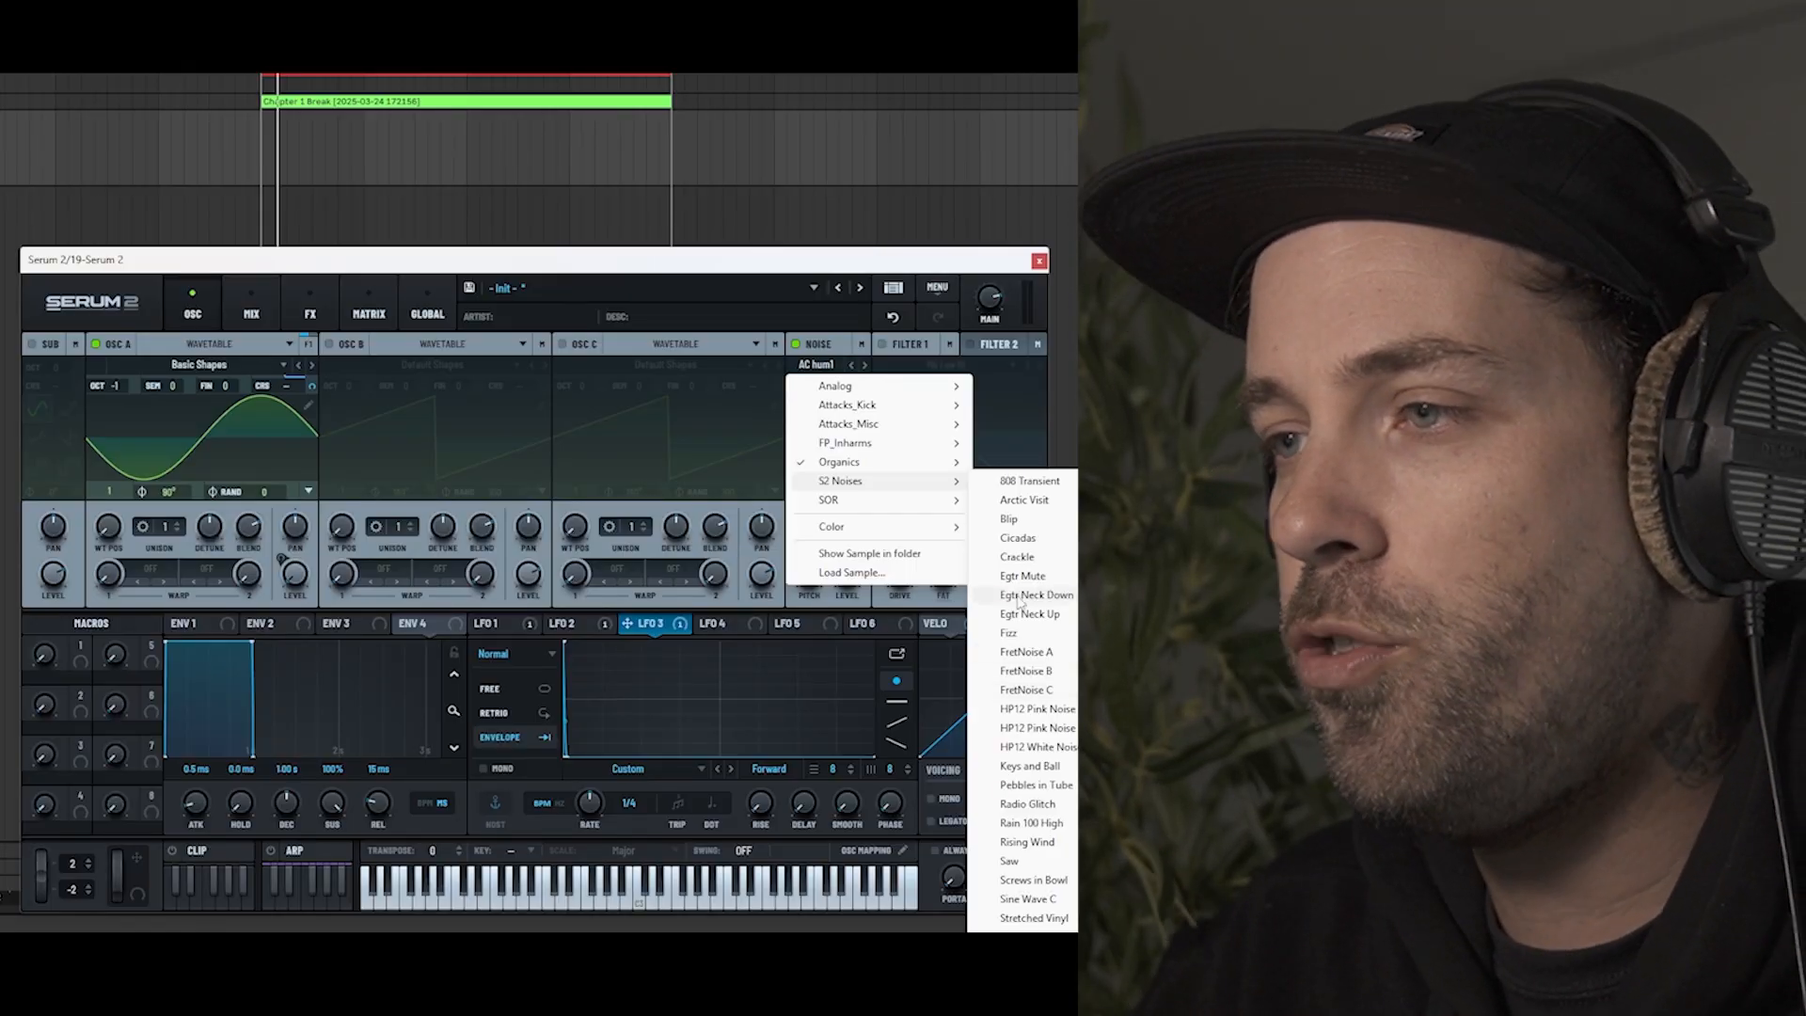
pyautogui.moveTo(867, 536)
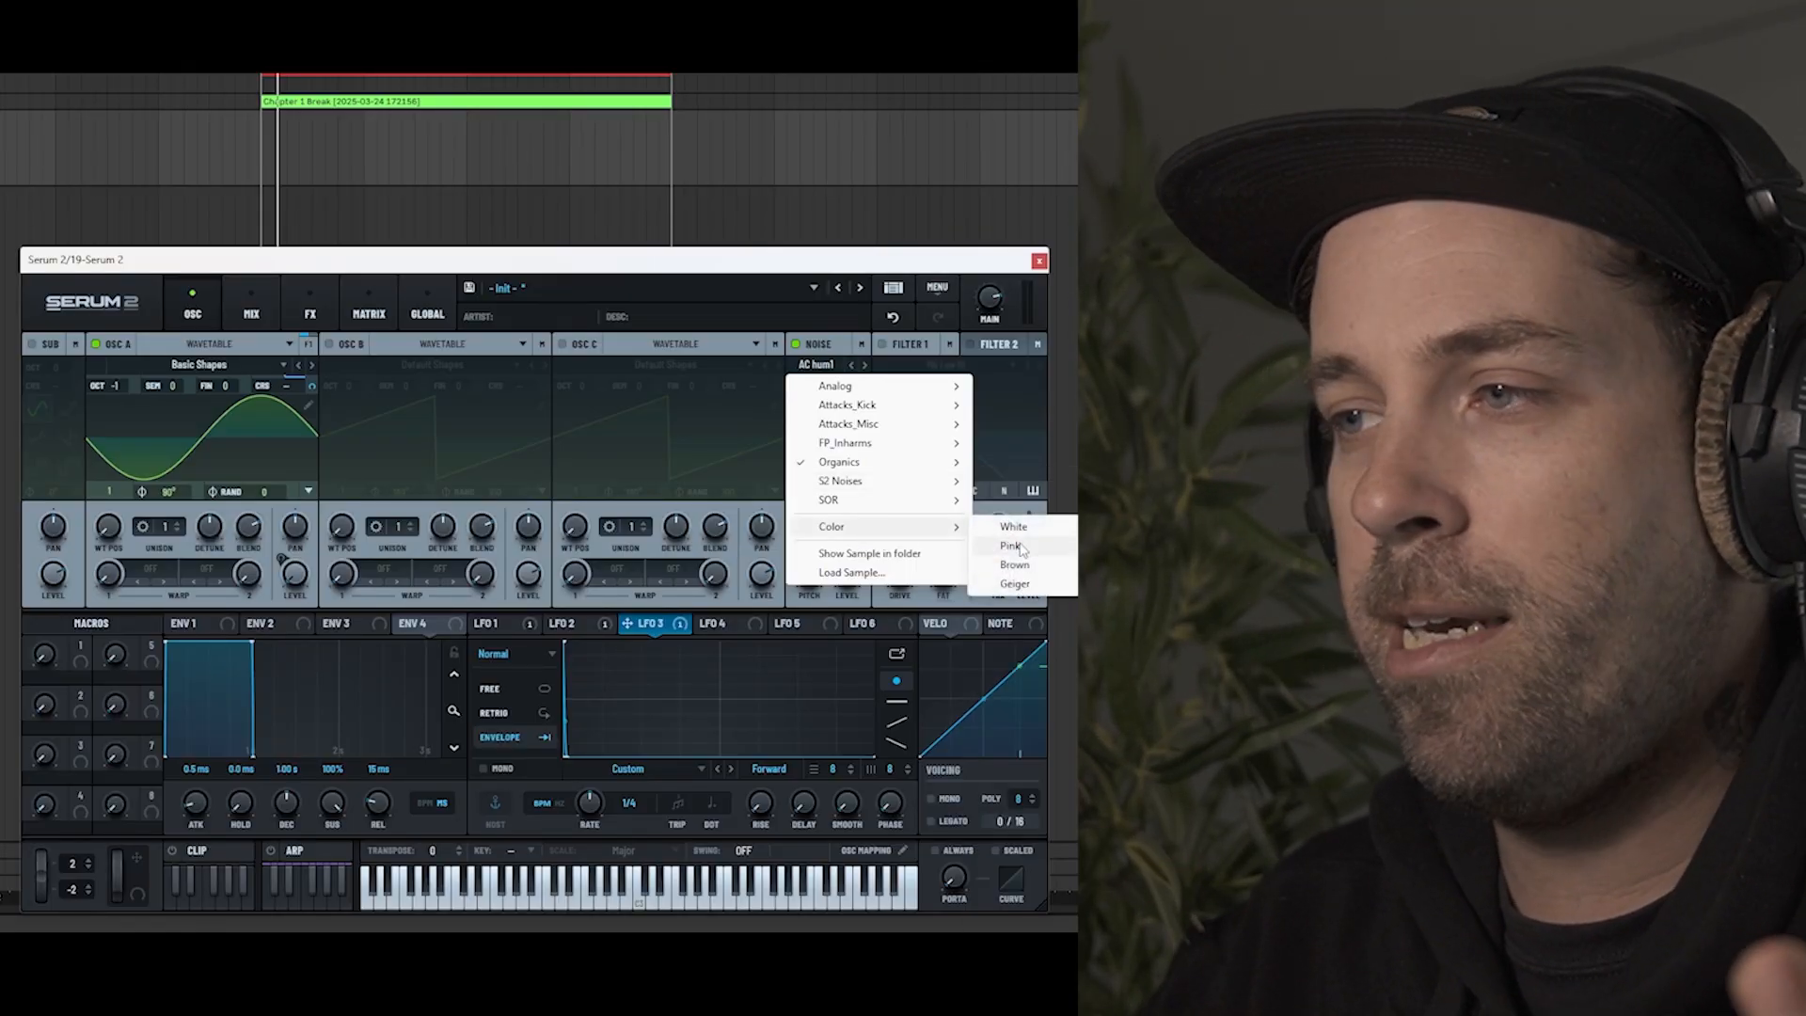
pyautogui.click(1010, 545)
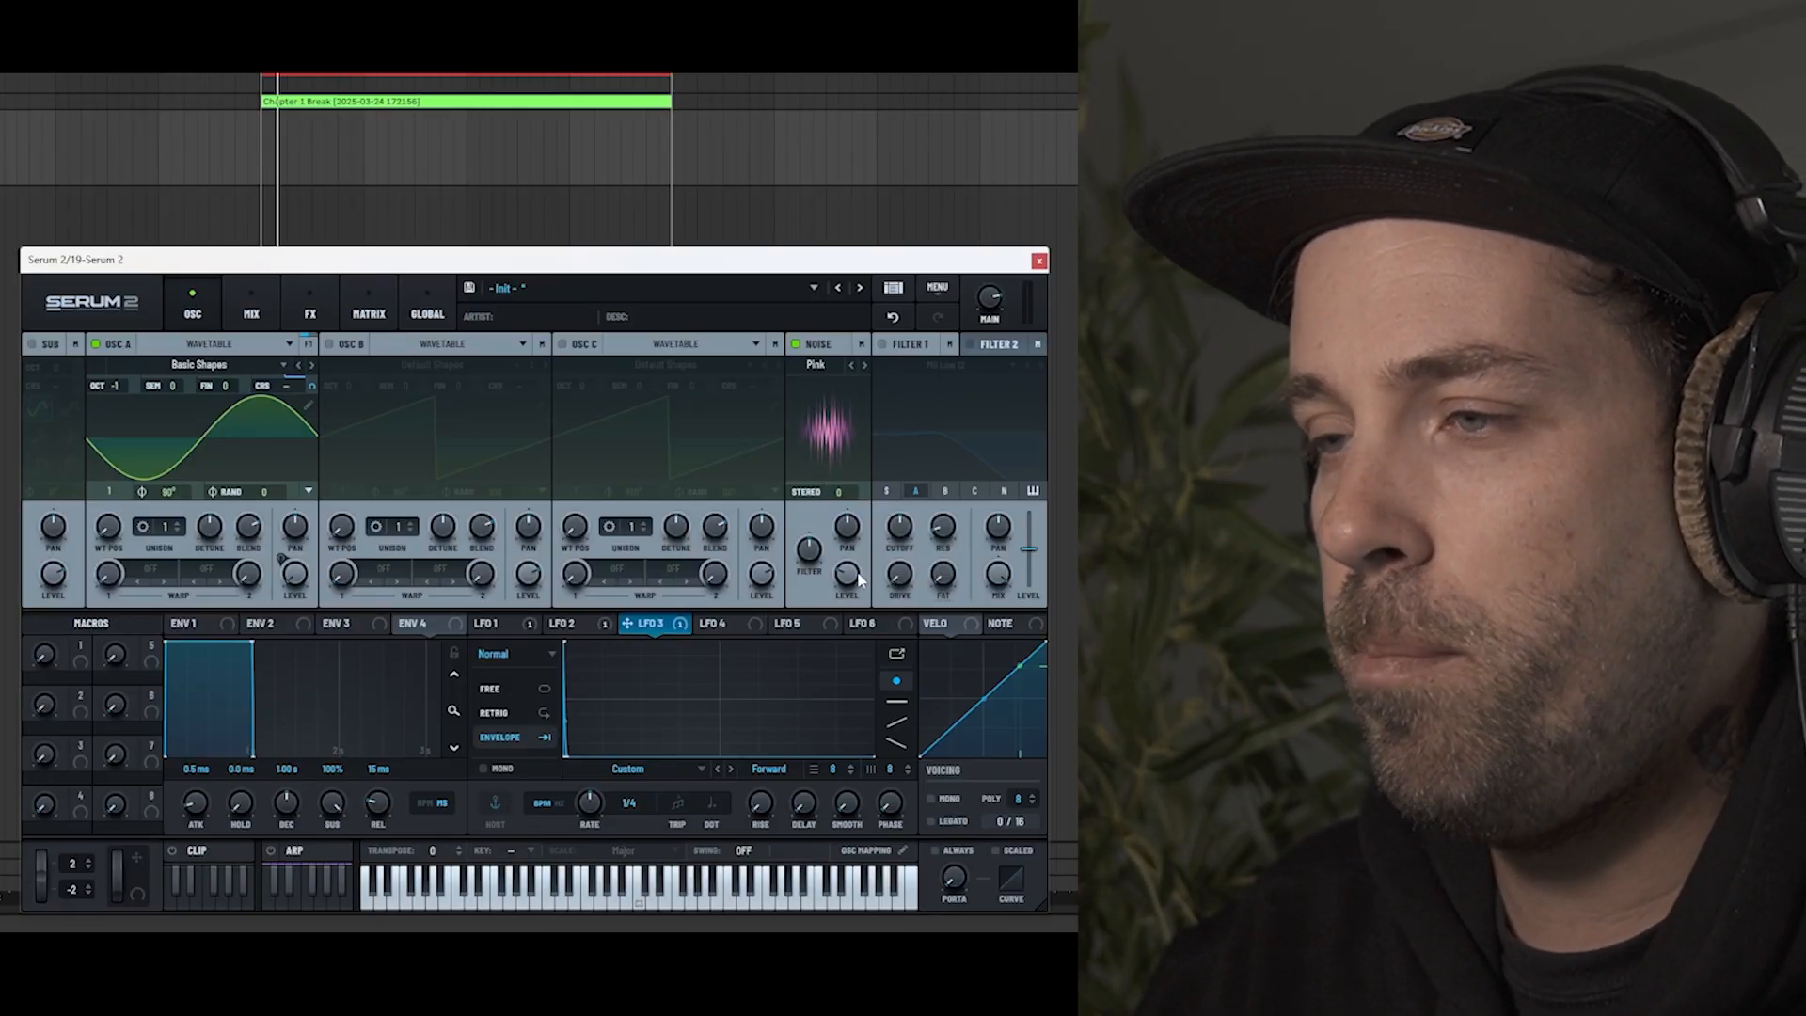
pyautogui.moveTo(847, 576)
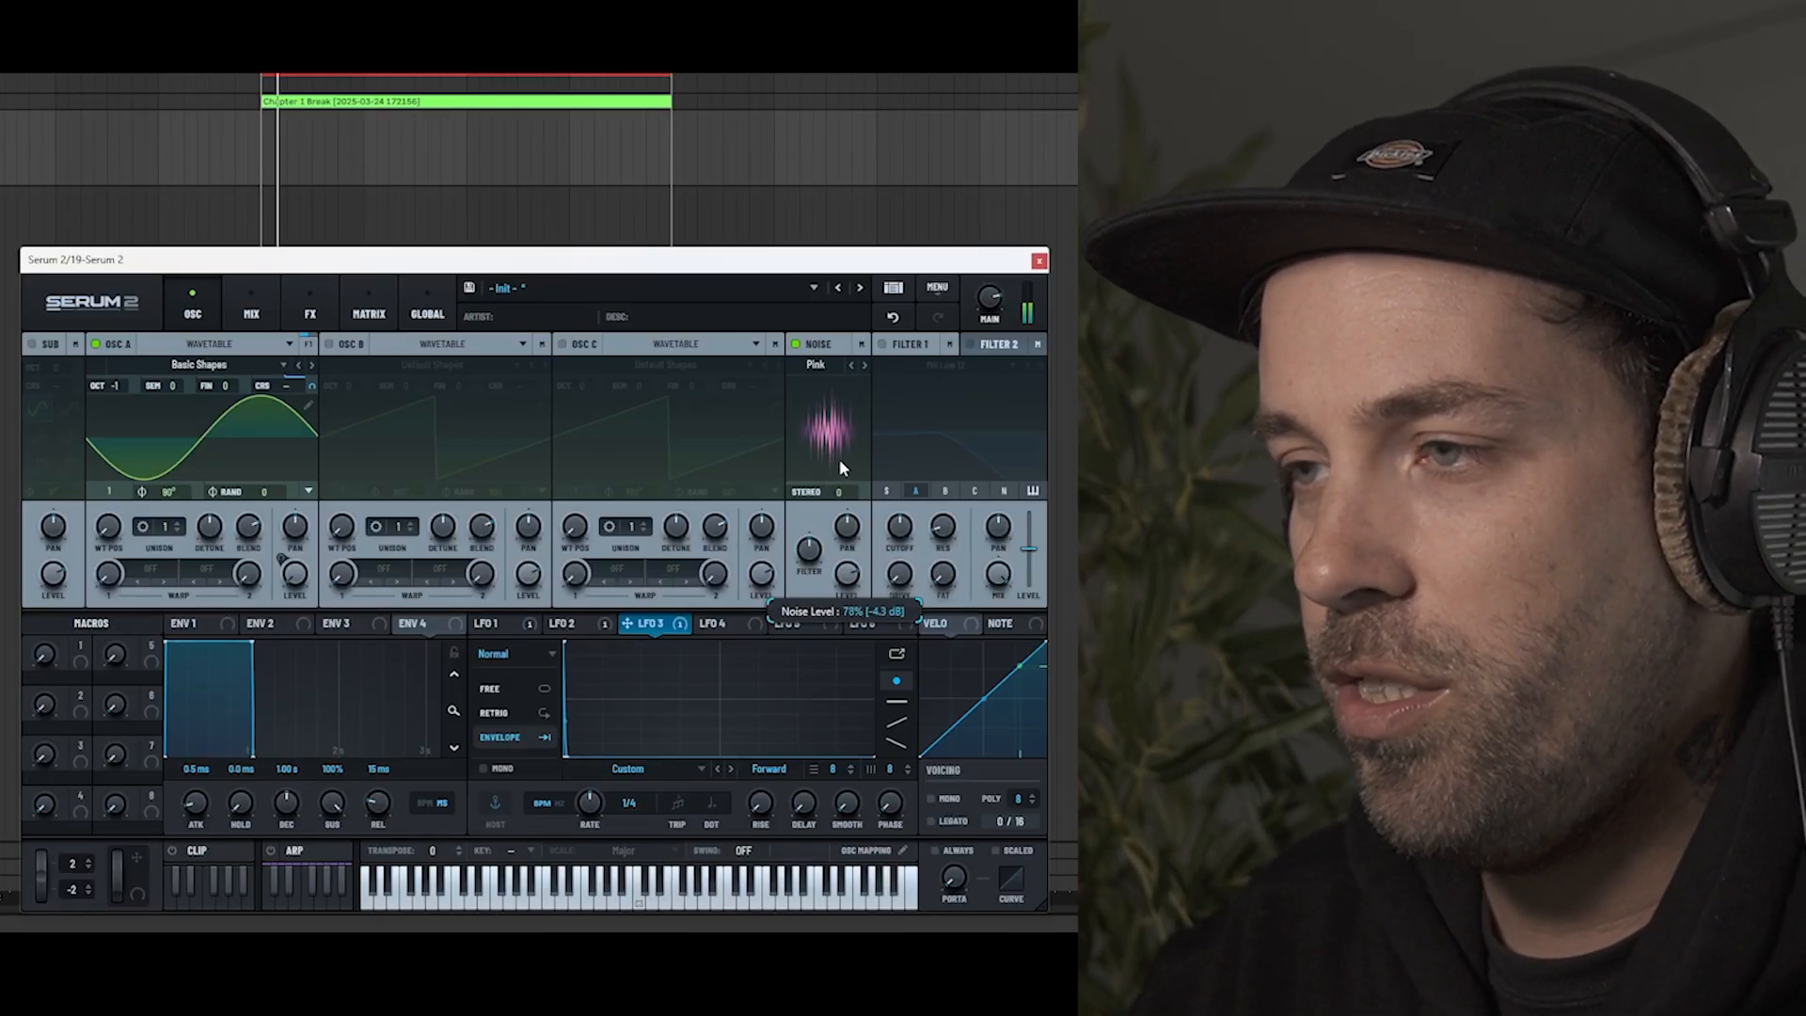
# Set LFO 4 to Envelope mode with an early peak and short decay, and route it to the noise level.
pyautogui.click(717, 625)
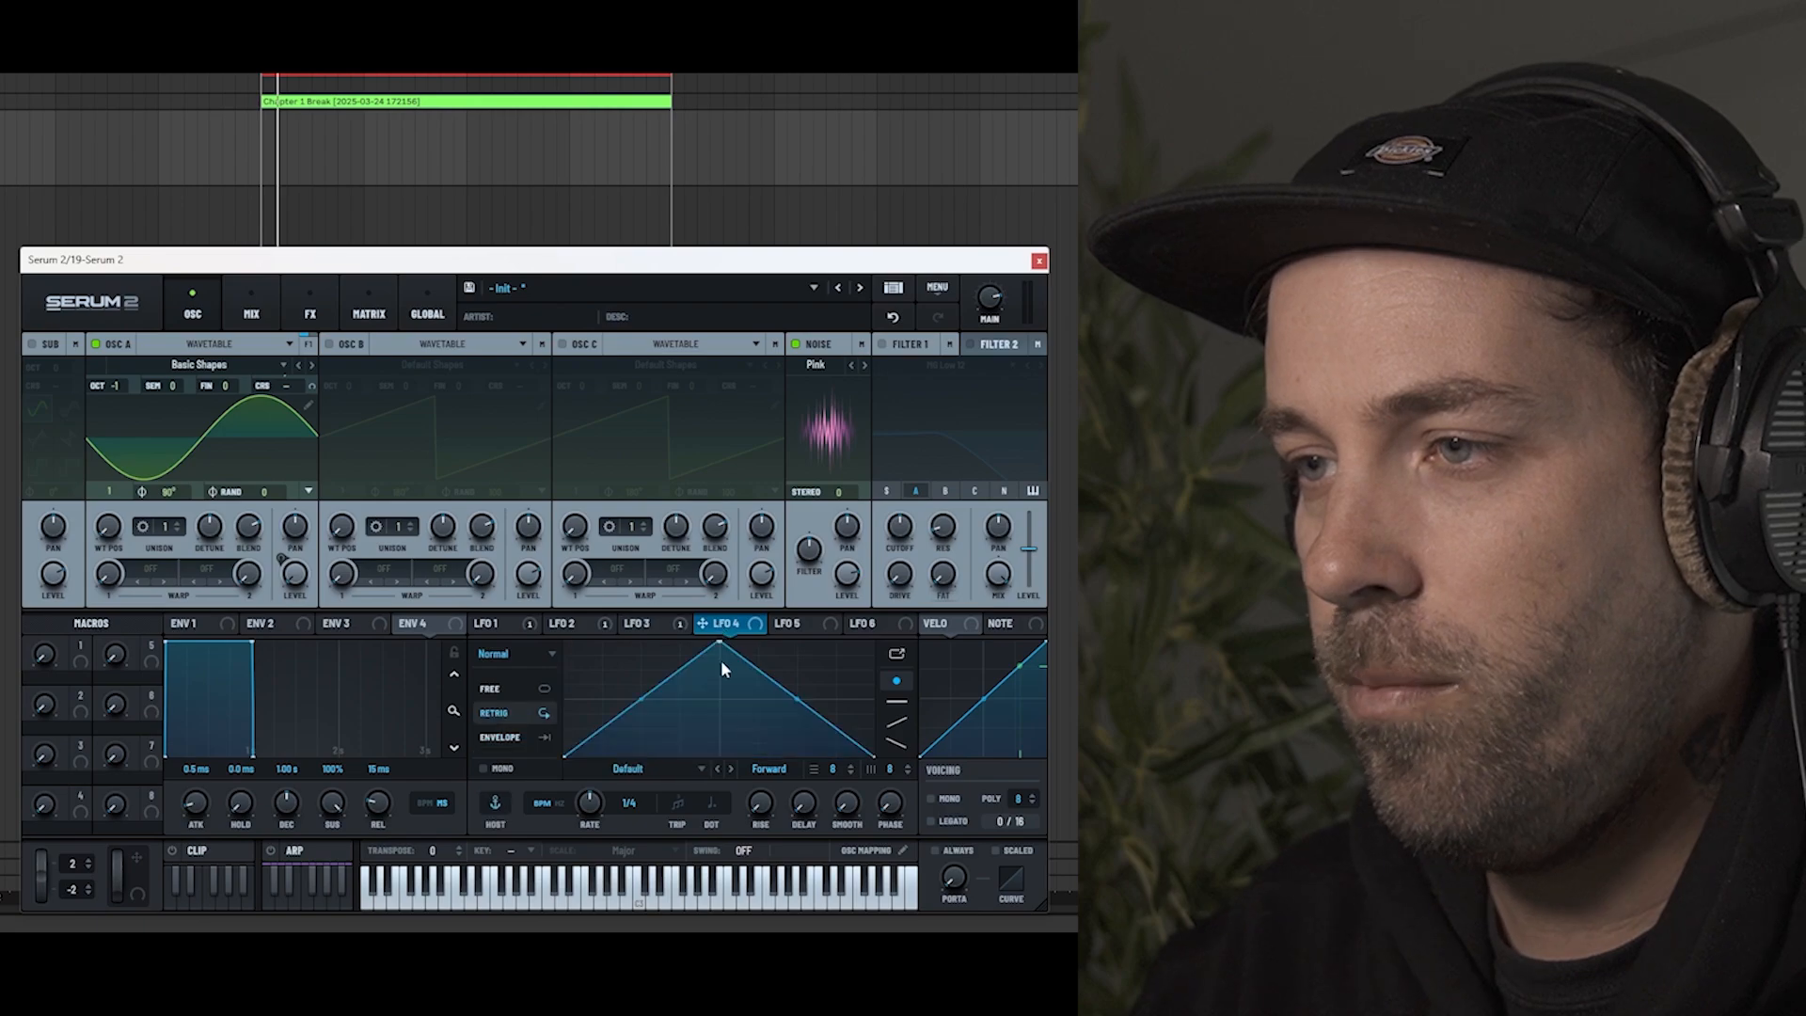
pyautogui.moveTo(720, 643); pyautogui.dragTo(819, 513)
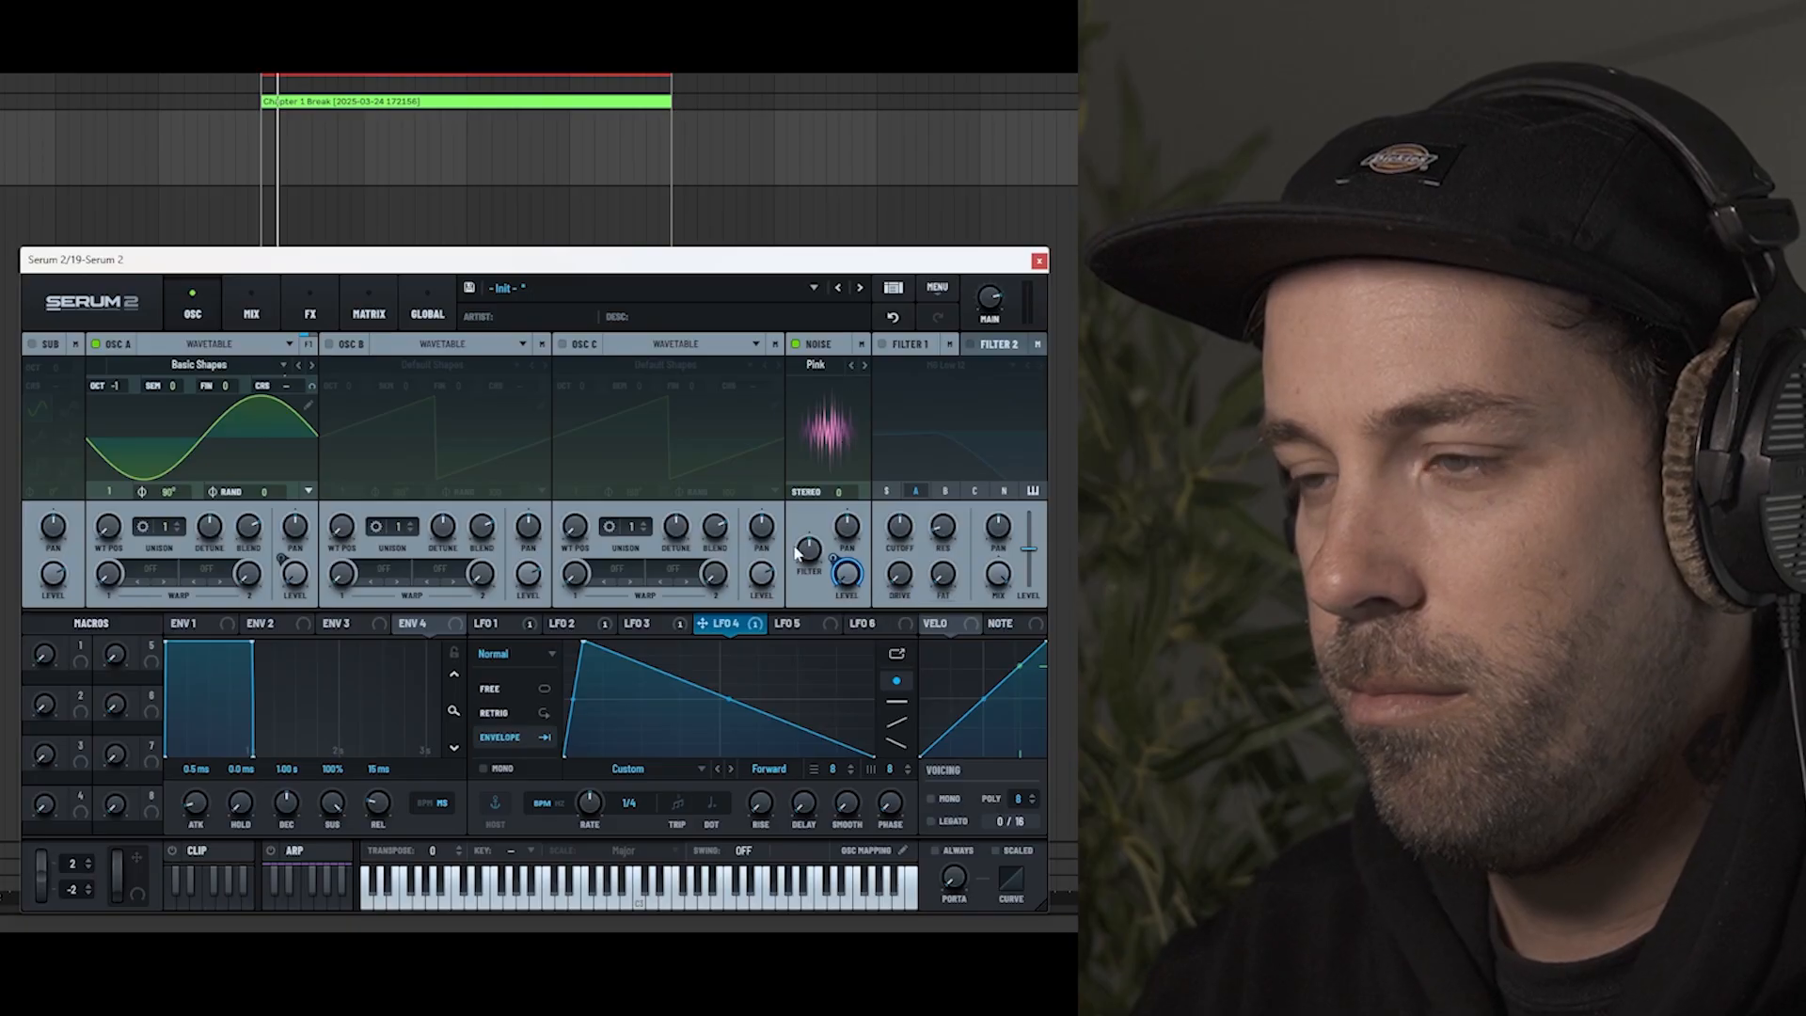
pyautogui.moveTo(875, 756); pyautogui.dragTo(646, 777)
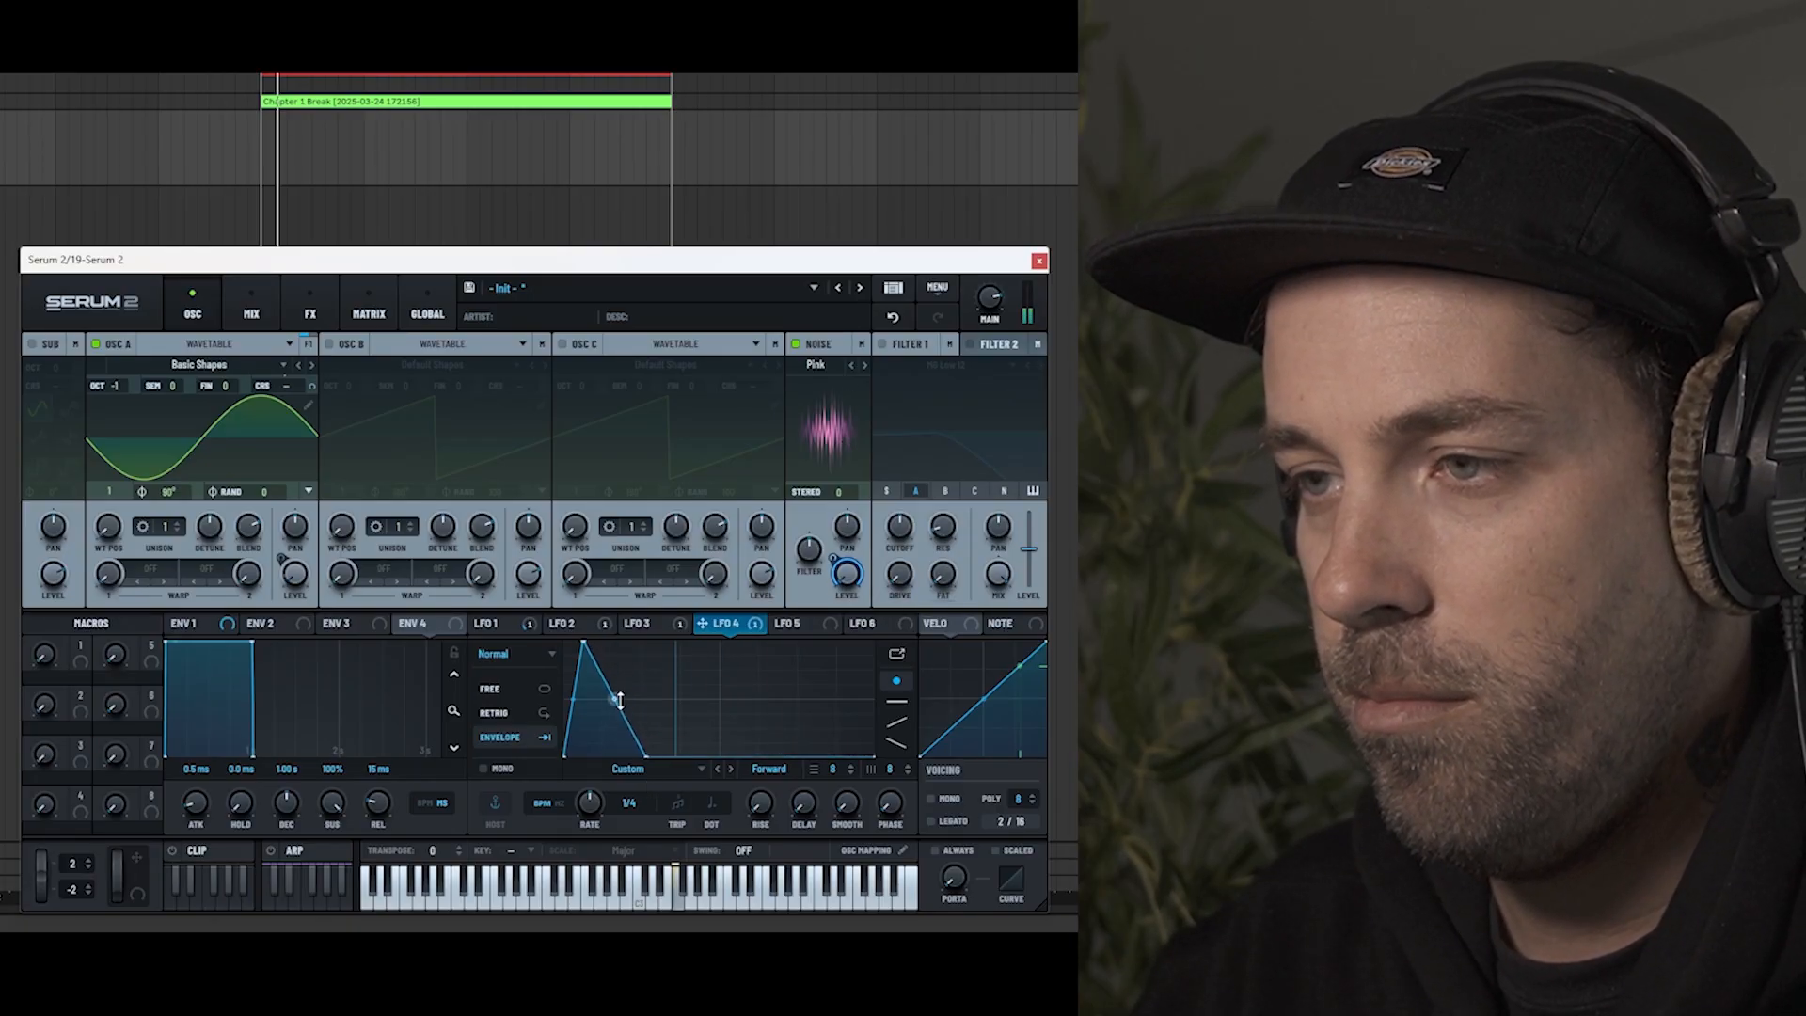
# Bend LFO 4's decay into a steep curve with a low, longer tail, and adjust the noise filter.
pyautogui.moveTo(619, 703); pyautogui.dragTo(616, 710)
pyautogui.moveTo(584, 642); pyautogui.dragTo(693, 763)
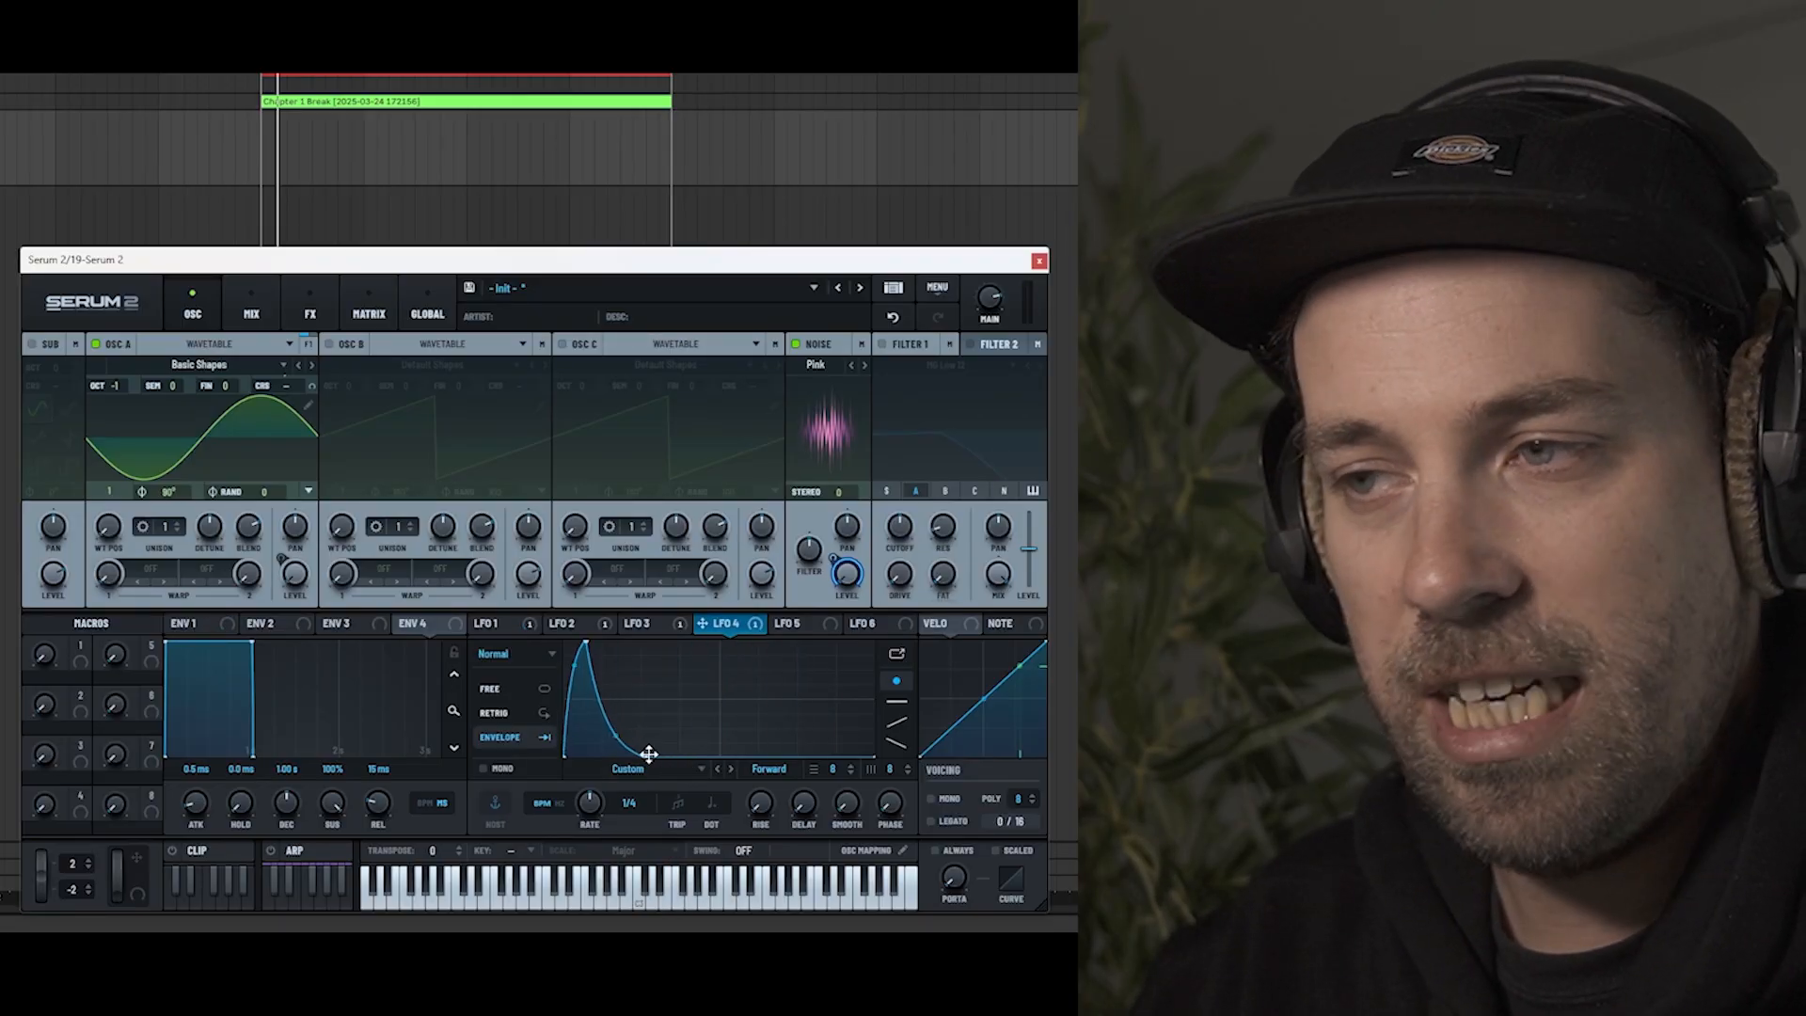
pyautogui.moveTo(647, 755)
pyautogui.mouseDown()
pyautogui.moveTo(612, 758)
pyautogui.moveTo(680, 764)
pyautogui.moveTo(660, 743)
pyautogui.mouseUp()
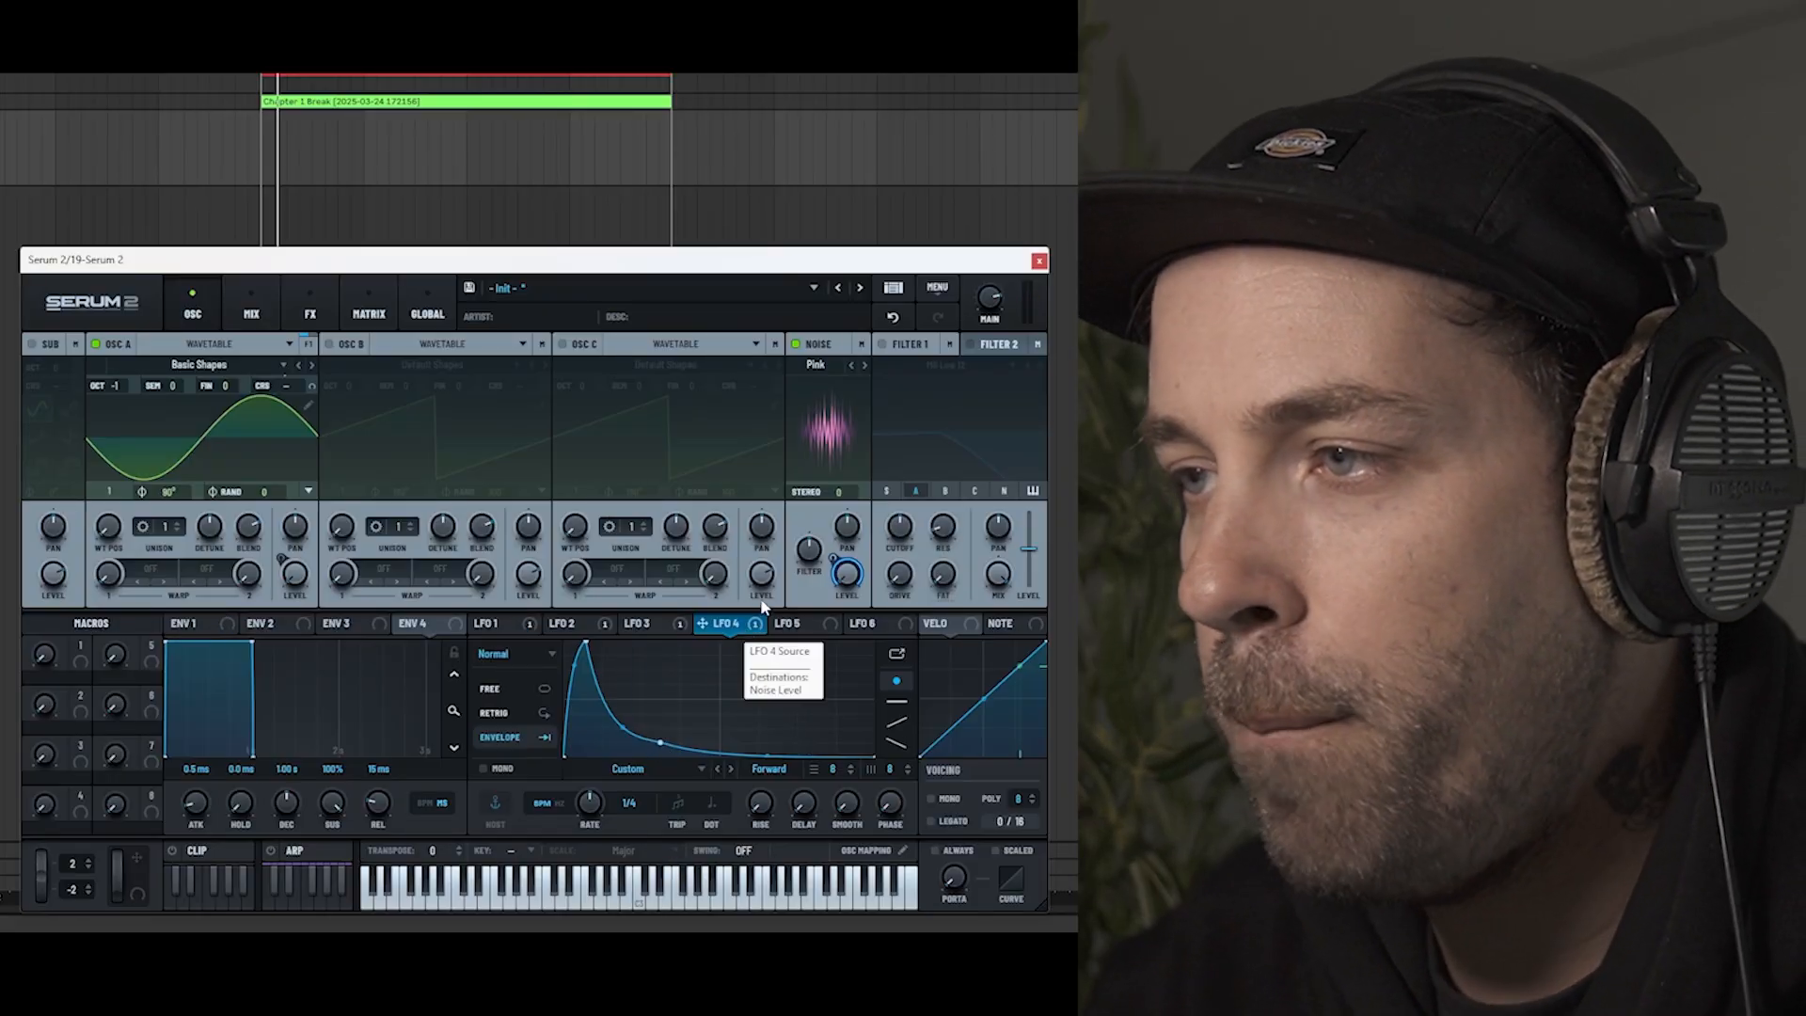
pyautogui.moveTo(811, 547)
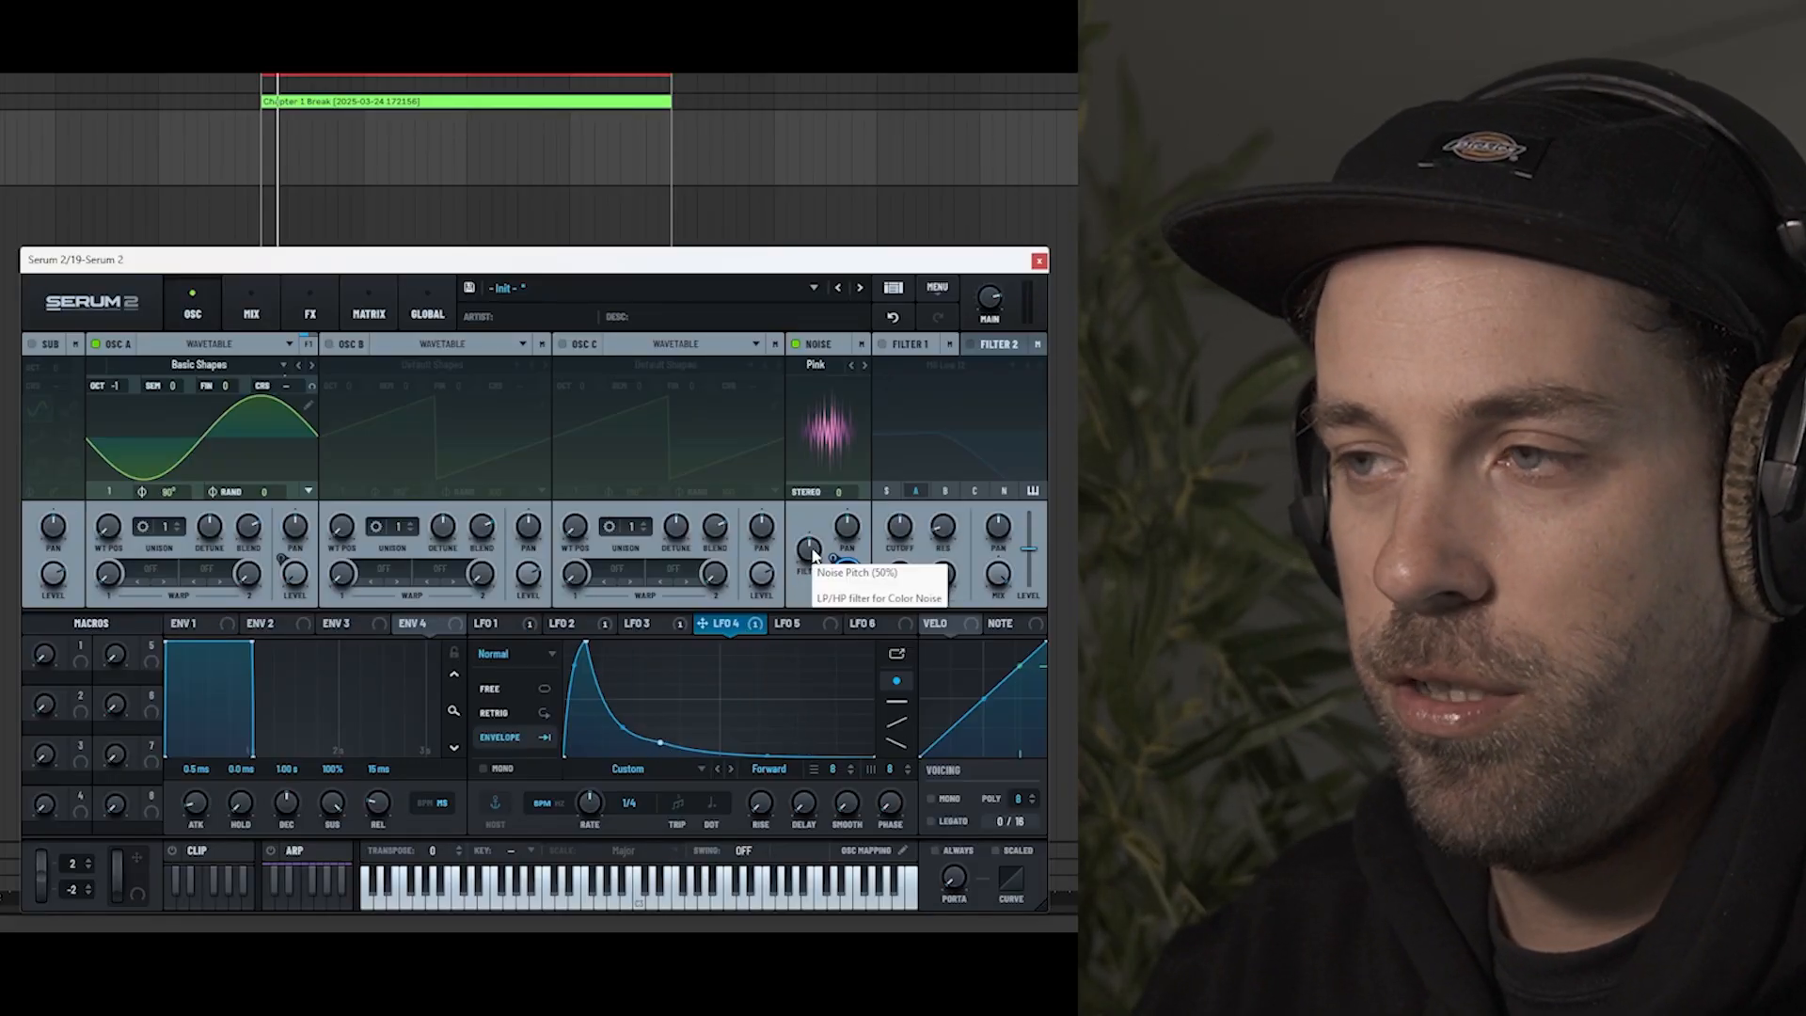
pyautogui.moveTo(811, 553)
pyautogui.mouseDown()
pyautogui.moveTo(810, 502)
pyautogui.moveTo(804, 613)
pyautogui.moveTo(811, 545)
pyautogui.moveTo(810, 576)
pyautogui.mouseUp()
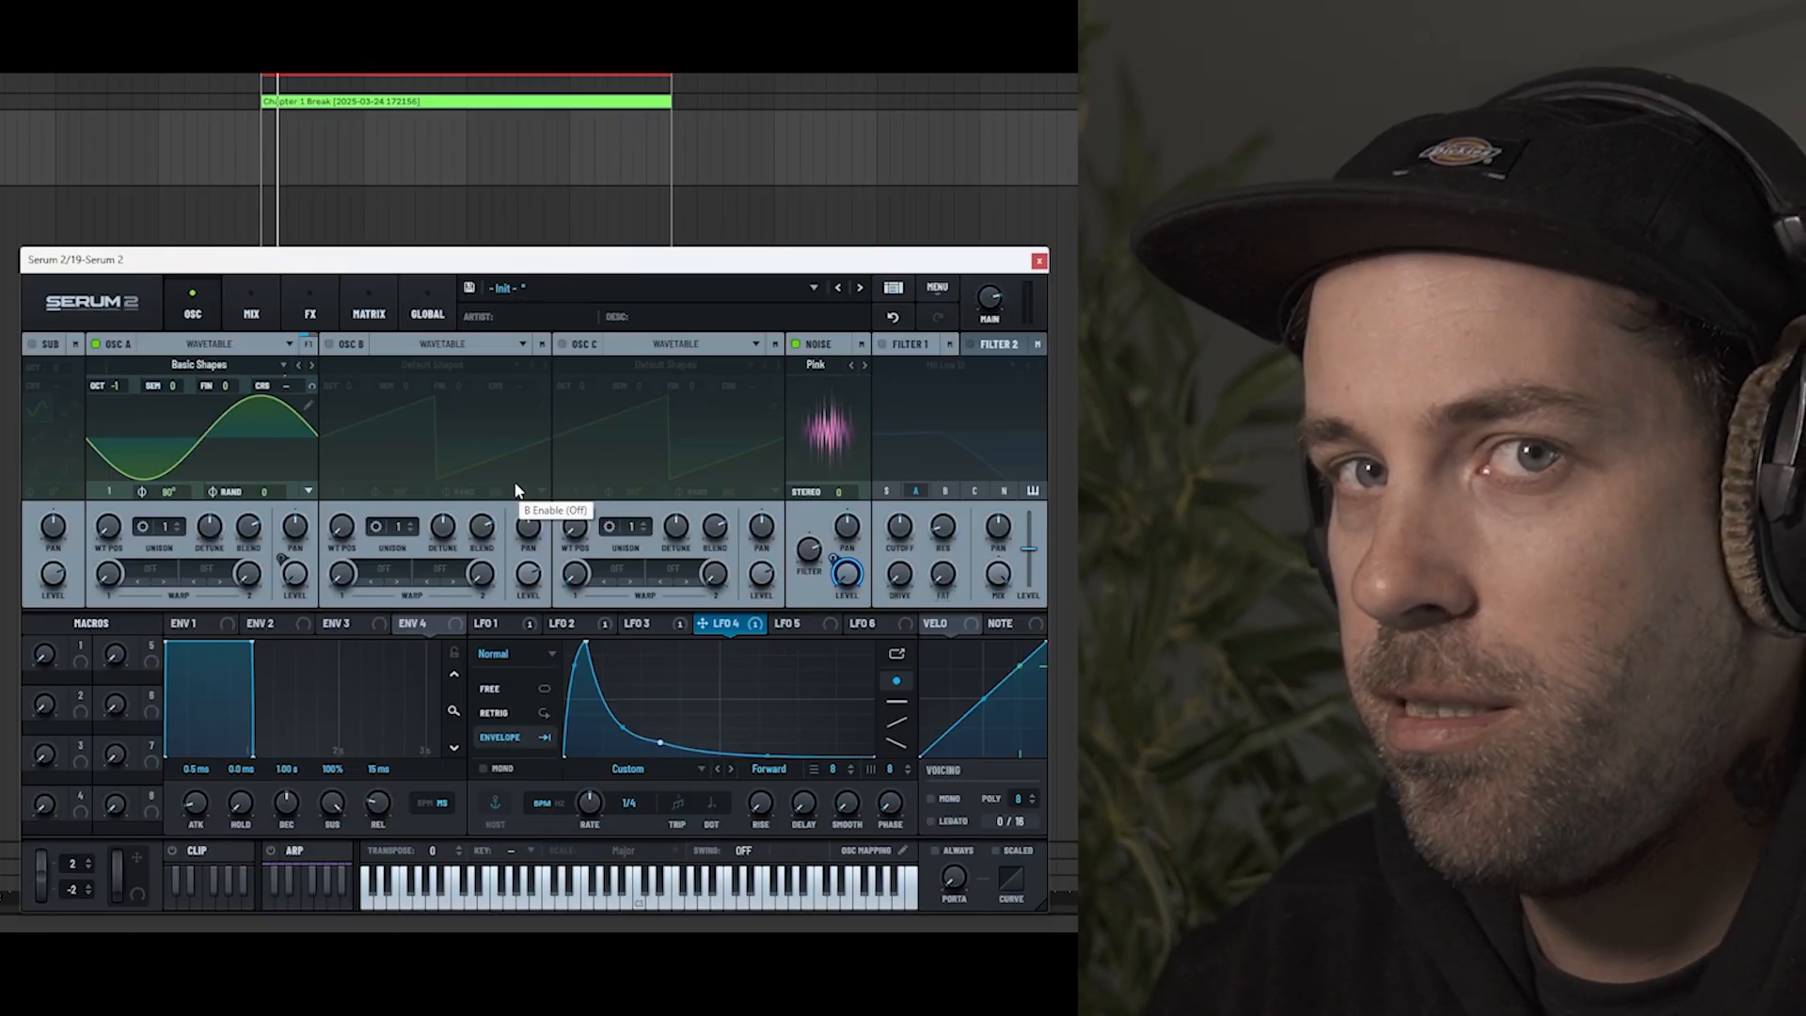
# Add a Distortion effect to the main effects chain in Tape Sat. mode and adjust its drive.
pyautogui.click(312, 314)
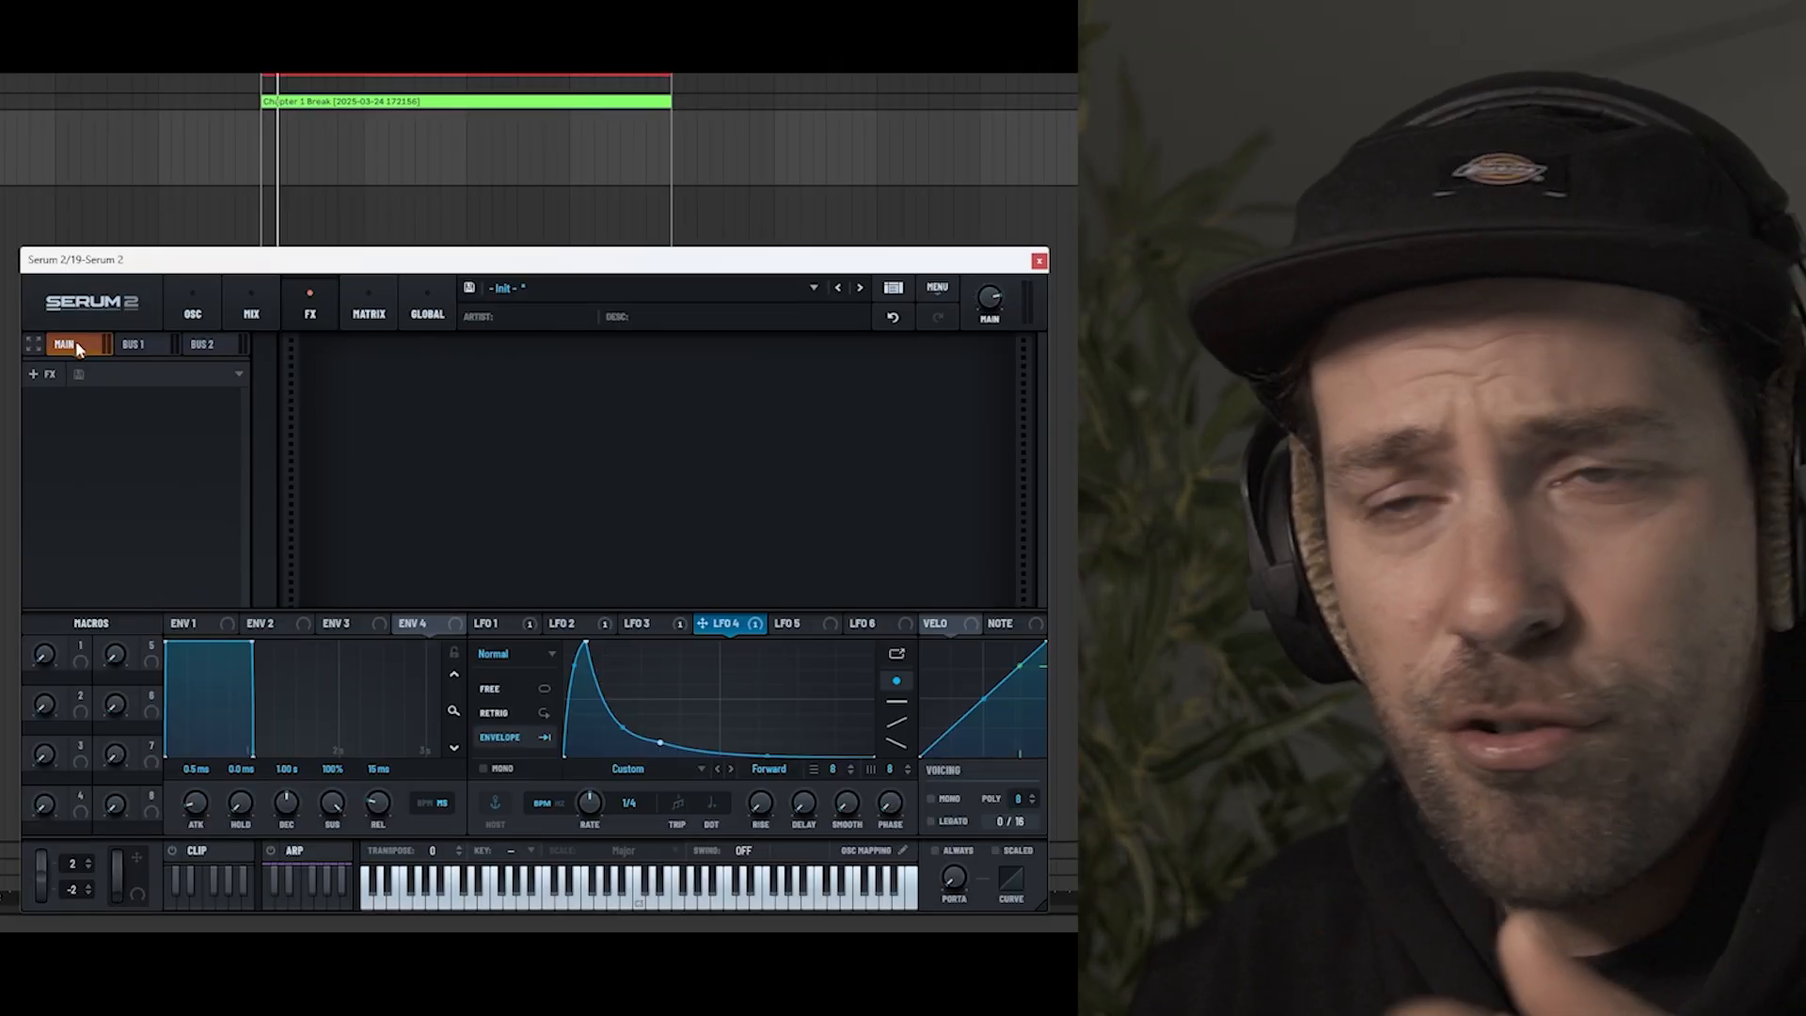
pyautogui.click(48, 374)
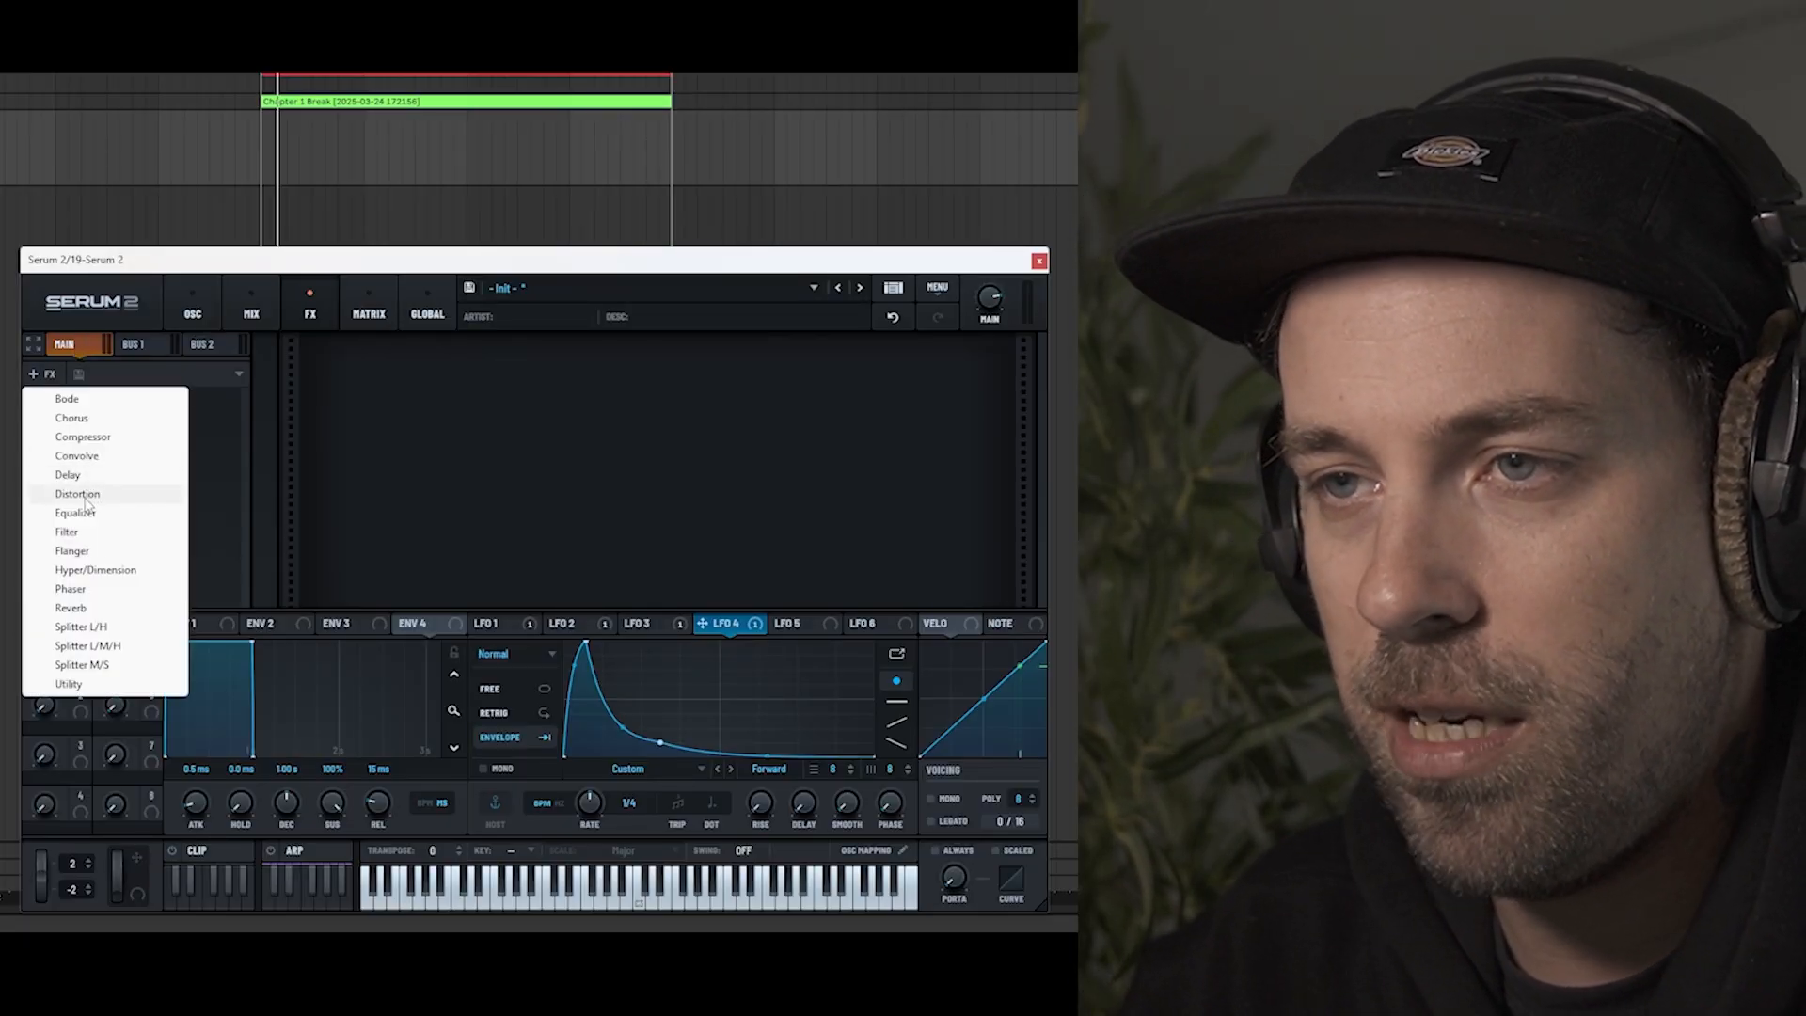
pyautogui.click(77, 494)
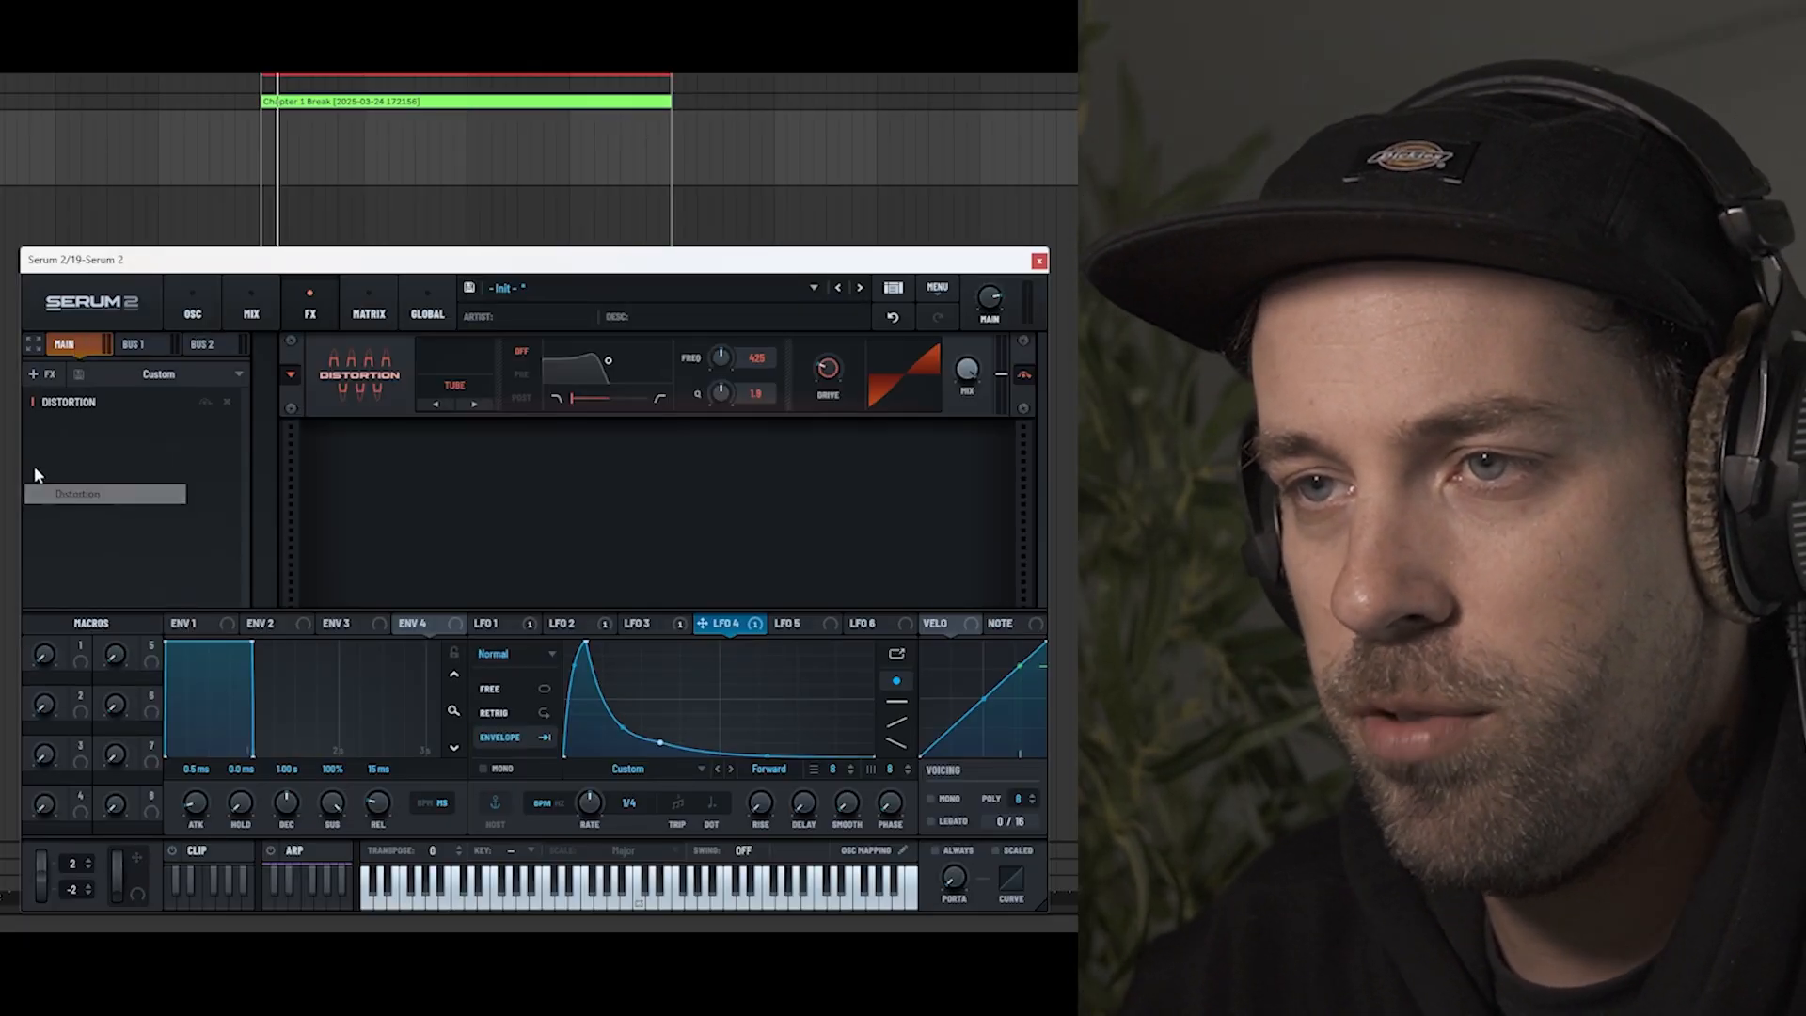
pyautogui.click(464, 403)
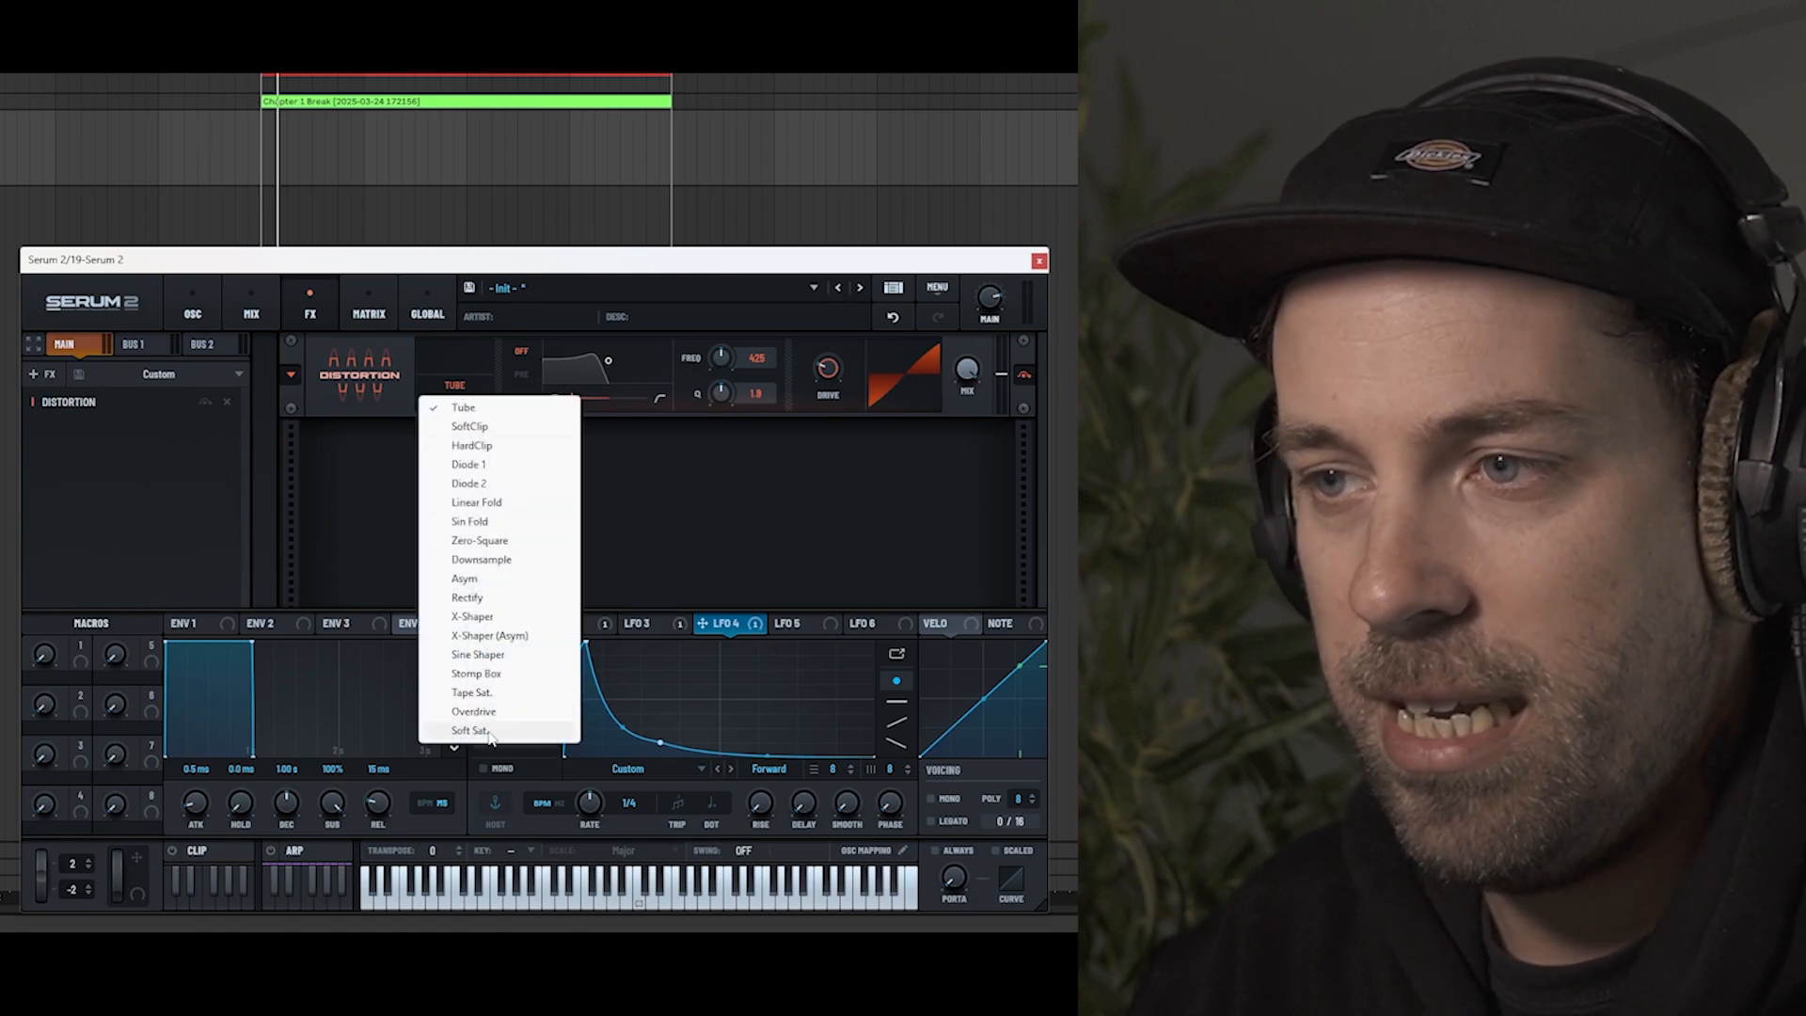
pyautogui.click(471, 692)
pyautogui.moveTo(827, 342); pyautogui.dragTo(826, 270)
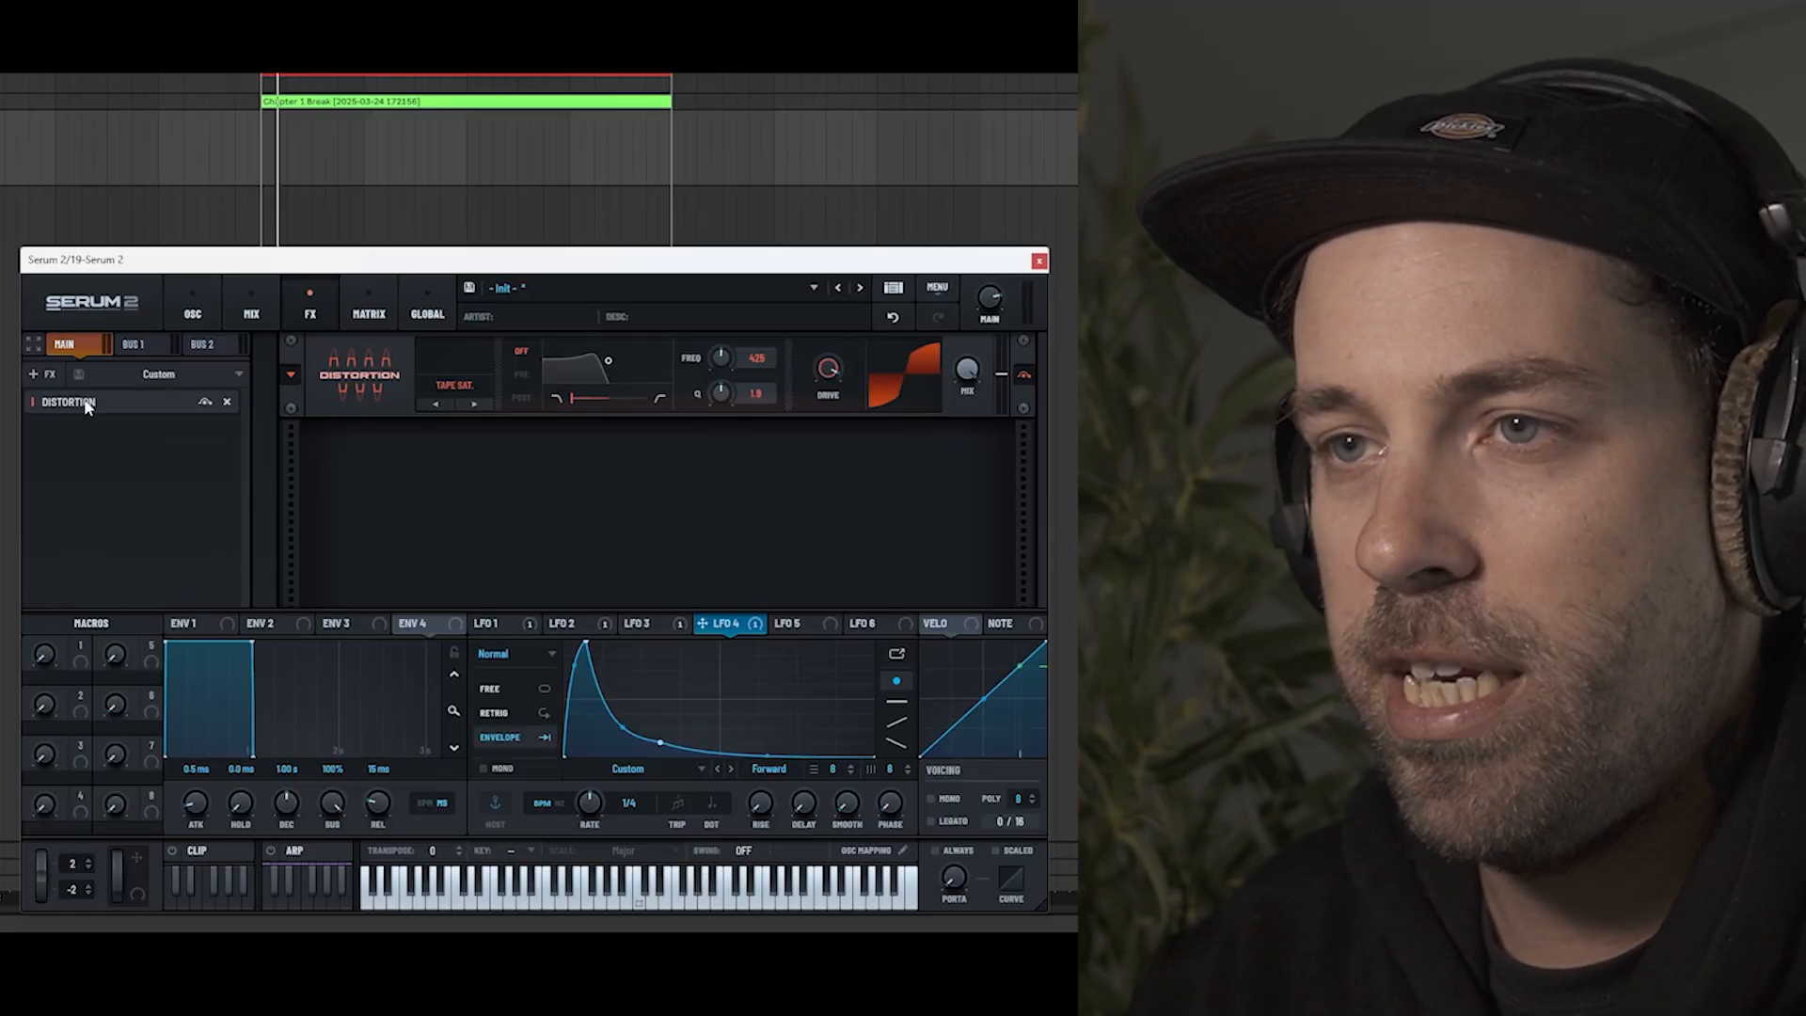
# Add an Equalizer after the distortion and set its low cut to frequency 203 and Q 43.
pyautogui.click(37, 379)
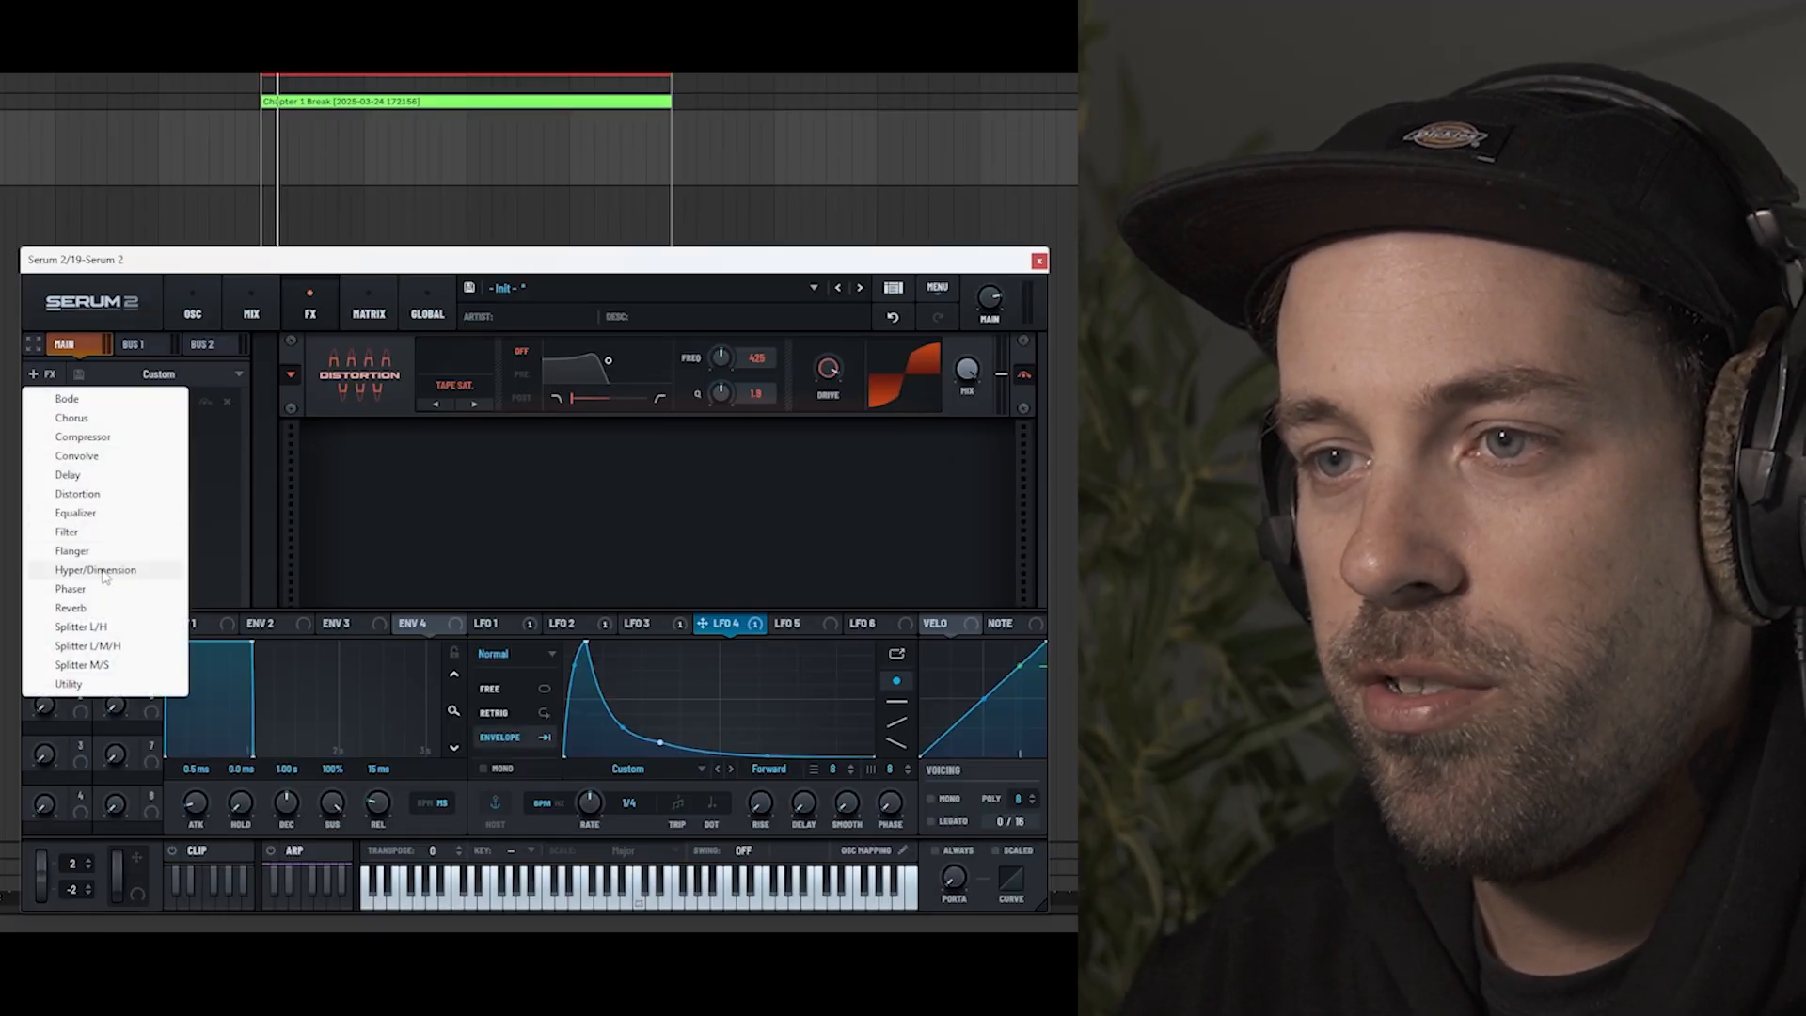
pyautogui.click(75, 513)
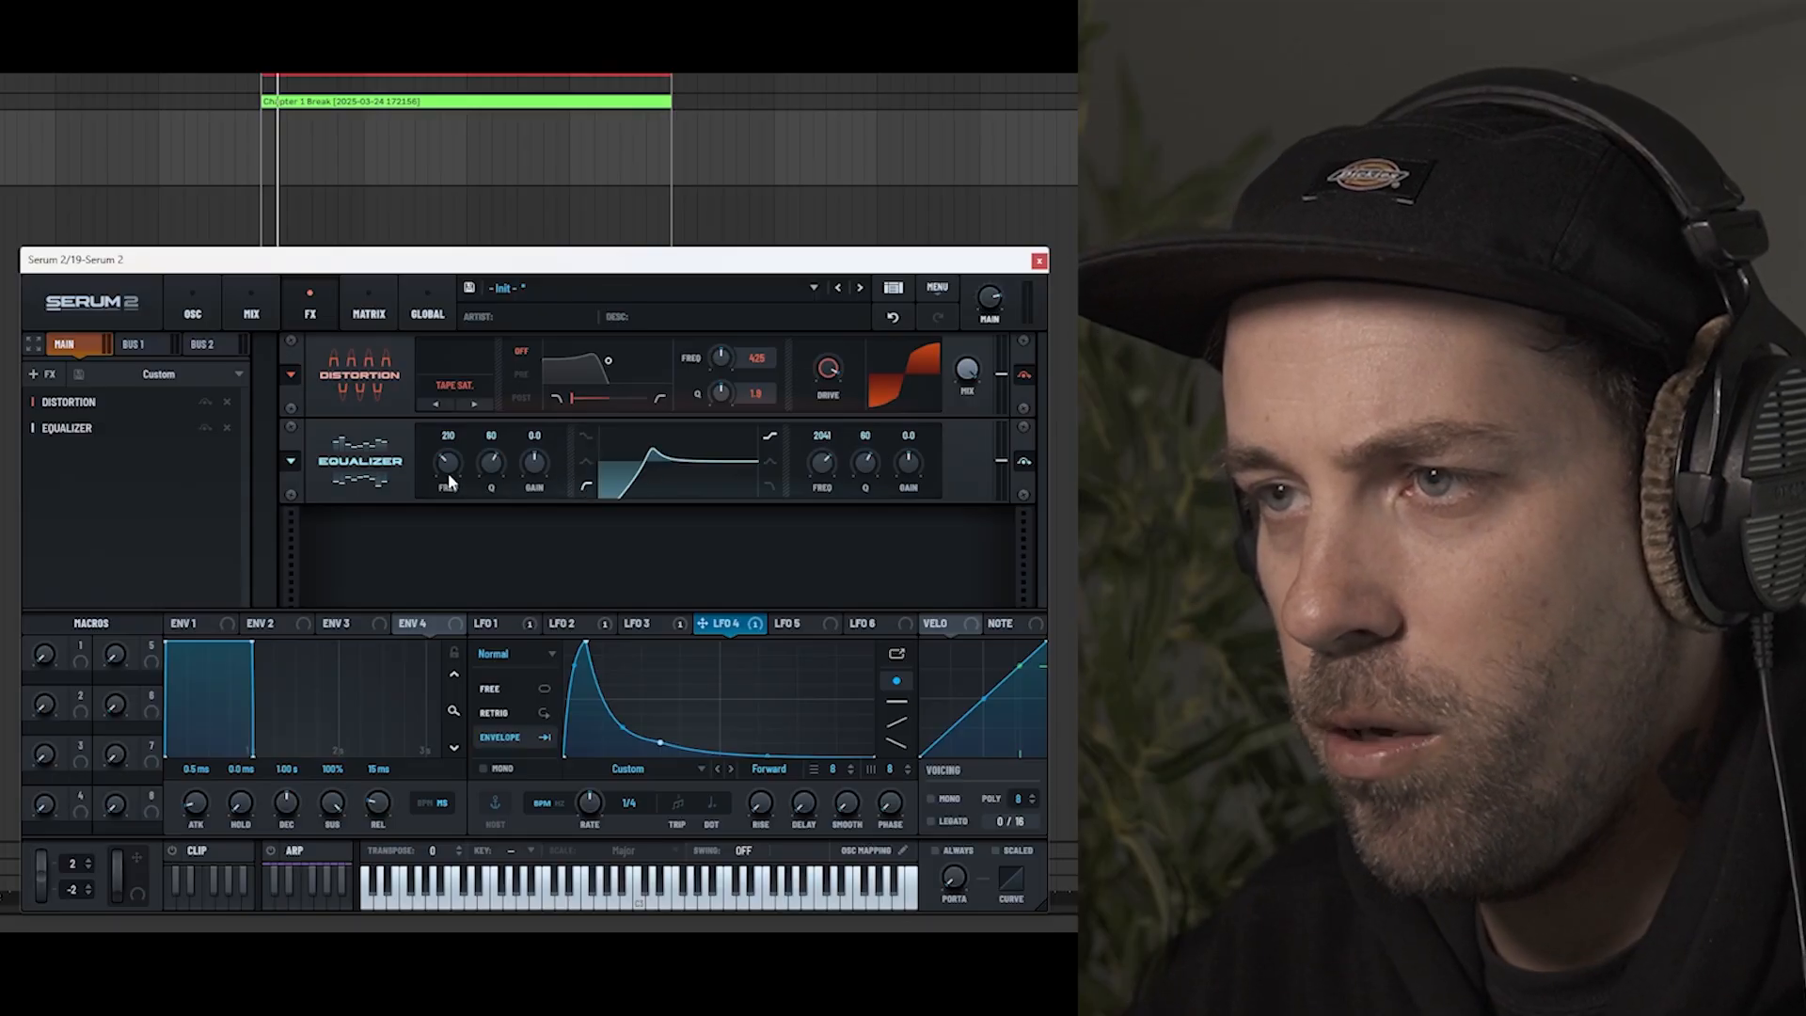
pyautogui.moveTo(491, 464); pyautogui.dragTo(493, 499)
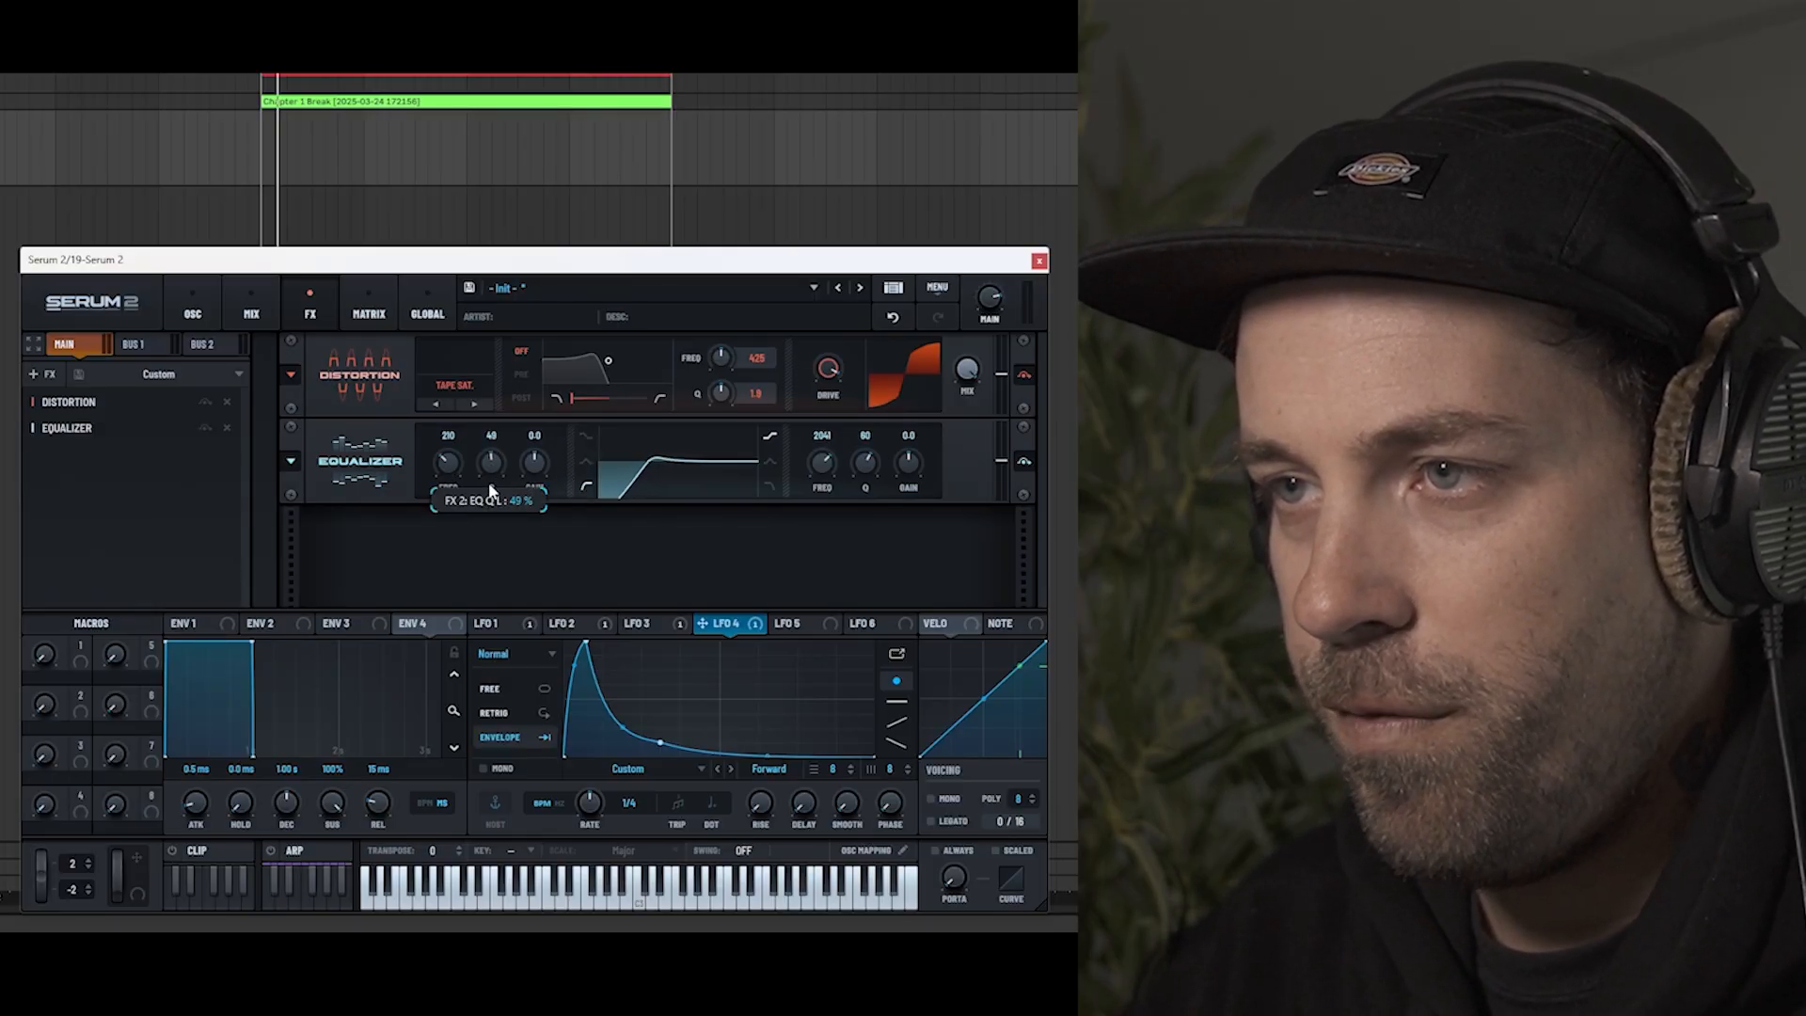
pyautogui.moveTo(448, 465); pyautogui.dragTo(489, 478)
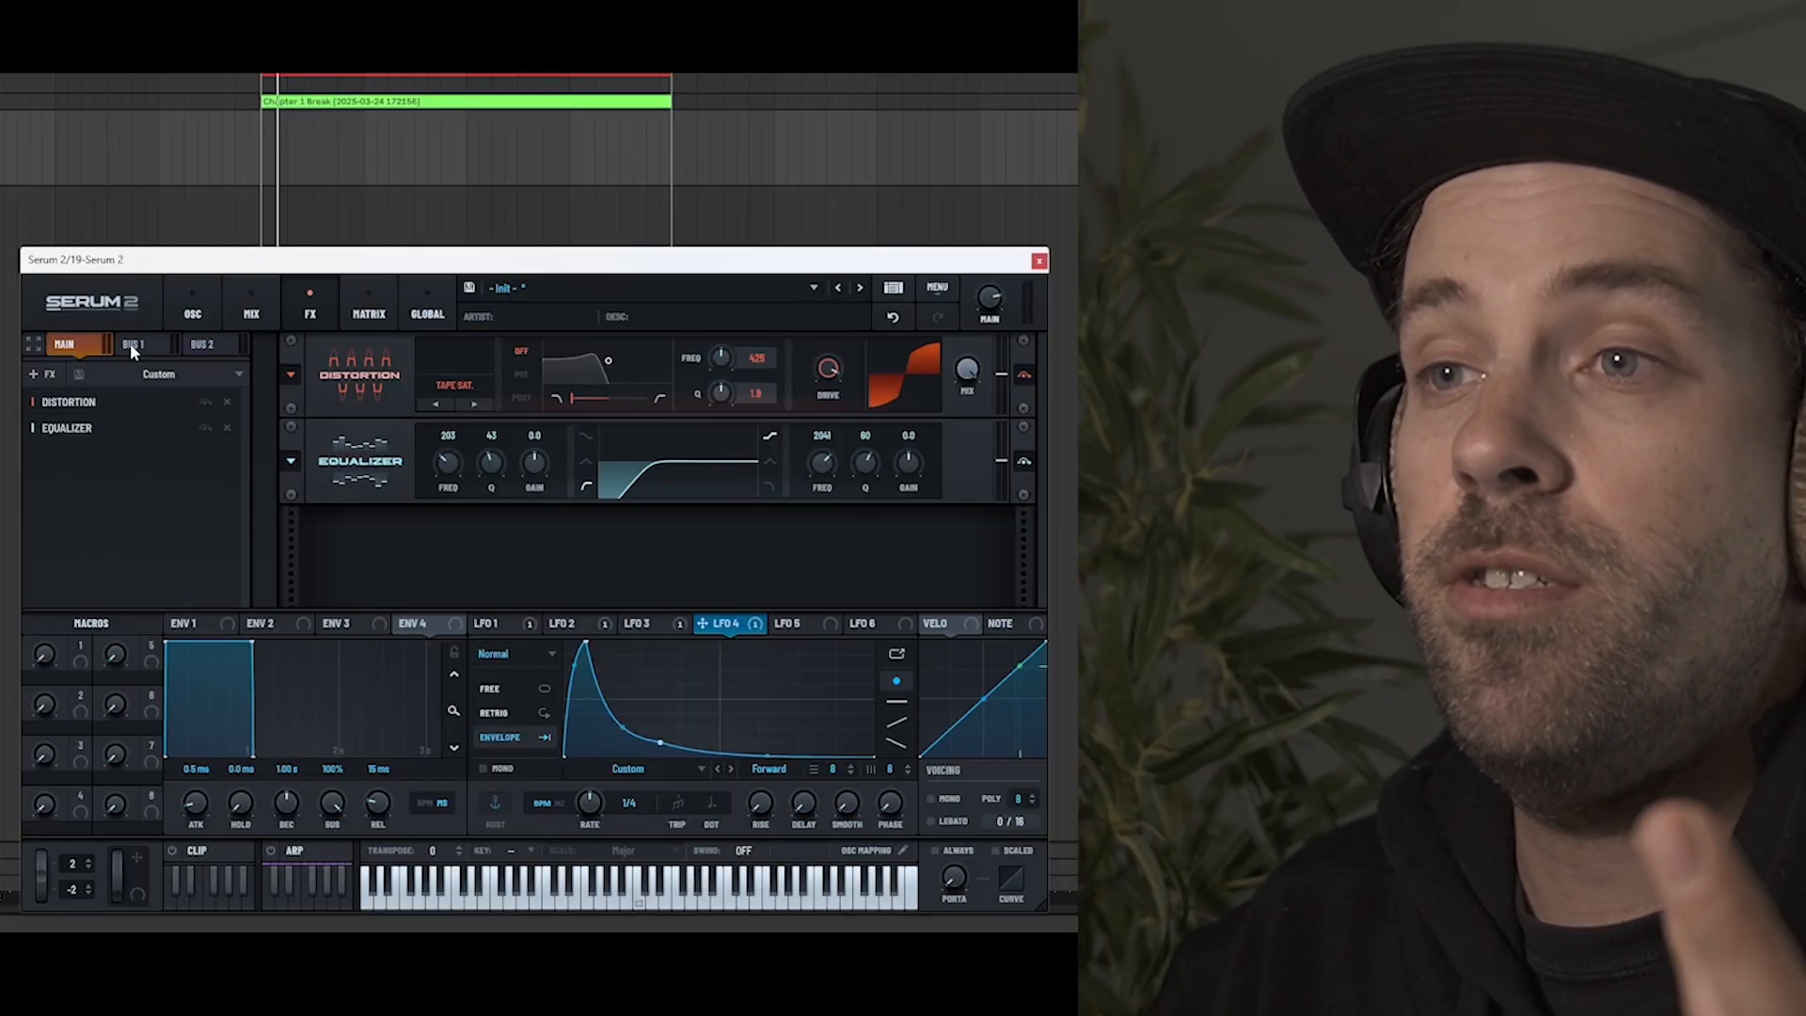
# Add a Convolve effect to the Bus 1 effects chain.
pyautogui.click(132, 349)
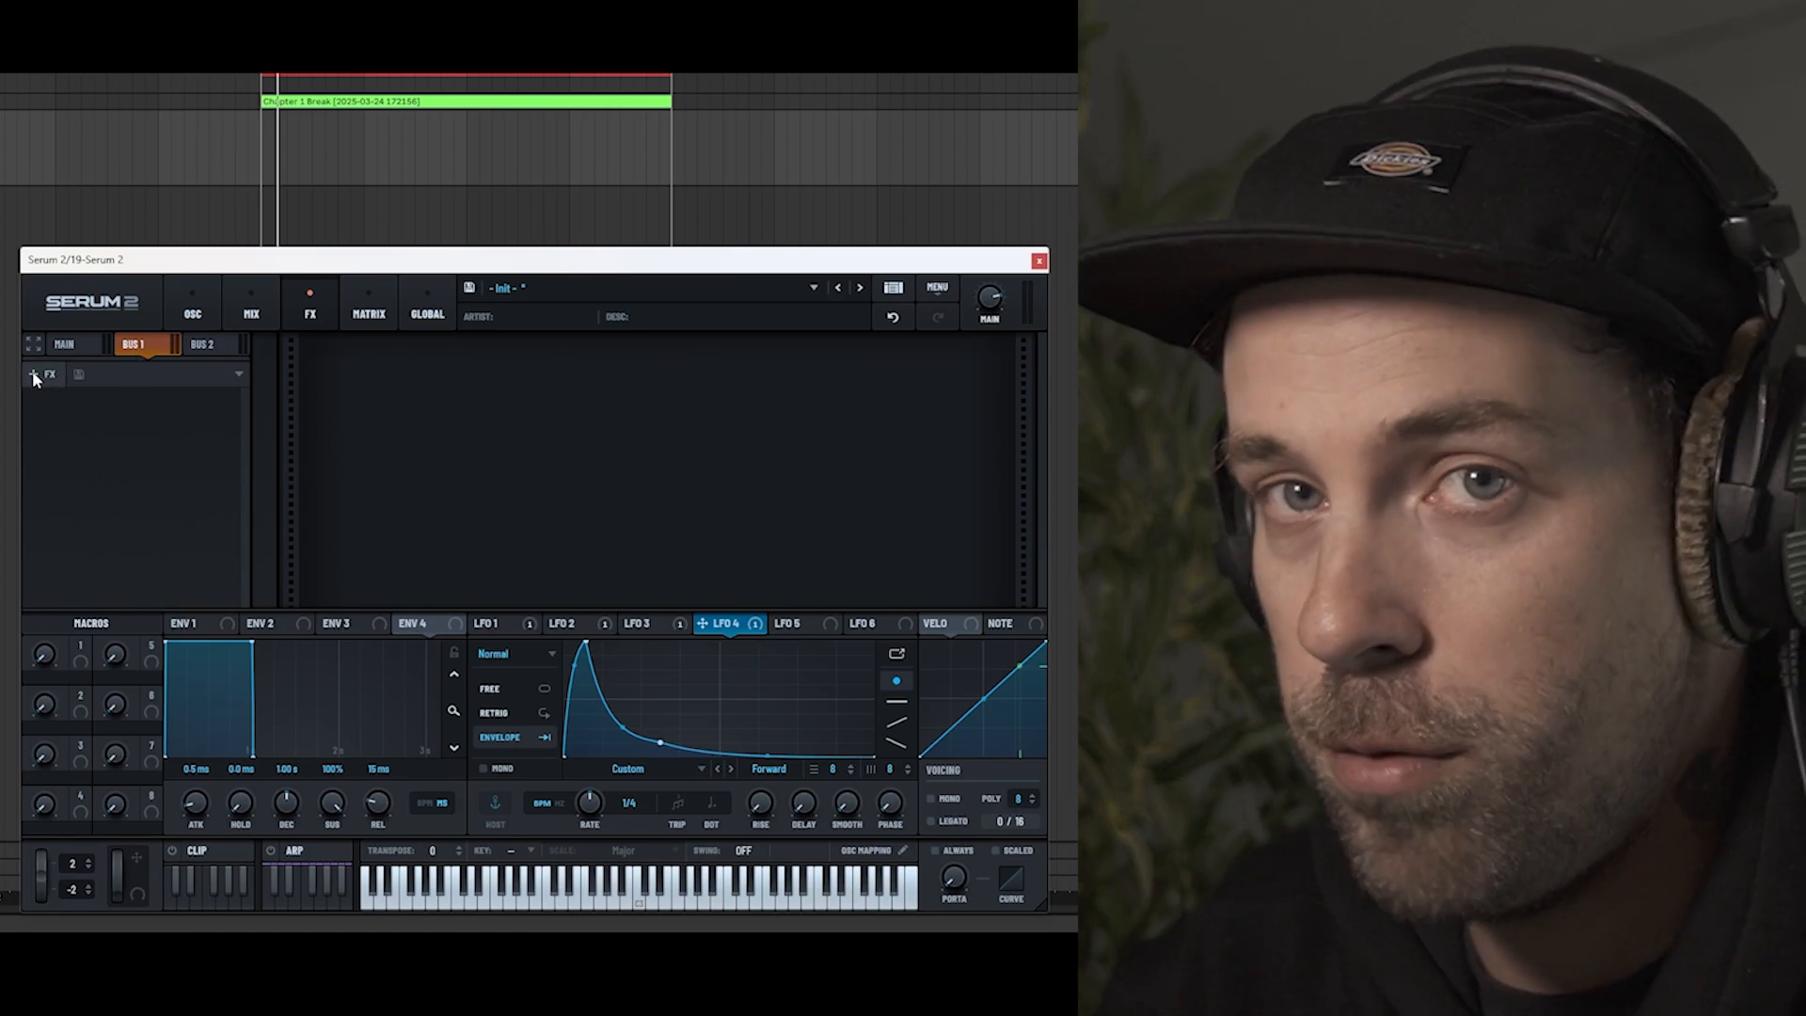
pyautogui.click(33, 376)
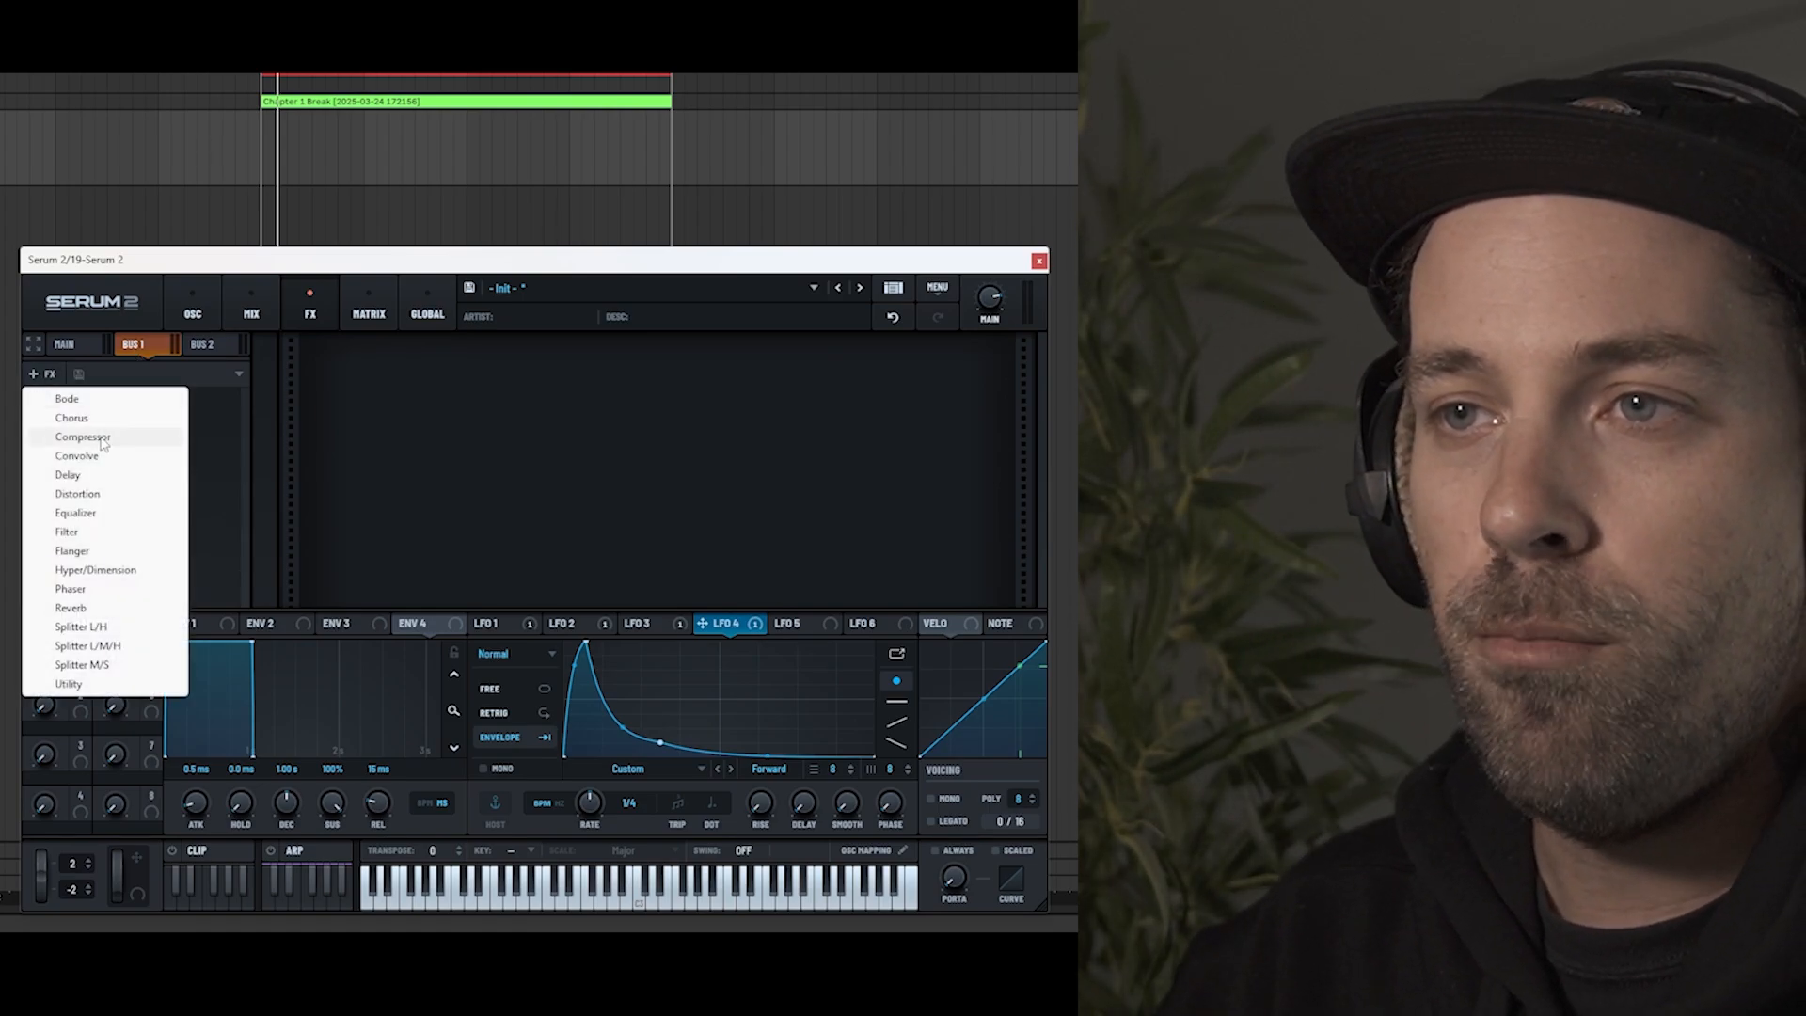
pyautogui.click(212, 410)
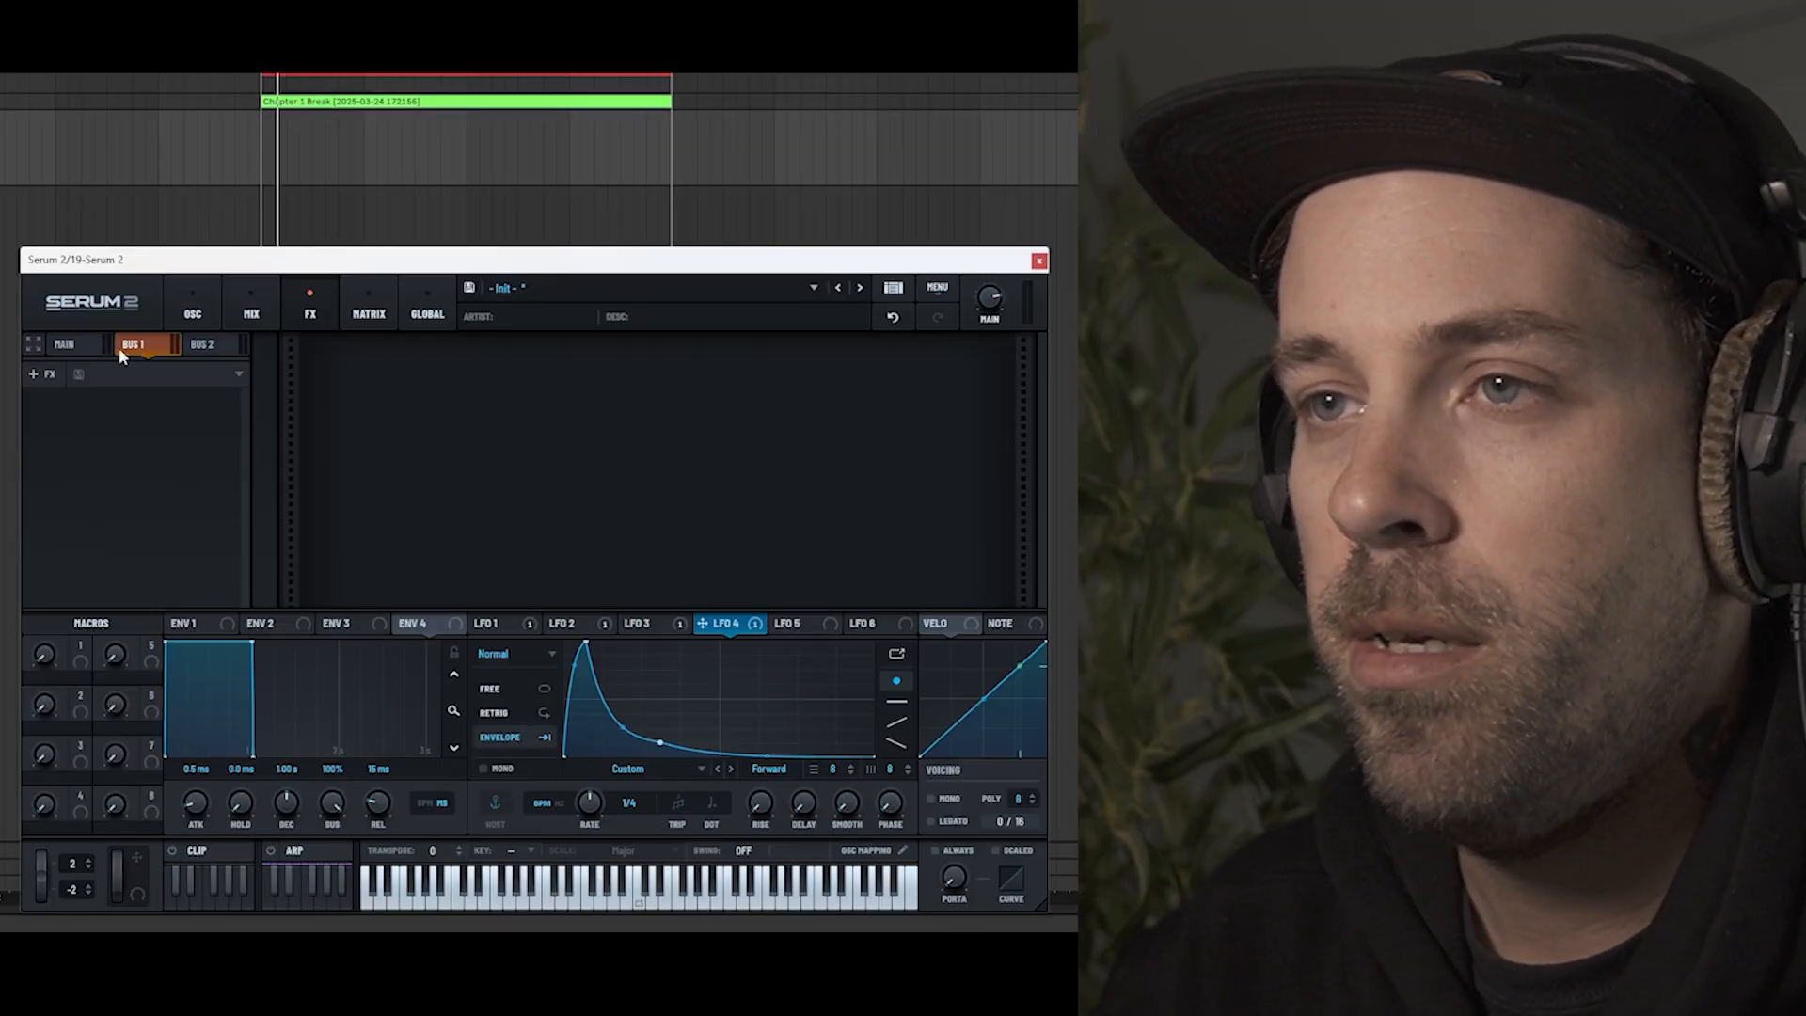
pyautogui.click(53, 375)
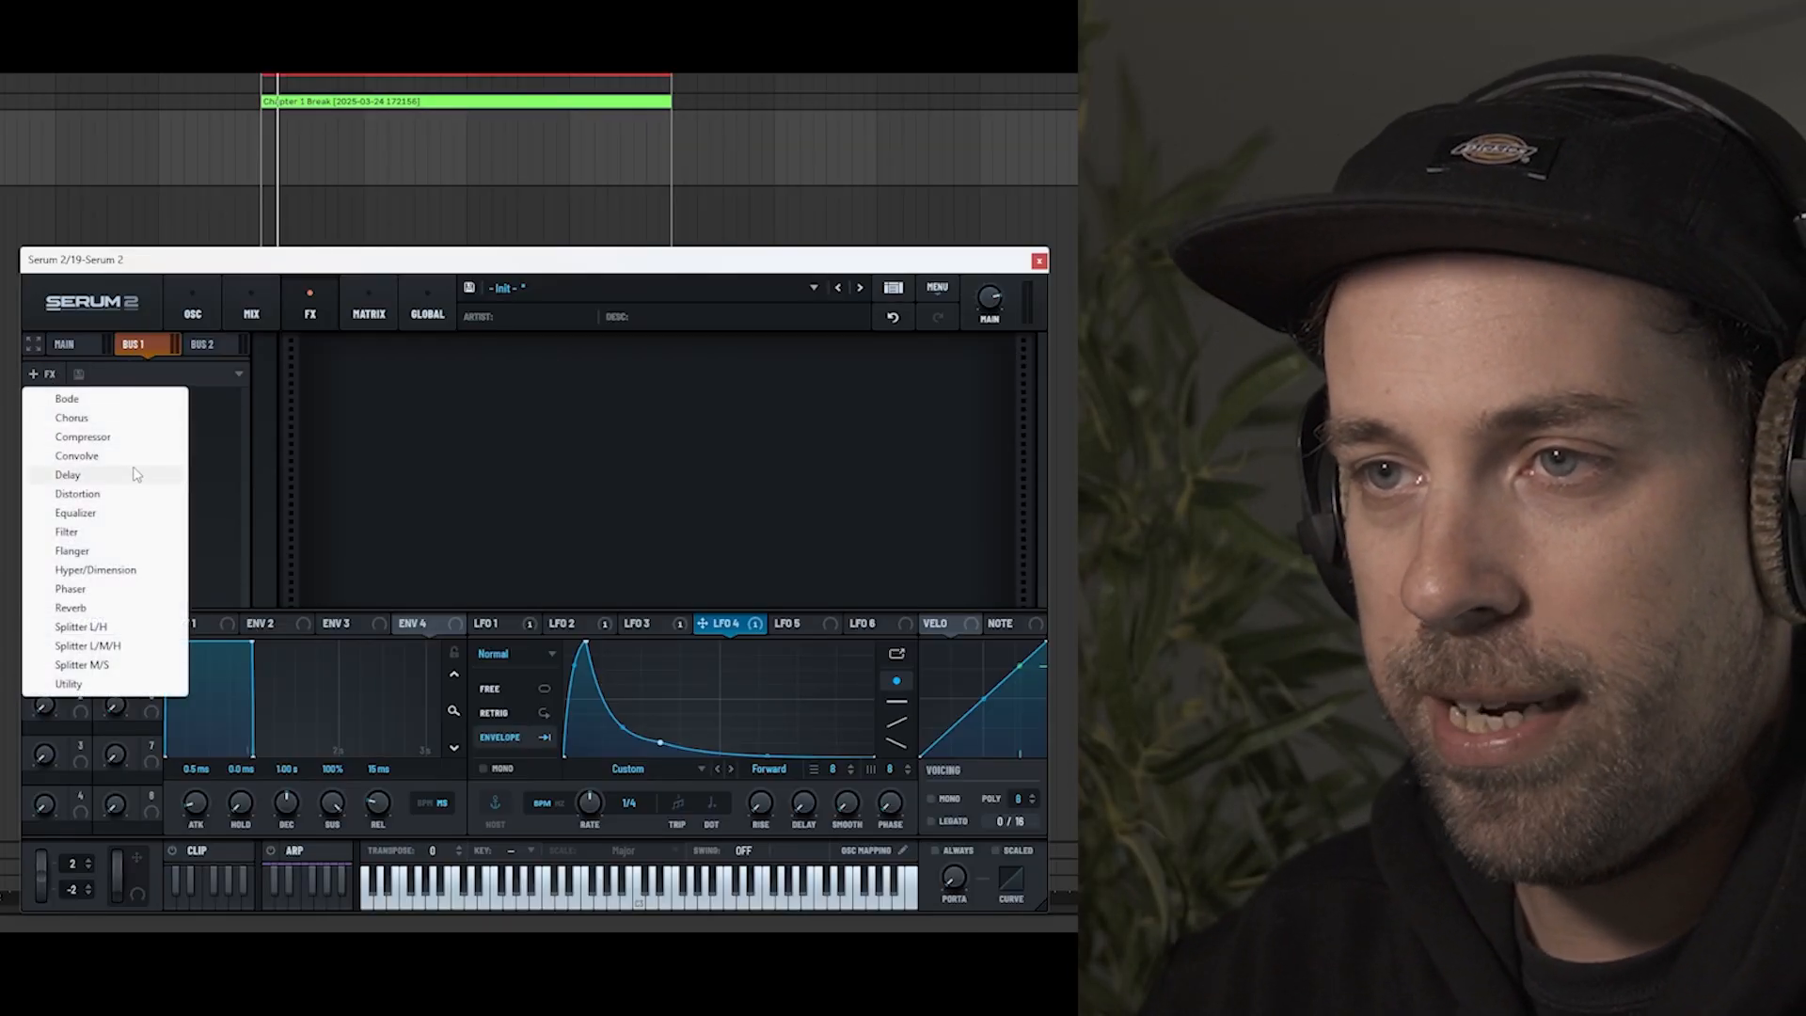
pyautogui.click(120, 457)
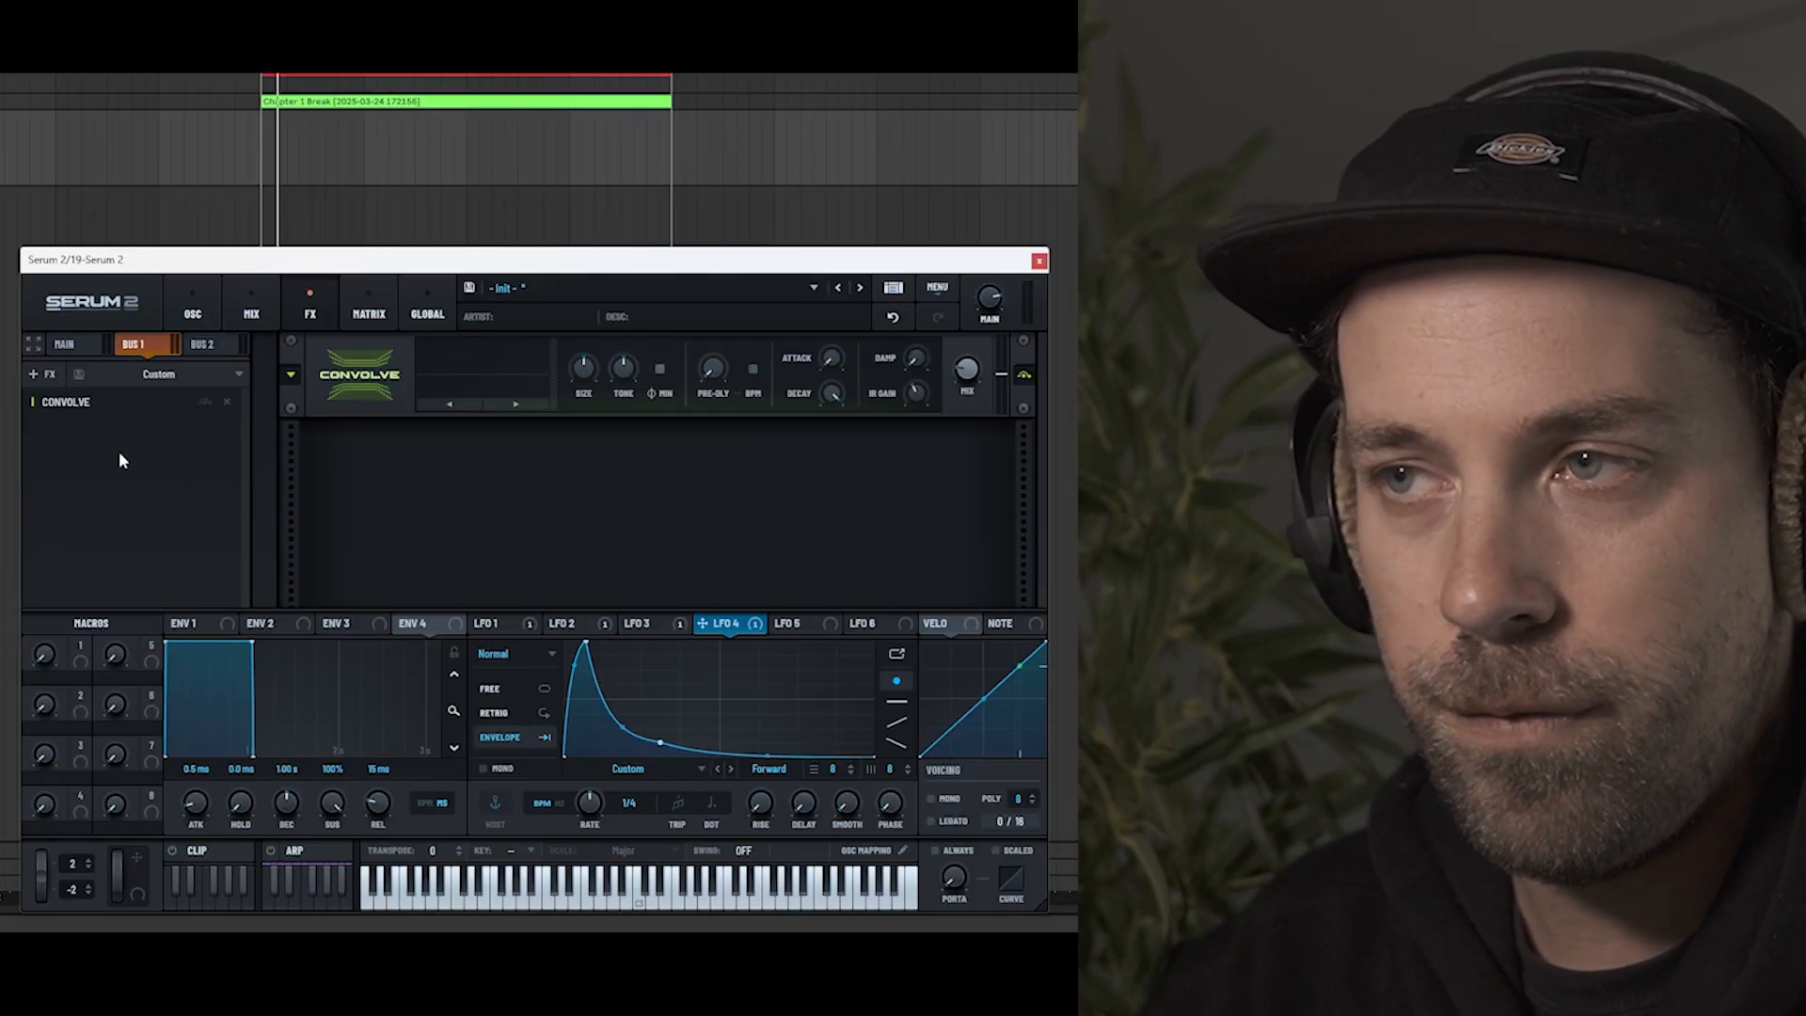
# Load the factory short impulse response L90 Plate - Drum - Short Plate into Convolve.
pyautogui.click(479, 374)
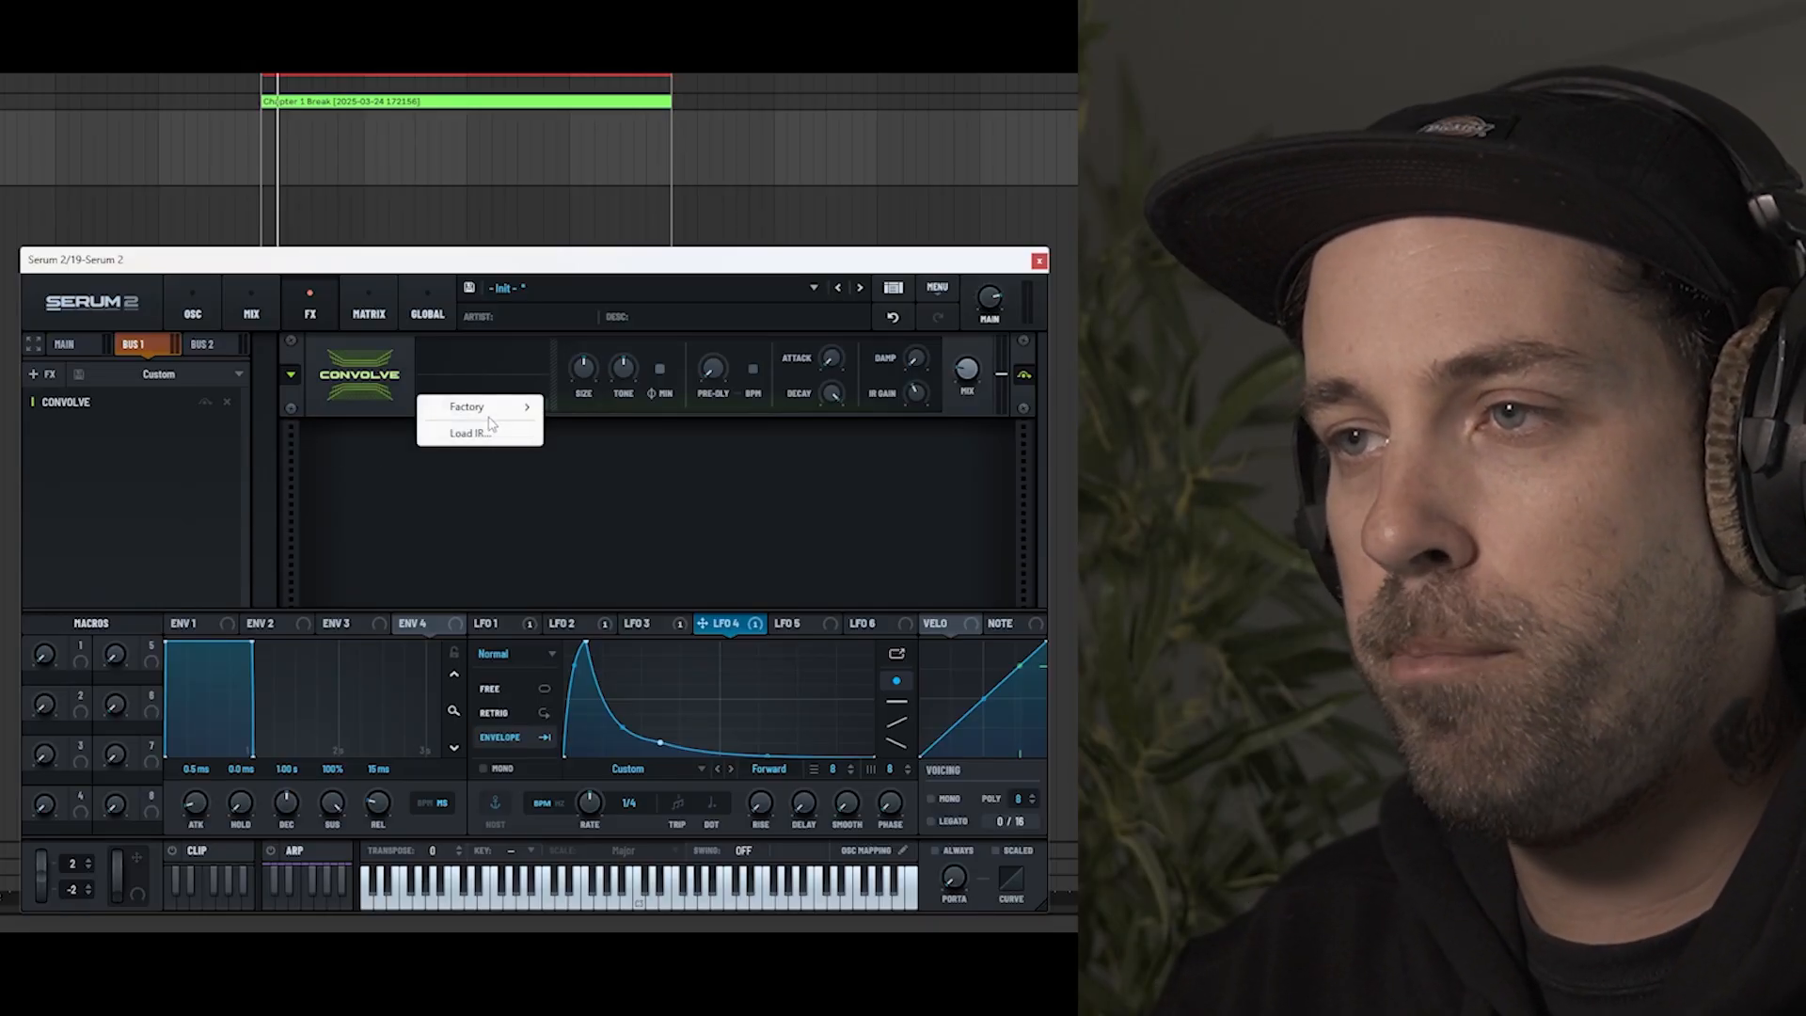
pyautogui.moveTo(496, 414)
pyautogui.moveTo(612, 416)
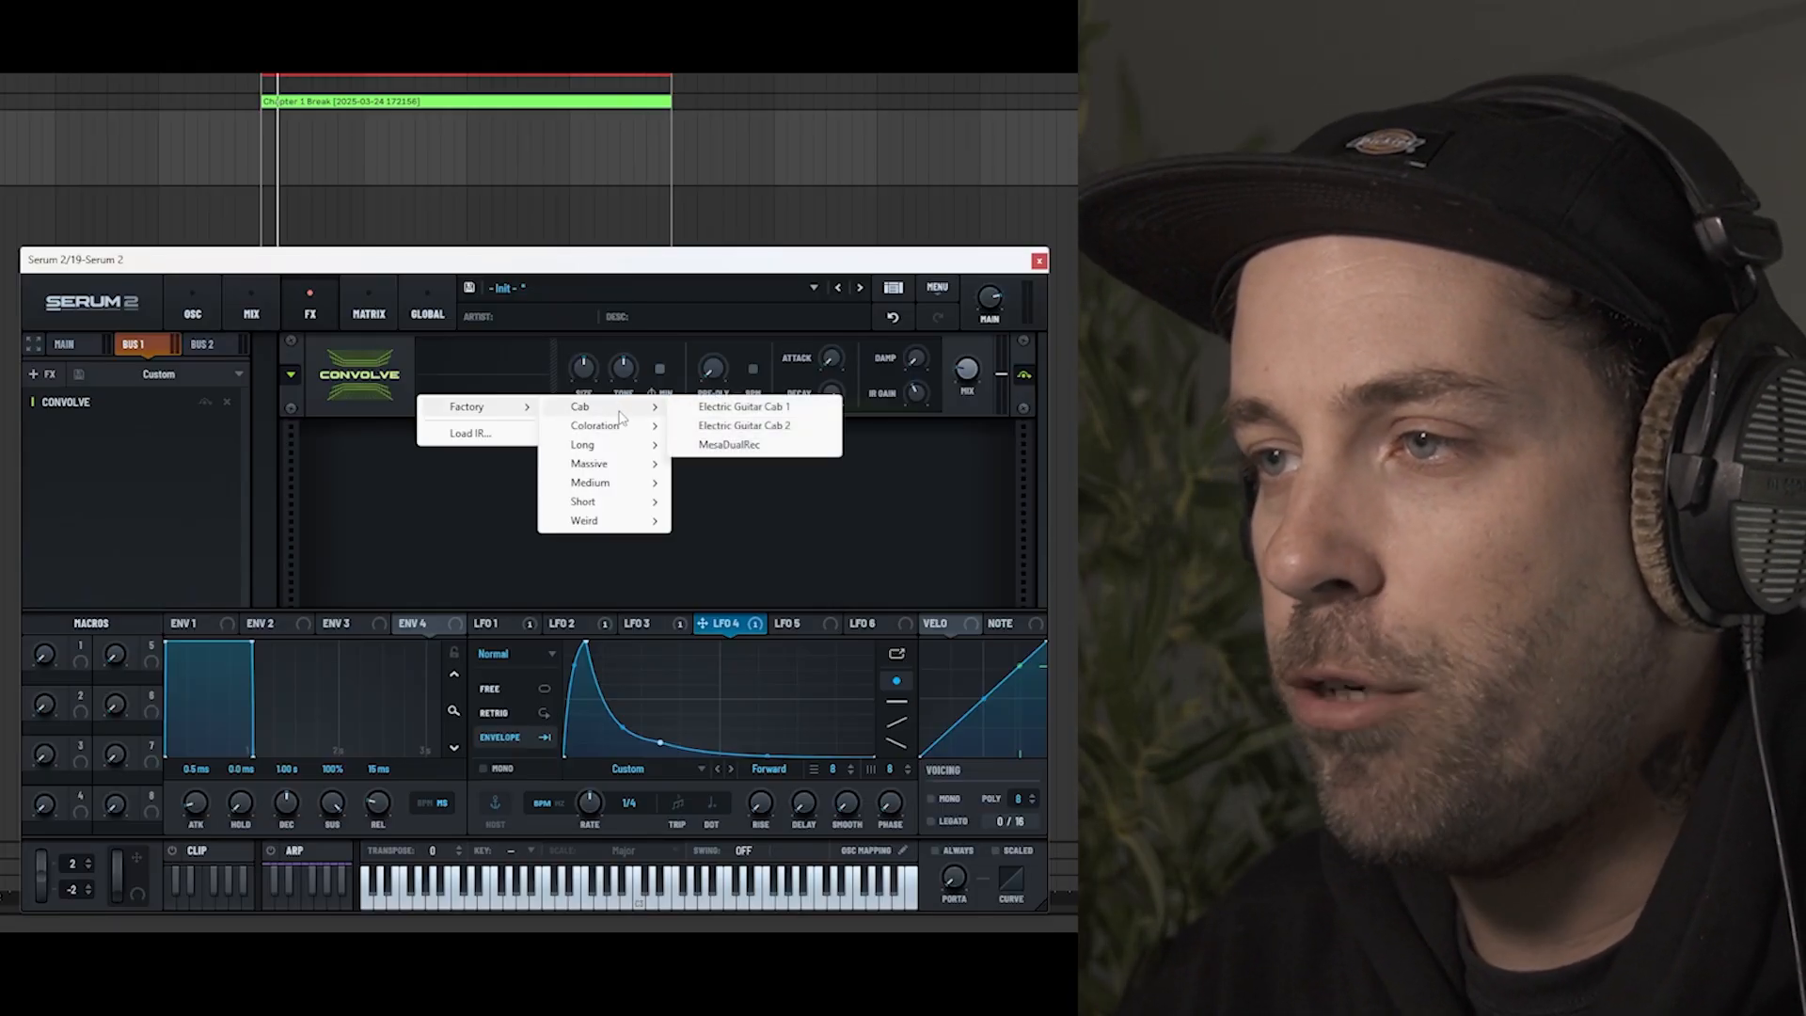
pyautogui.moveTo(626, 485)
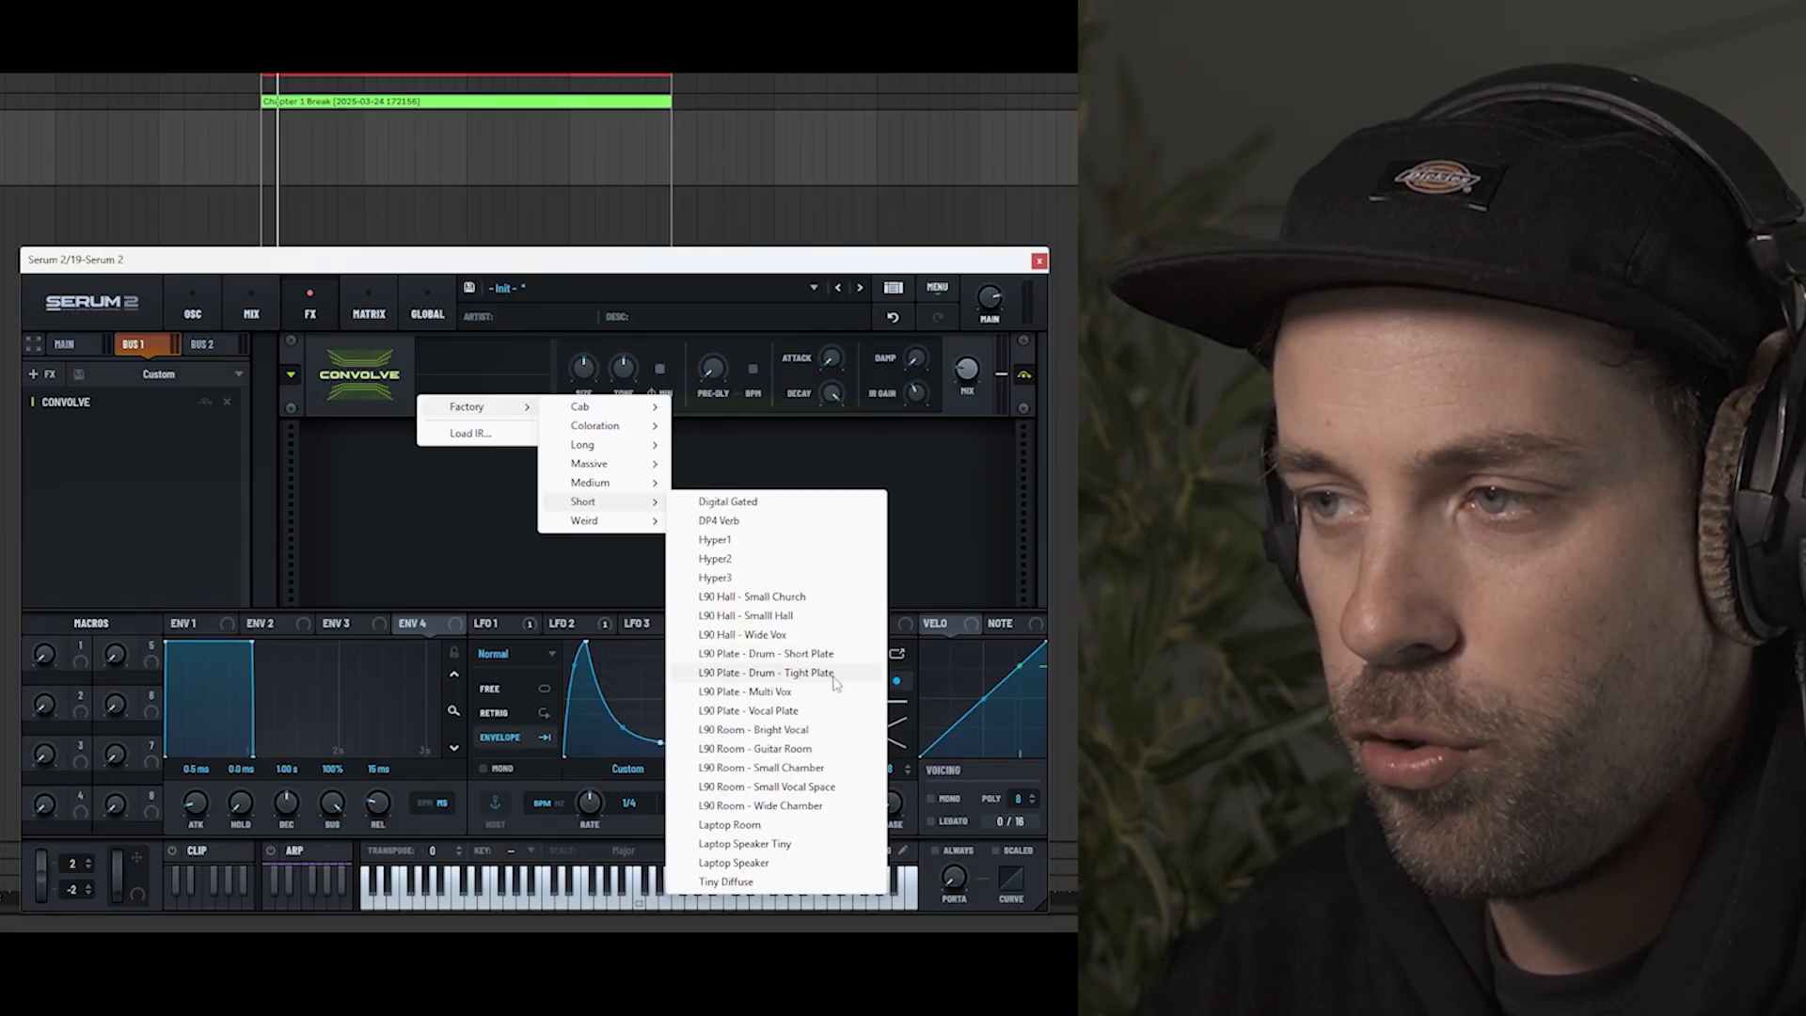
pyautogui.click(785, 657)
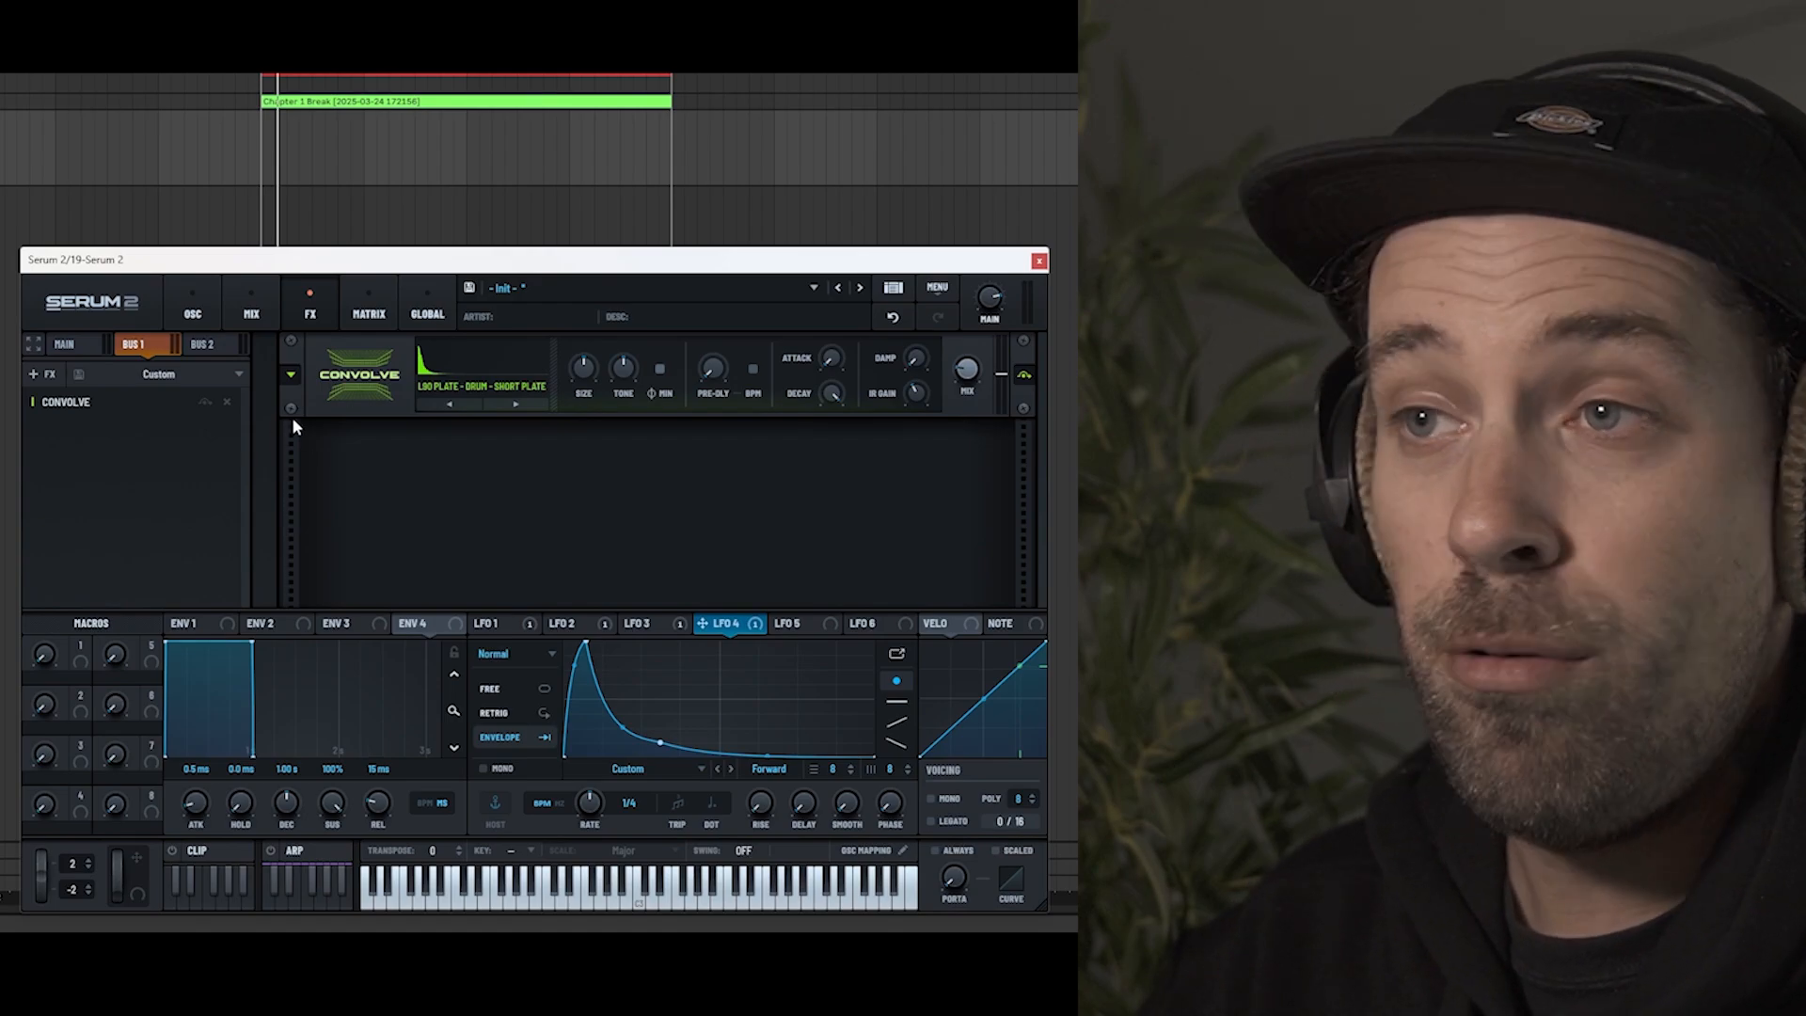
# Send the noise oscillator to Bus 1 in the mixer and adjust the Convolve wet mix.
pyautogui.click(250, 314)
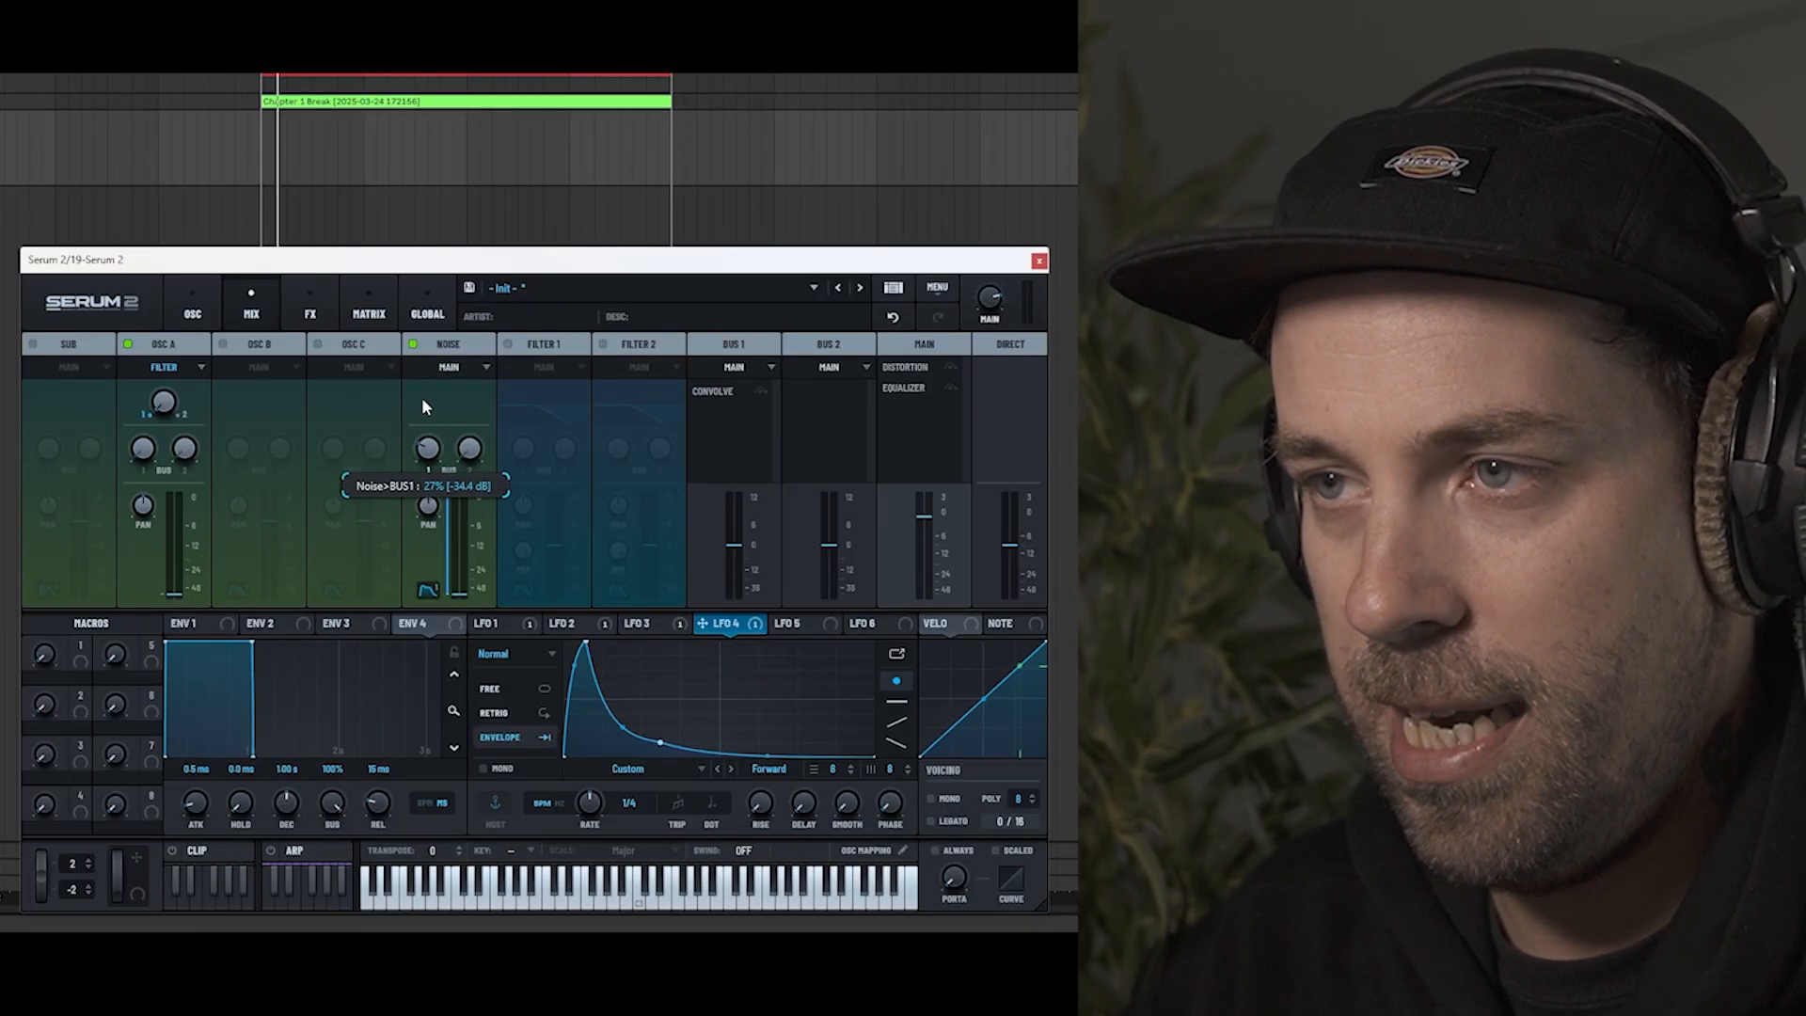
pyautogui.moveTo(424, 352); pyautogui.dragTo(428, 314)
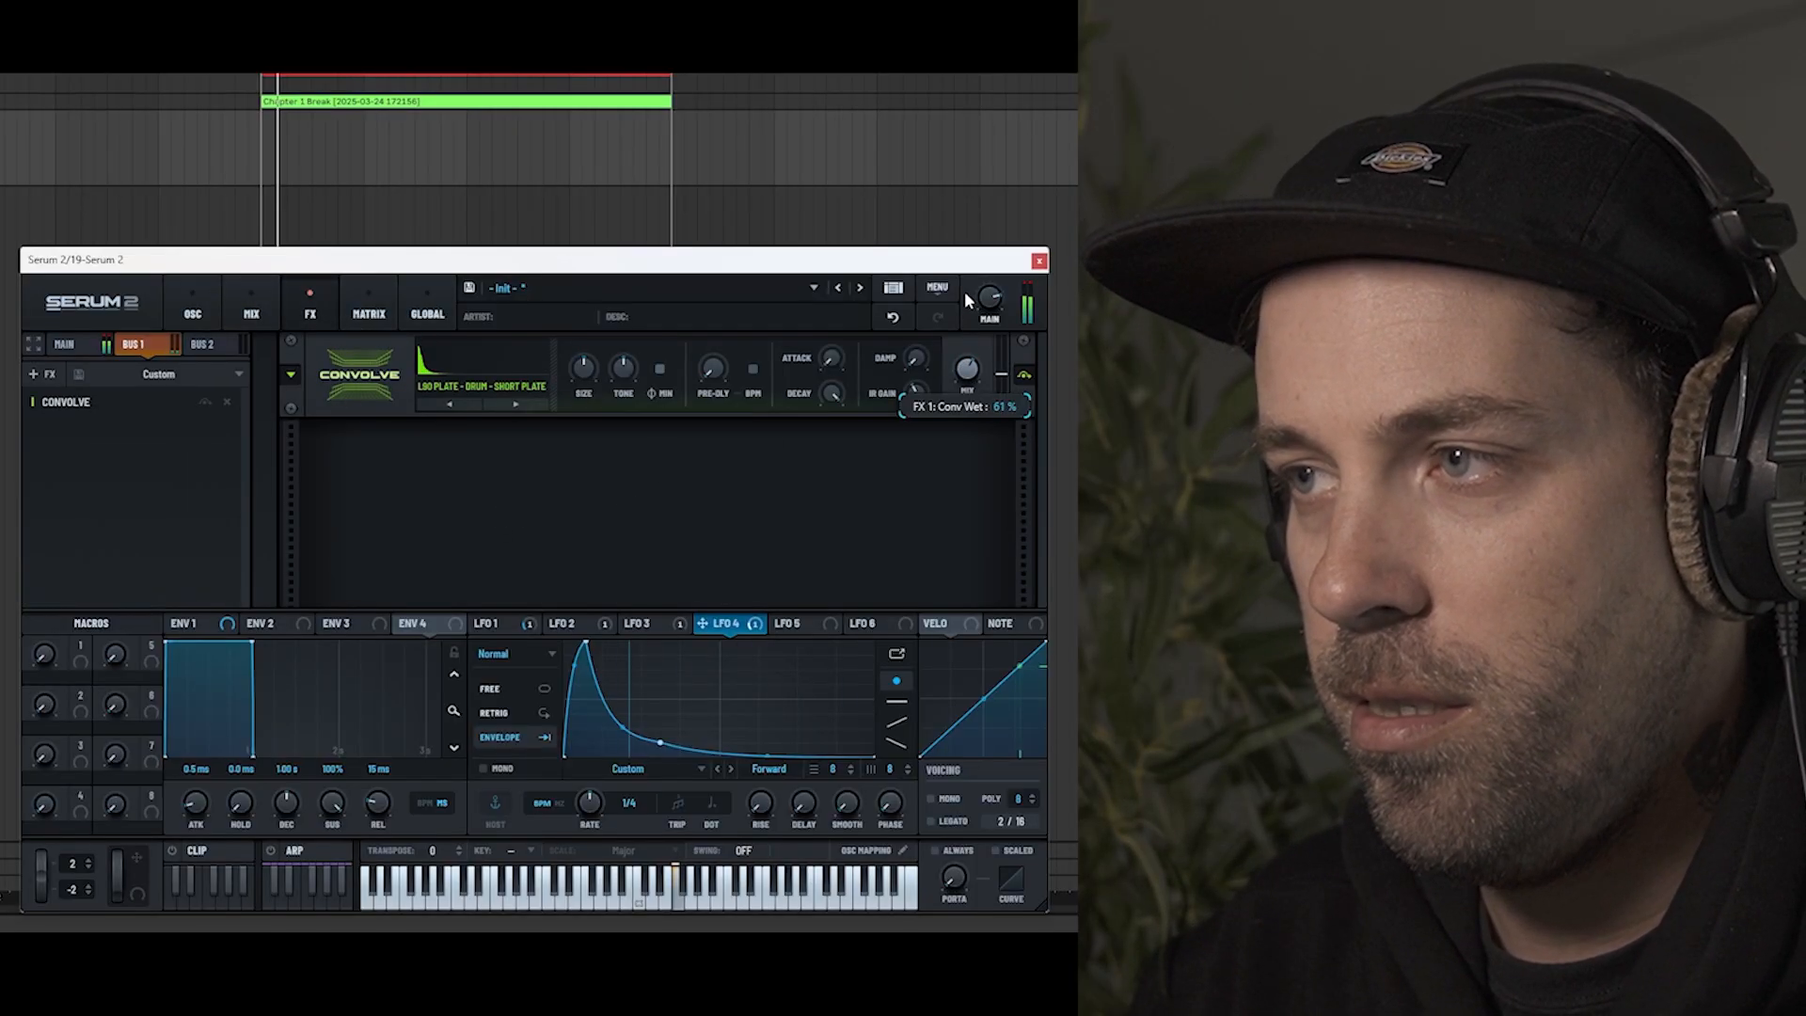
pyautogui.moveTo(966, 280)
pyautogui.mouseDown()
pyautogui.moveTo(965, 259)
pyautogui.moveTo(965, 307)
pyautogui.mouseUp()
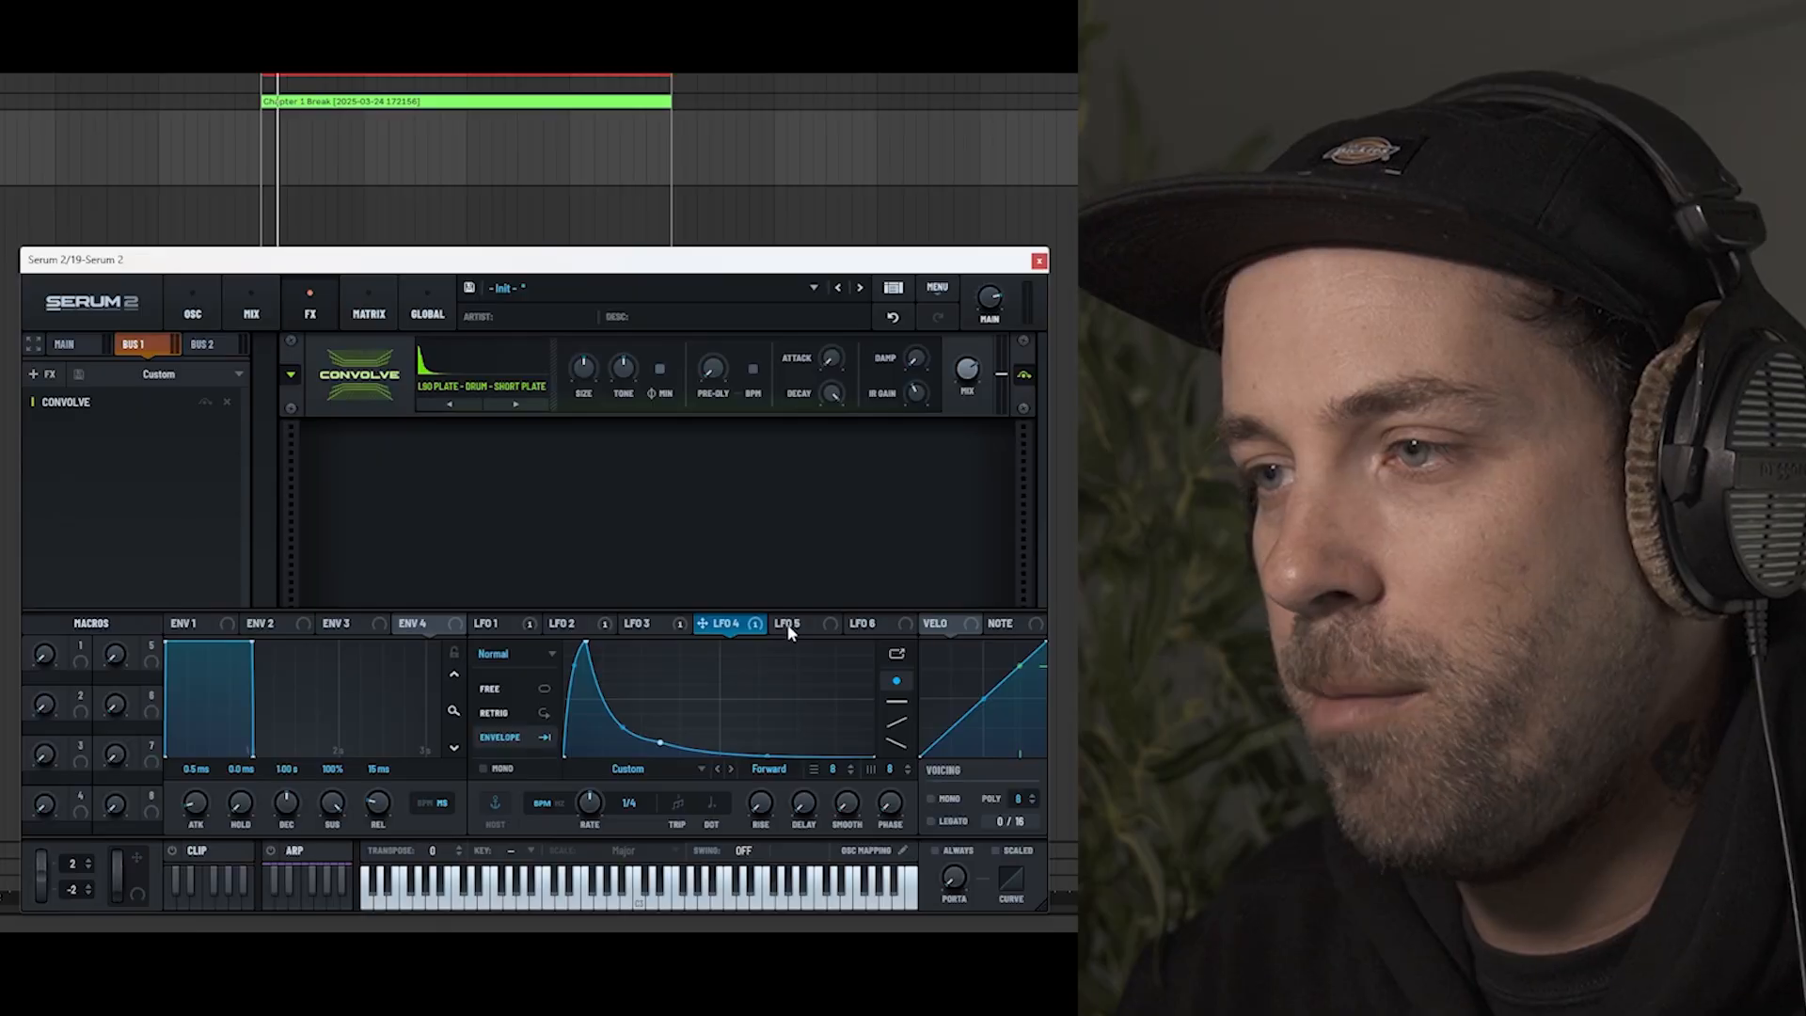
# Set LFO 5 to Envelope mode, move its peak close to the start and assign it to the Convolve mix.
pyautogui.click(789, 627)
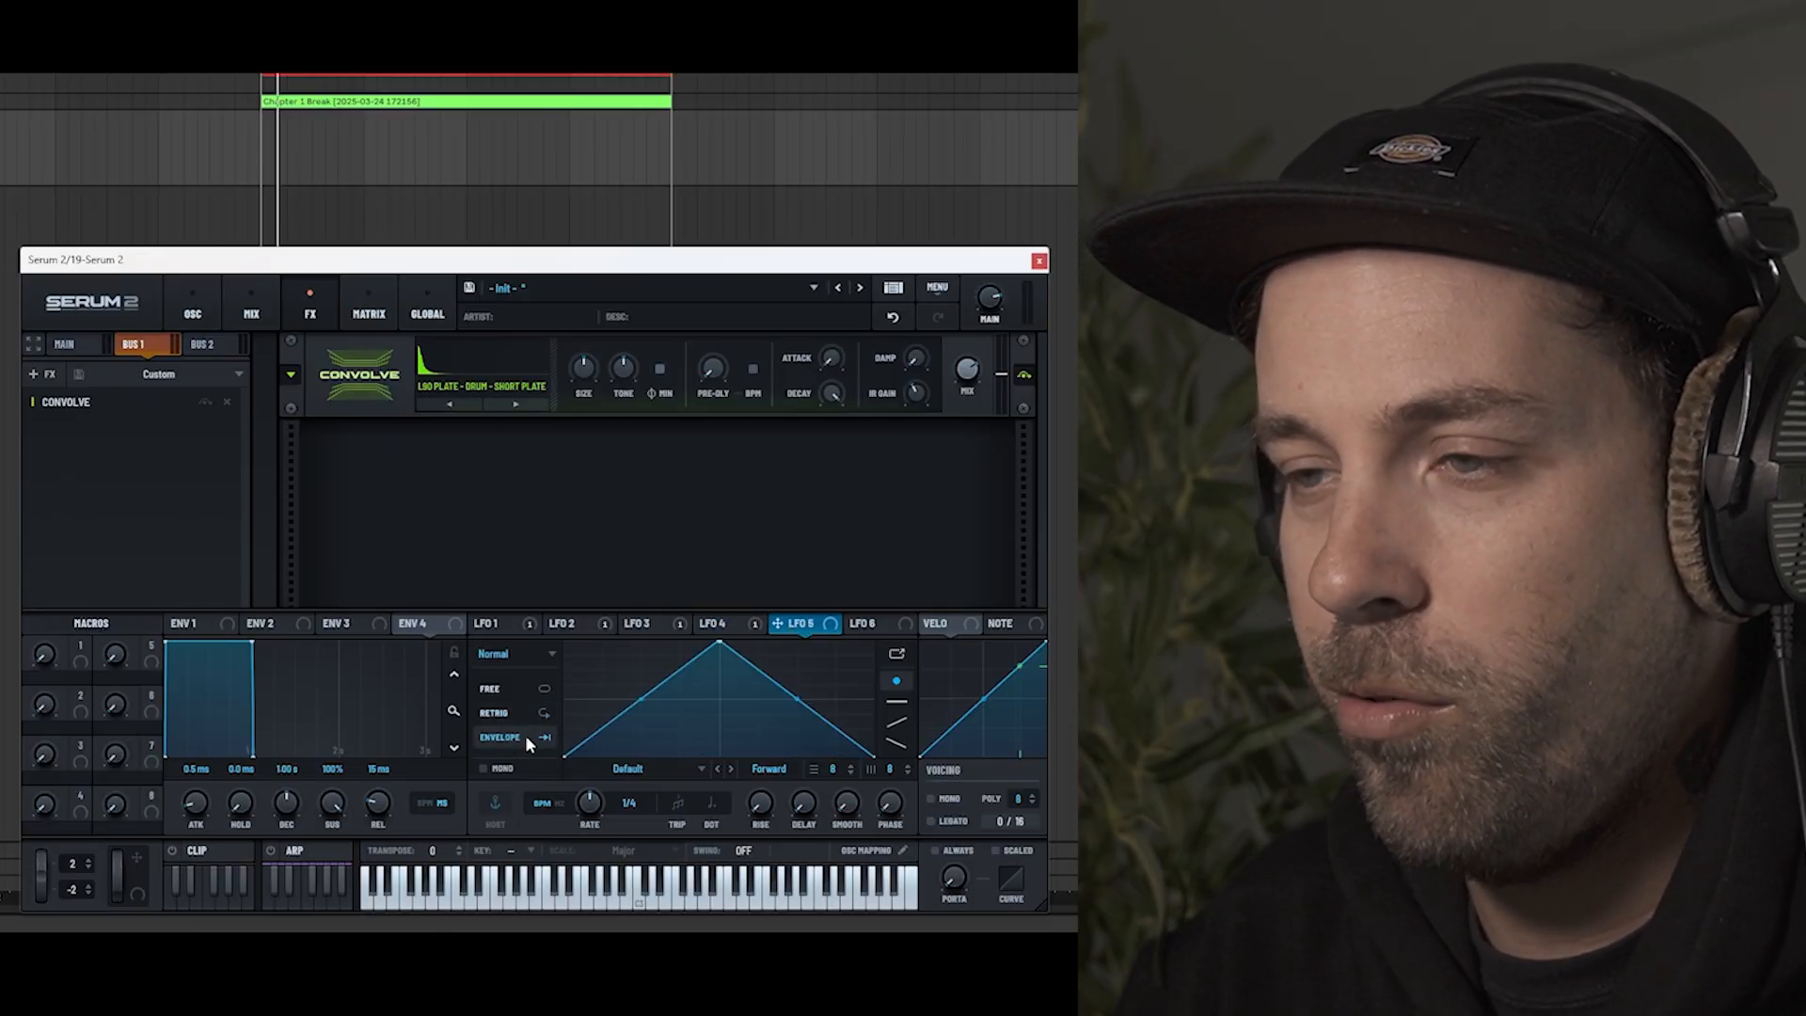
pyautogui.moveTo(719, 643); pyautogui.dragTo(594, 601)
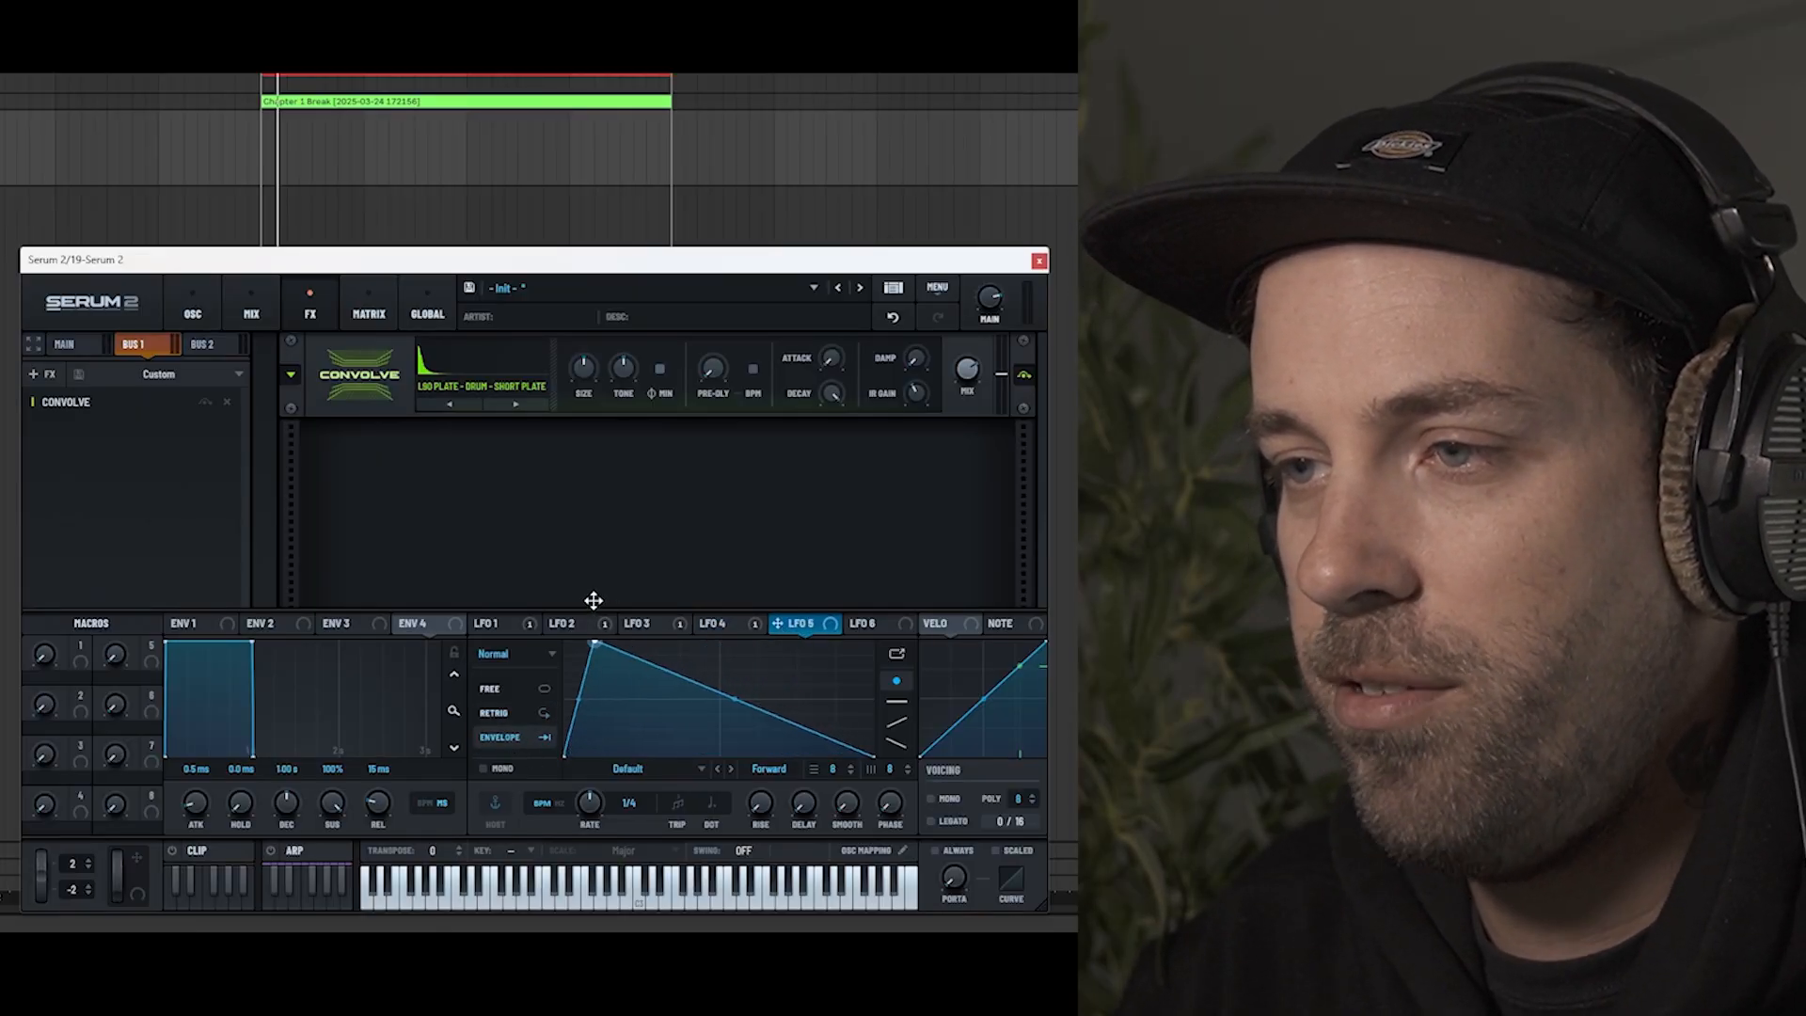
pyautogui.moveTo(816, 628); pyautogui.dragTo(946, 538)
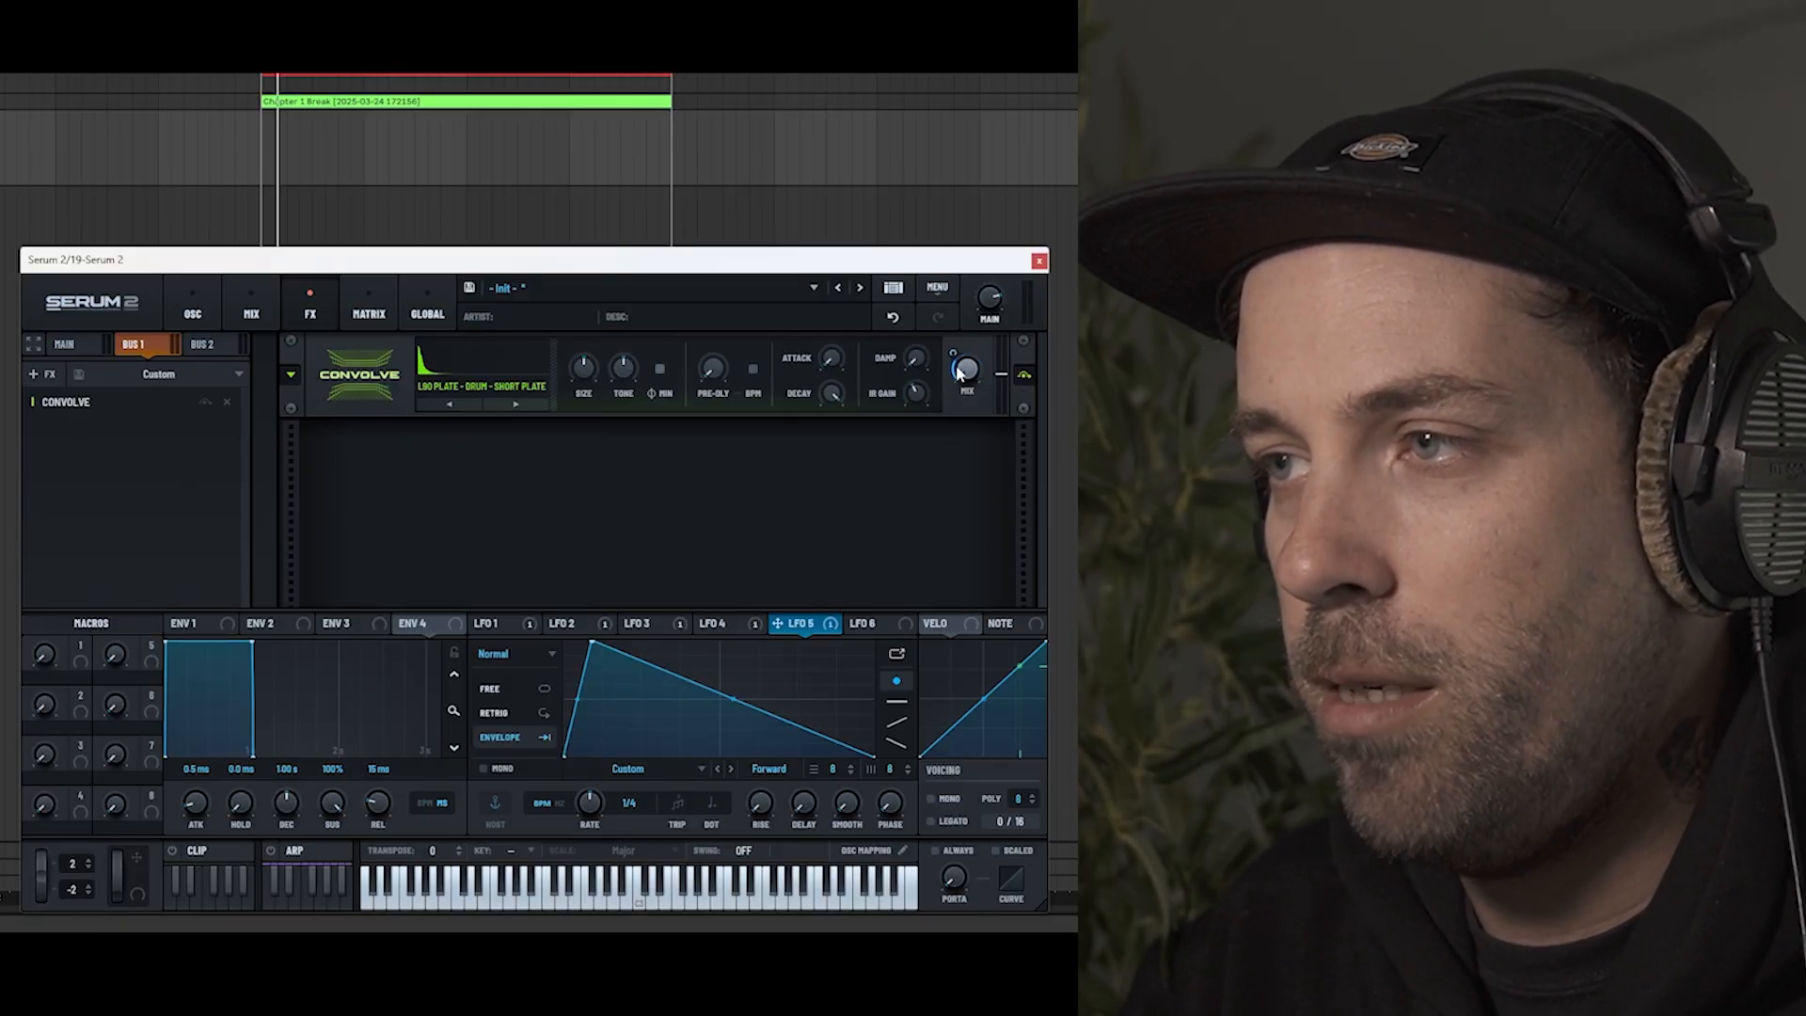
# Reshape LFO 5 into a curved decay starting at full level and adjust its modulation amount on the Convolve mix.
pyautogui.moveTo(661, 675); pyautogui.dragTo(684, 724)
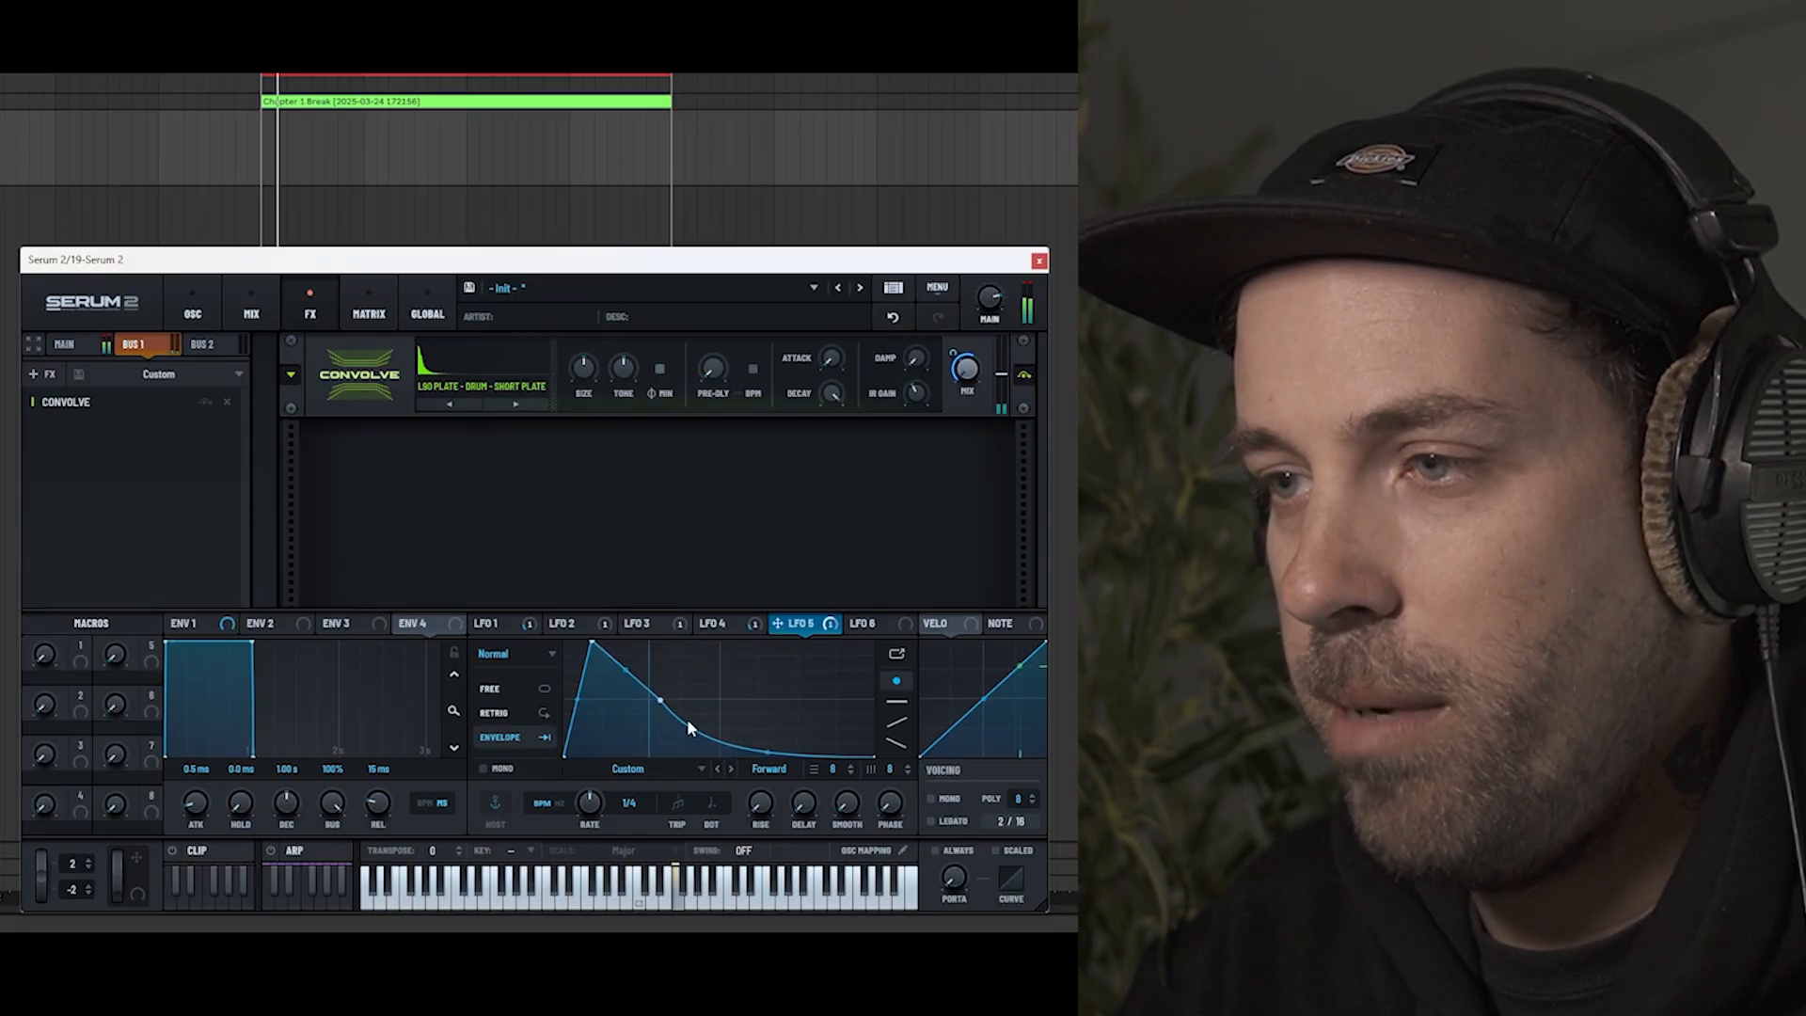
pyautogui.moveTo(593, 643); pyautogui.dragTo(573, 584)
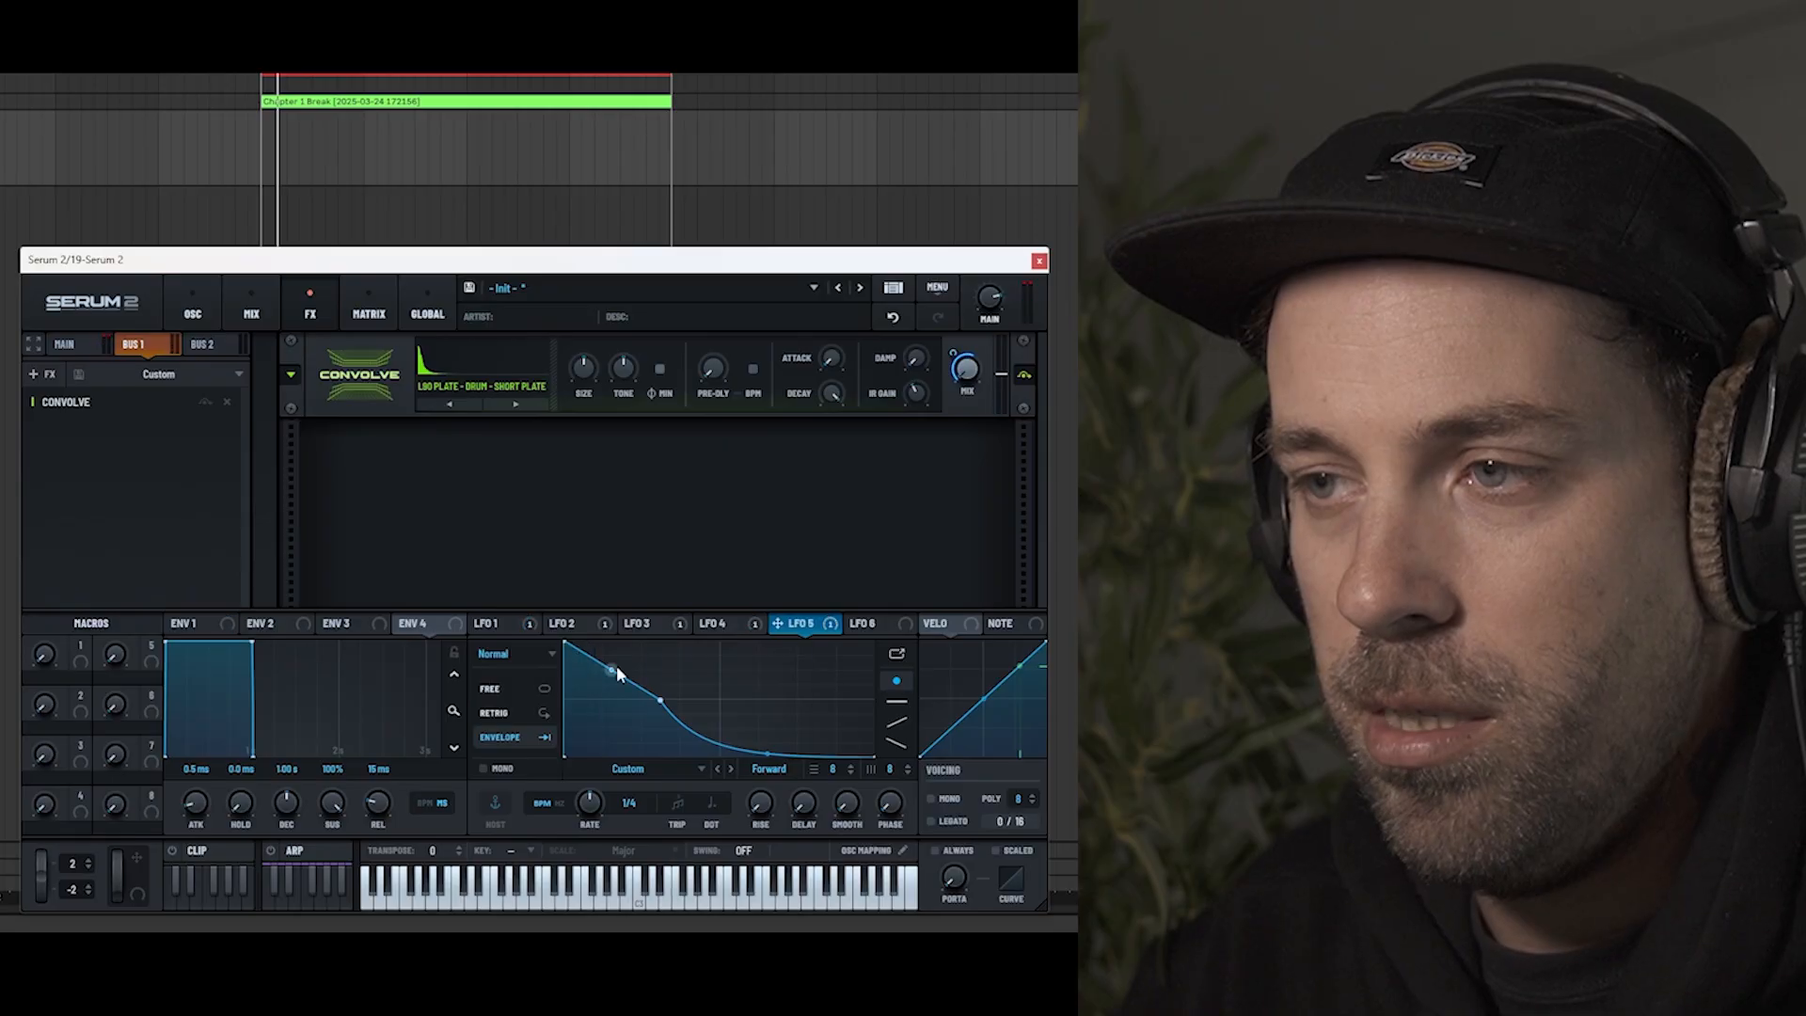
pyautogui.moveTo(614, 670); pyautogui.dragTo(687, 690)
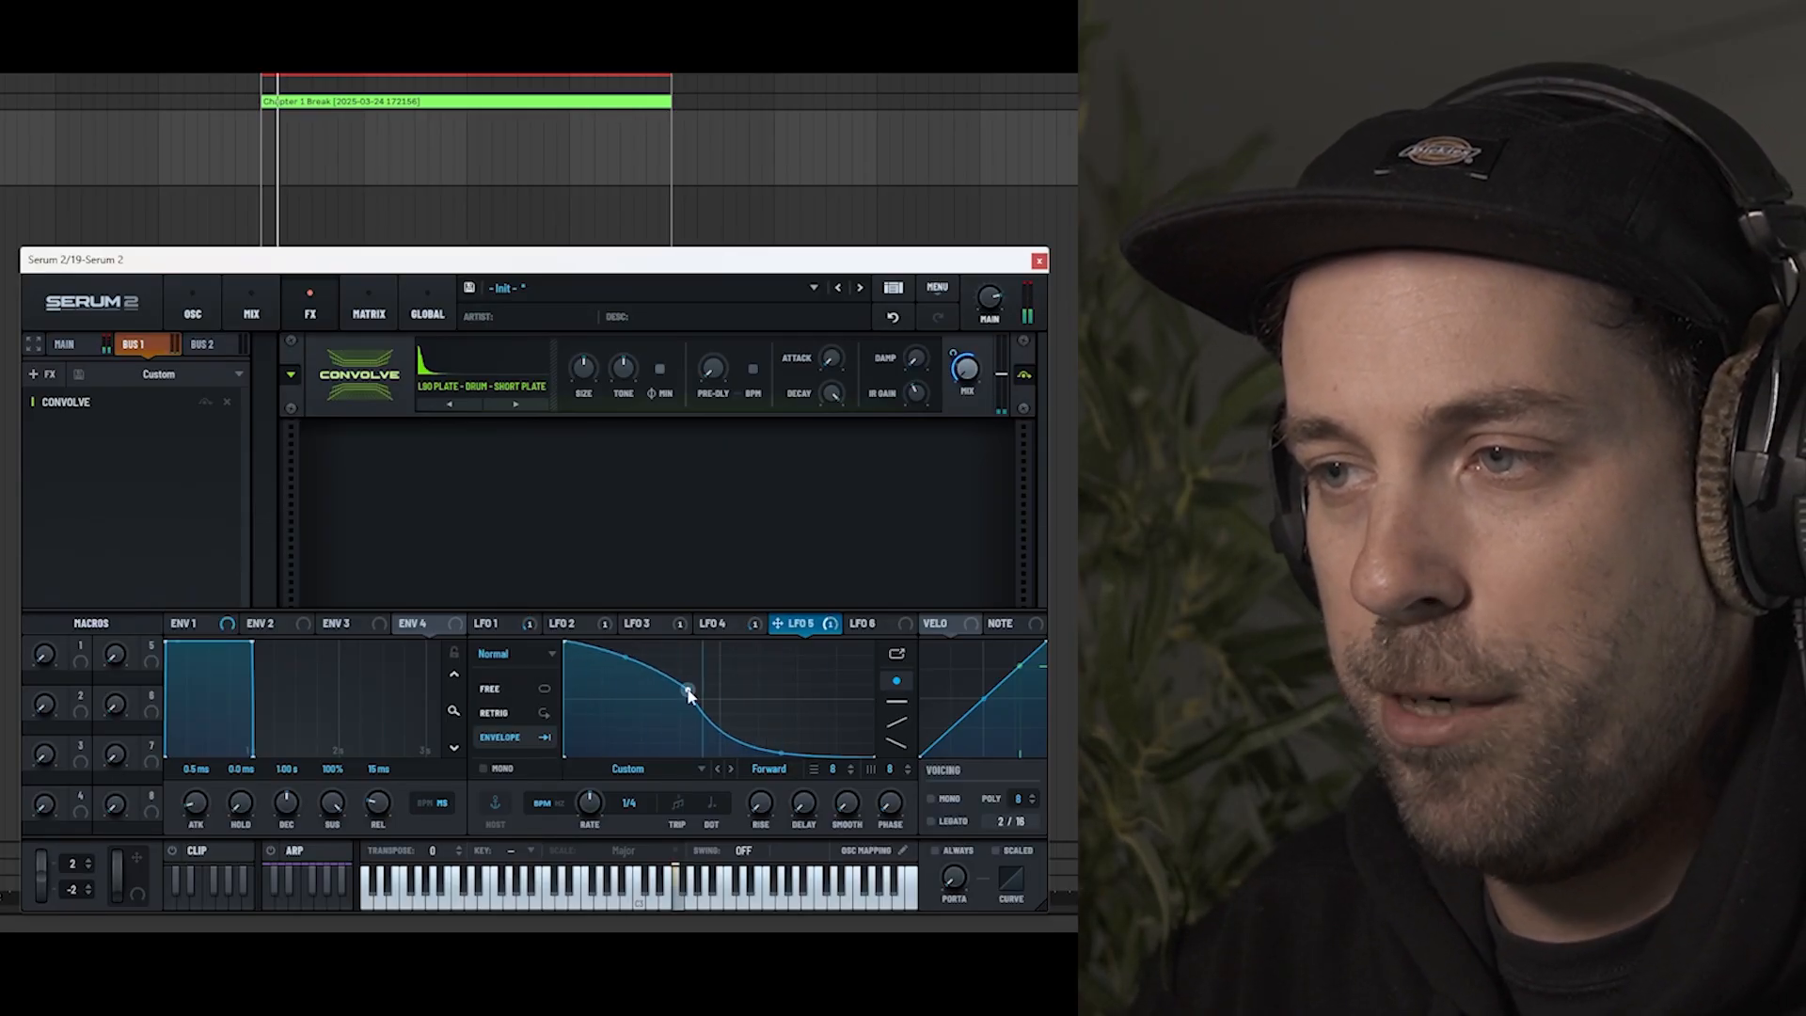
pyautogui.moveTo(954, 353); pyautogui.dragTo(960, 322)
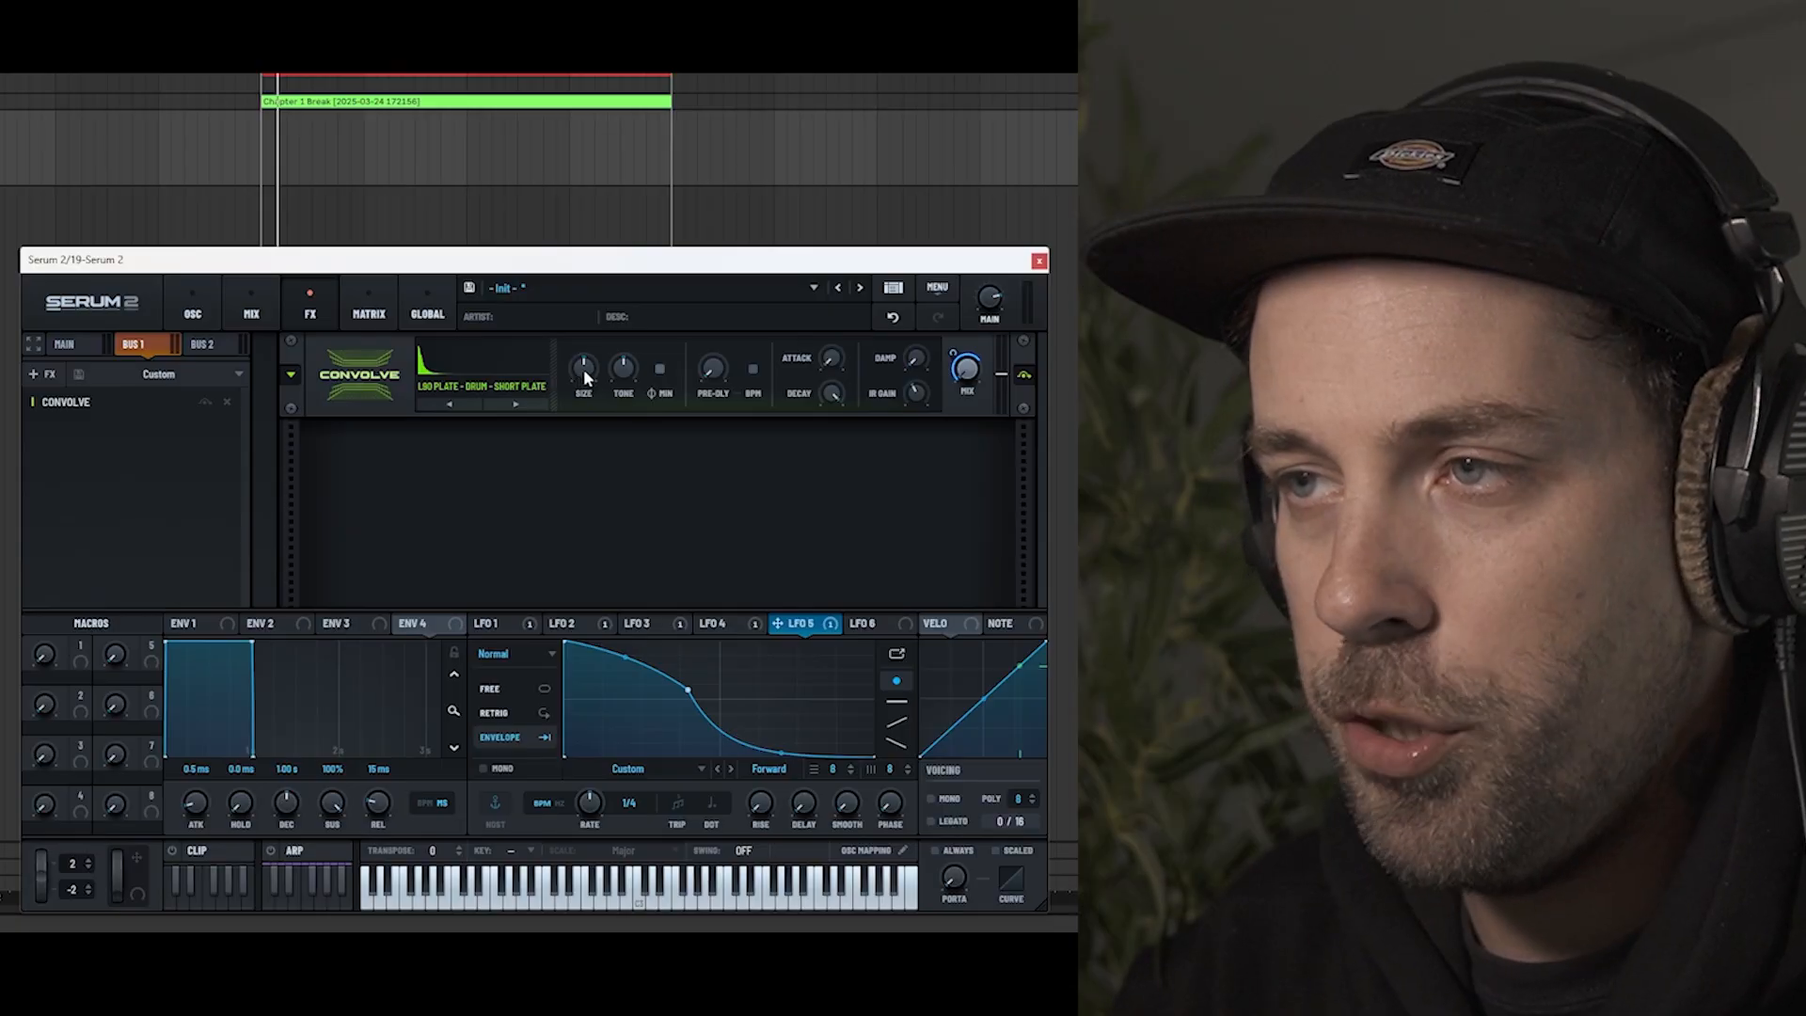
# Lower the Convolve size and raise its tone slightly.
pyautogui.moveTo(584, 385)
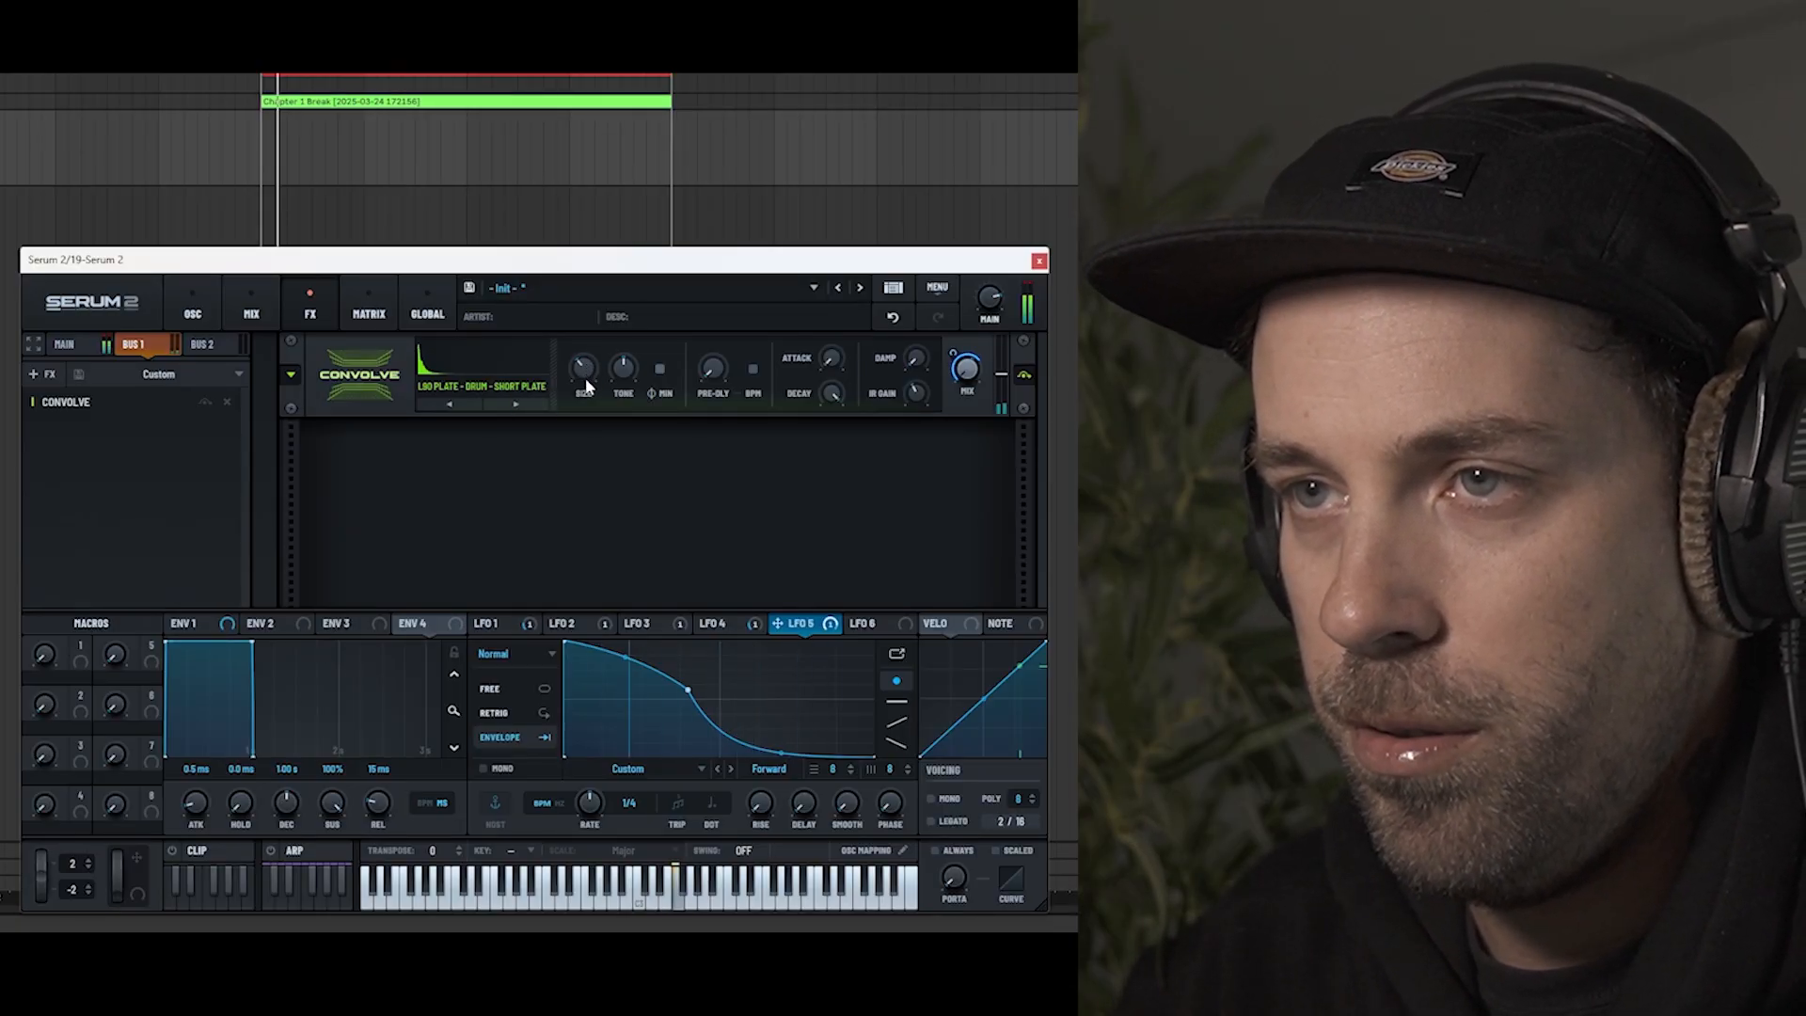
pyautogui.moveTo(625, 347)
pyautogui.moveTo(625, 347); pyautogui.dragTo(623, 314)
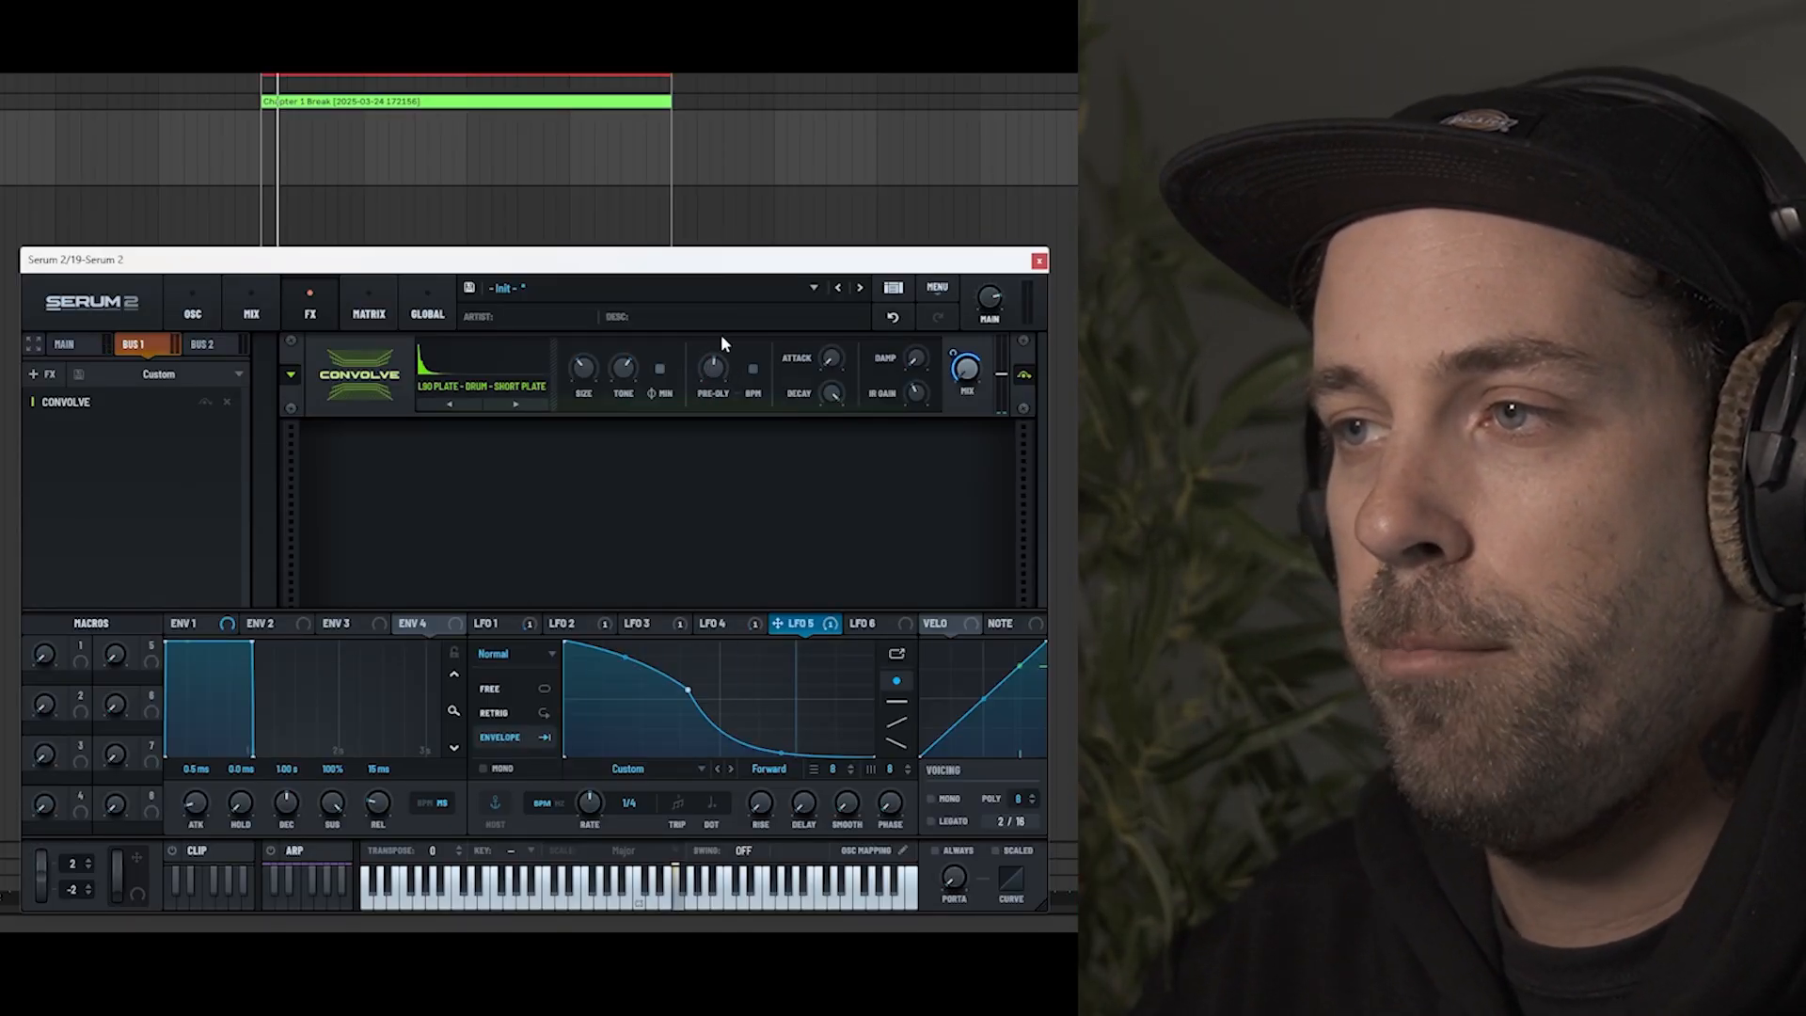
pyautogui.moveTo(715, 370)
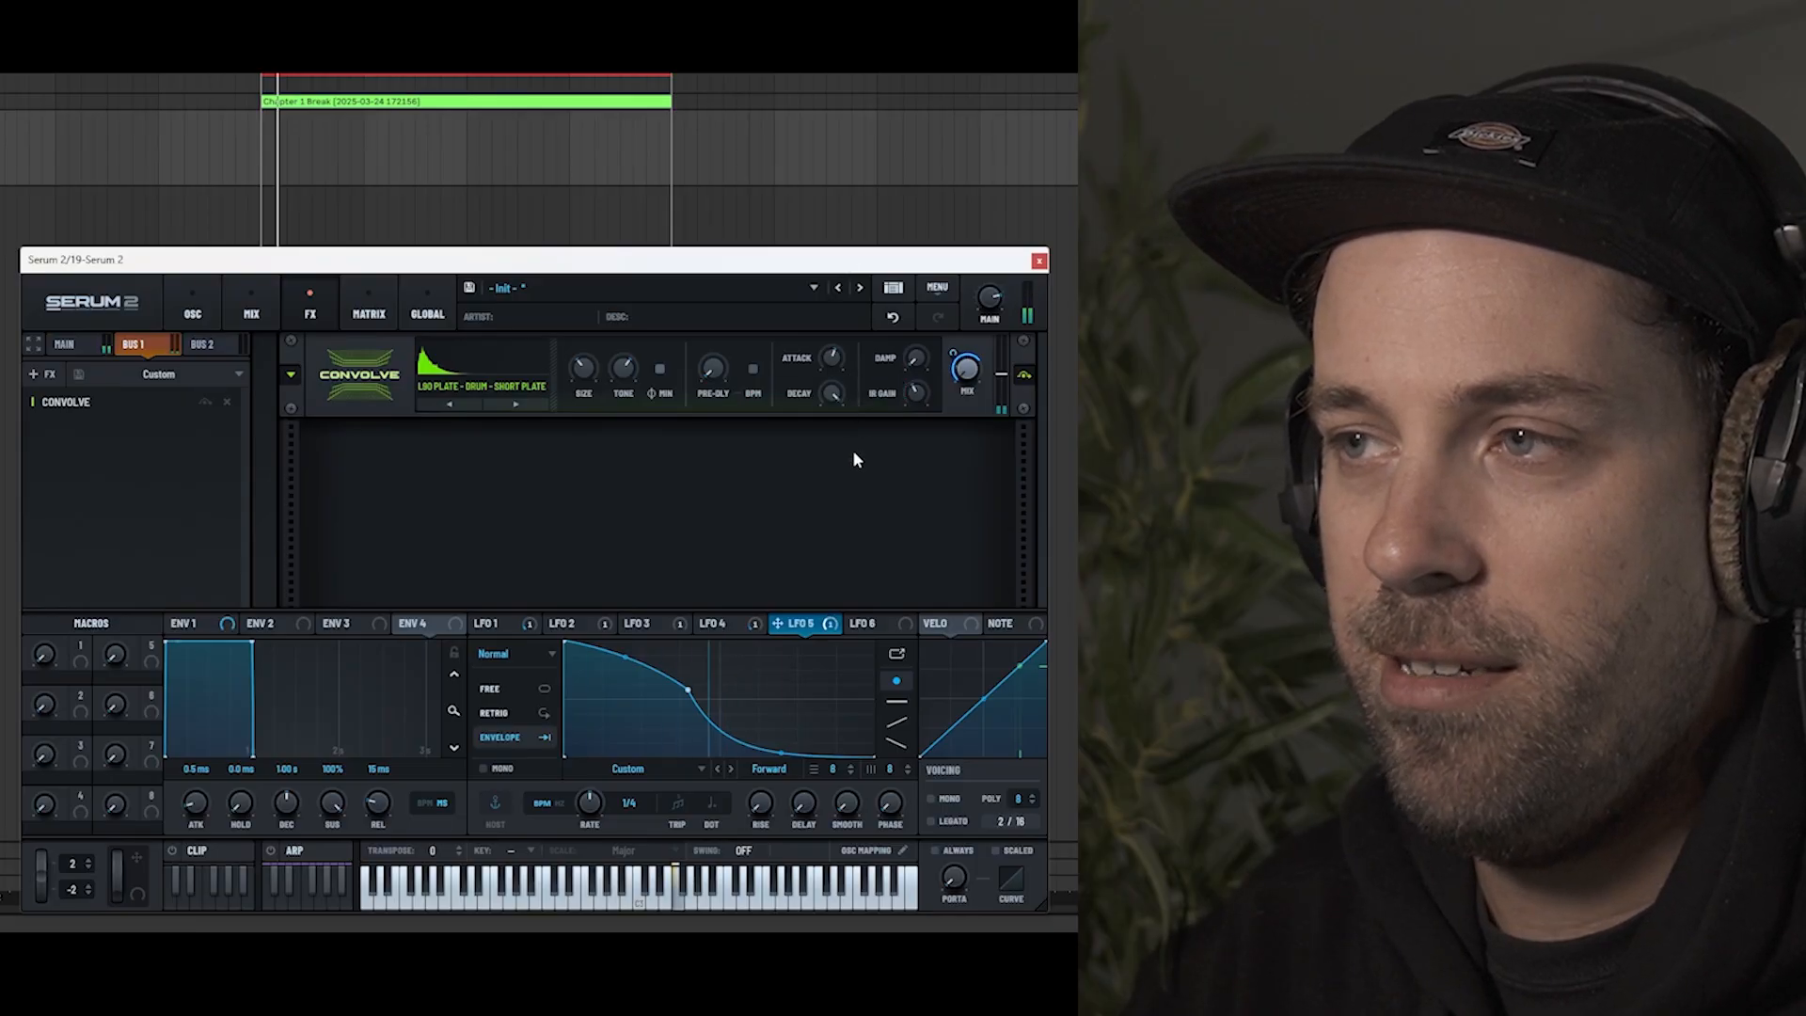
# Adjust the Convolve attack and shorten the decay of the impulse response.
pyautogui.moveTo(833, 358); pyautogui.dragTo(842, 400)
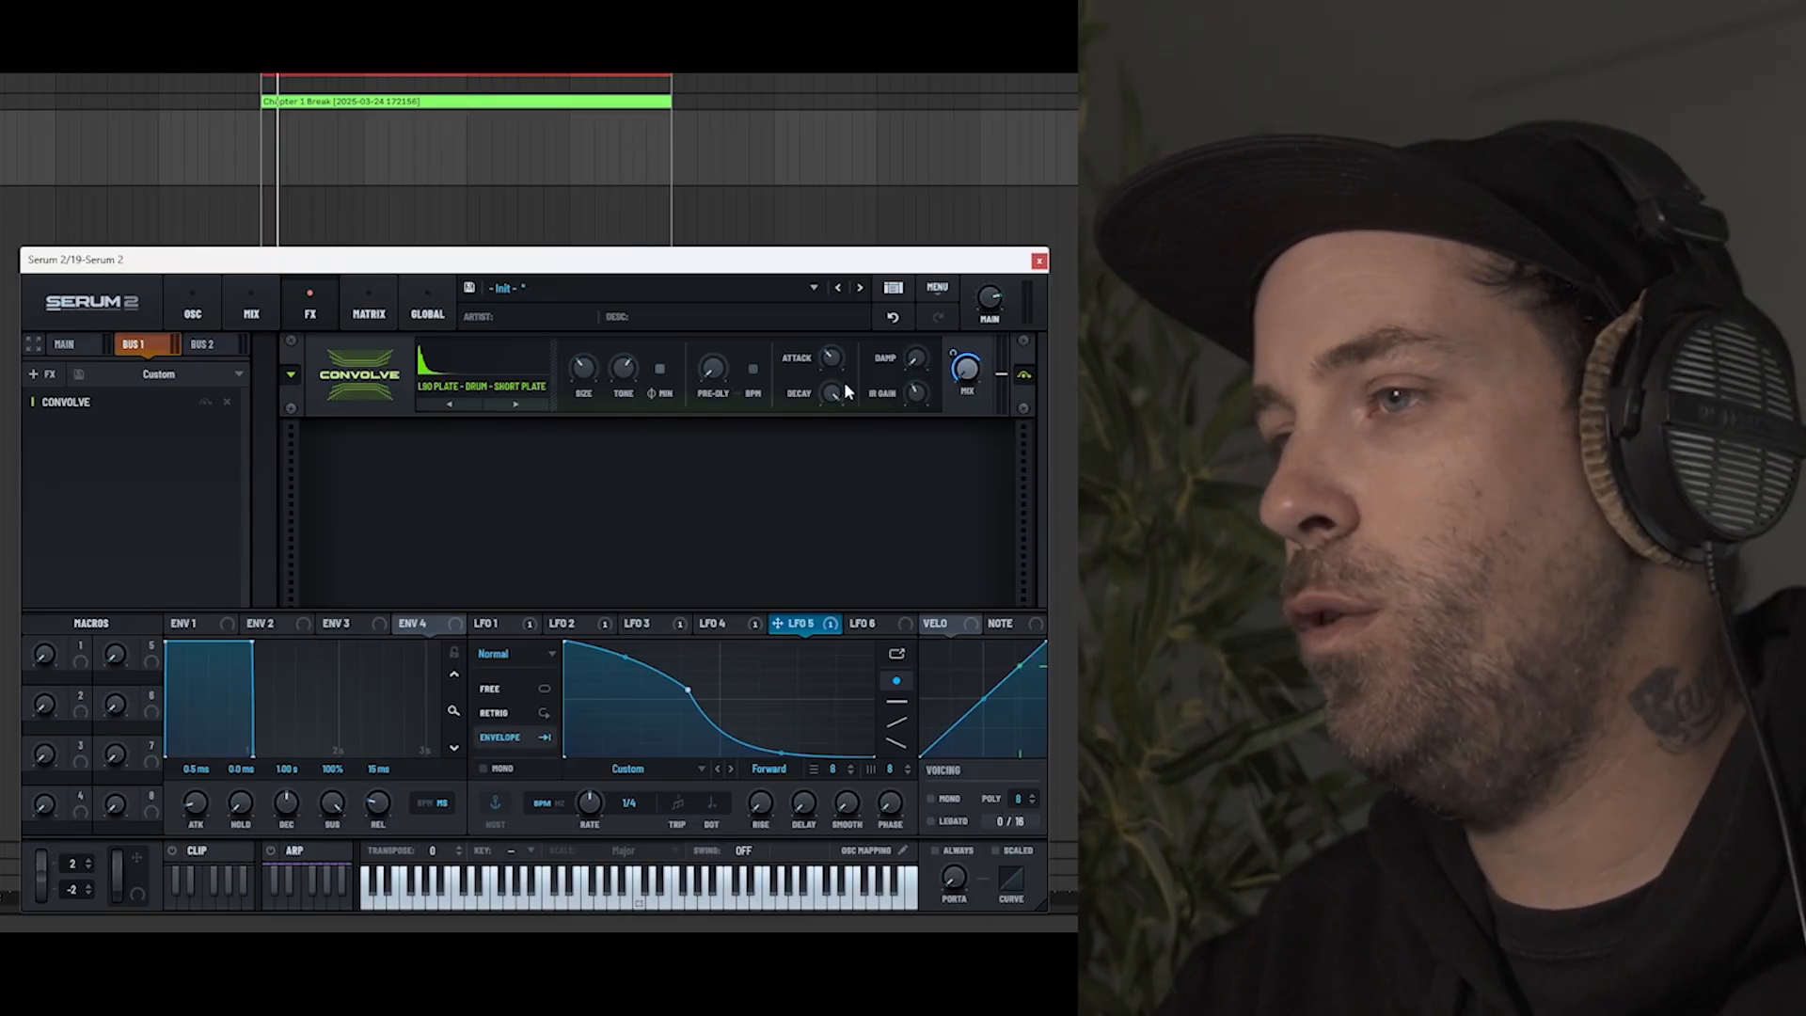
pyautogui.moveTo(838, 390); pyautogui.dragTo(850, 543)
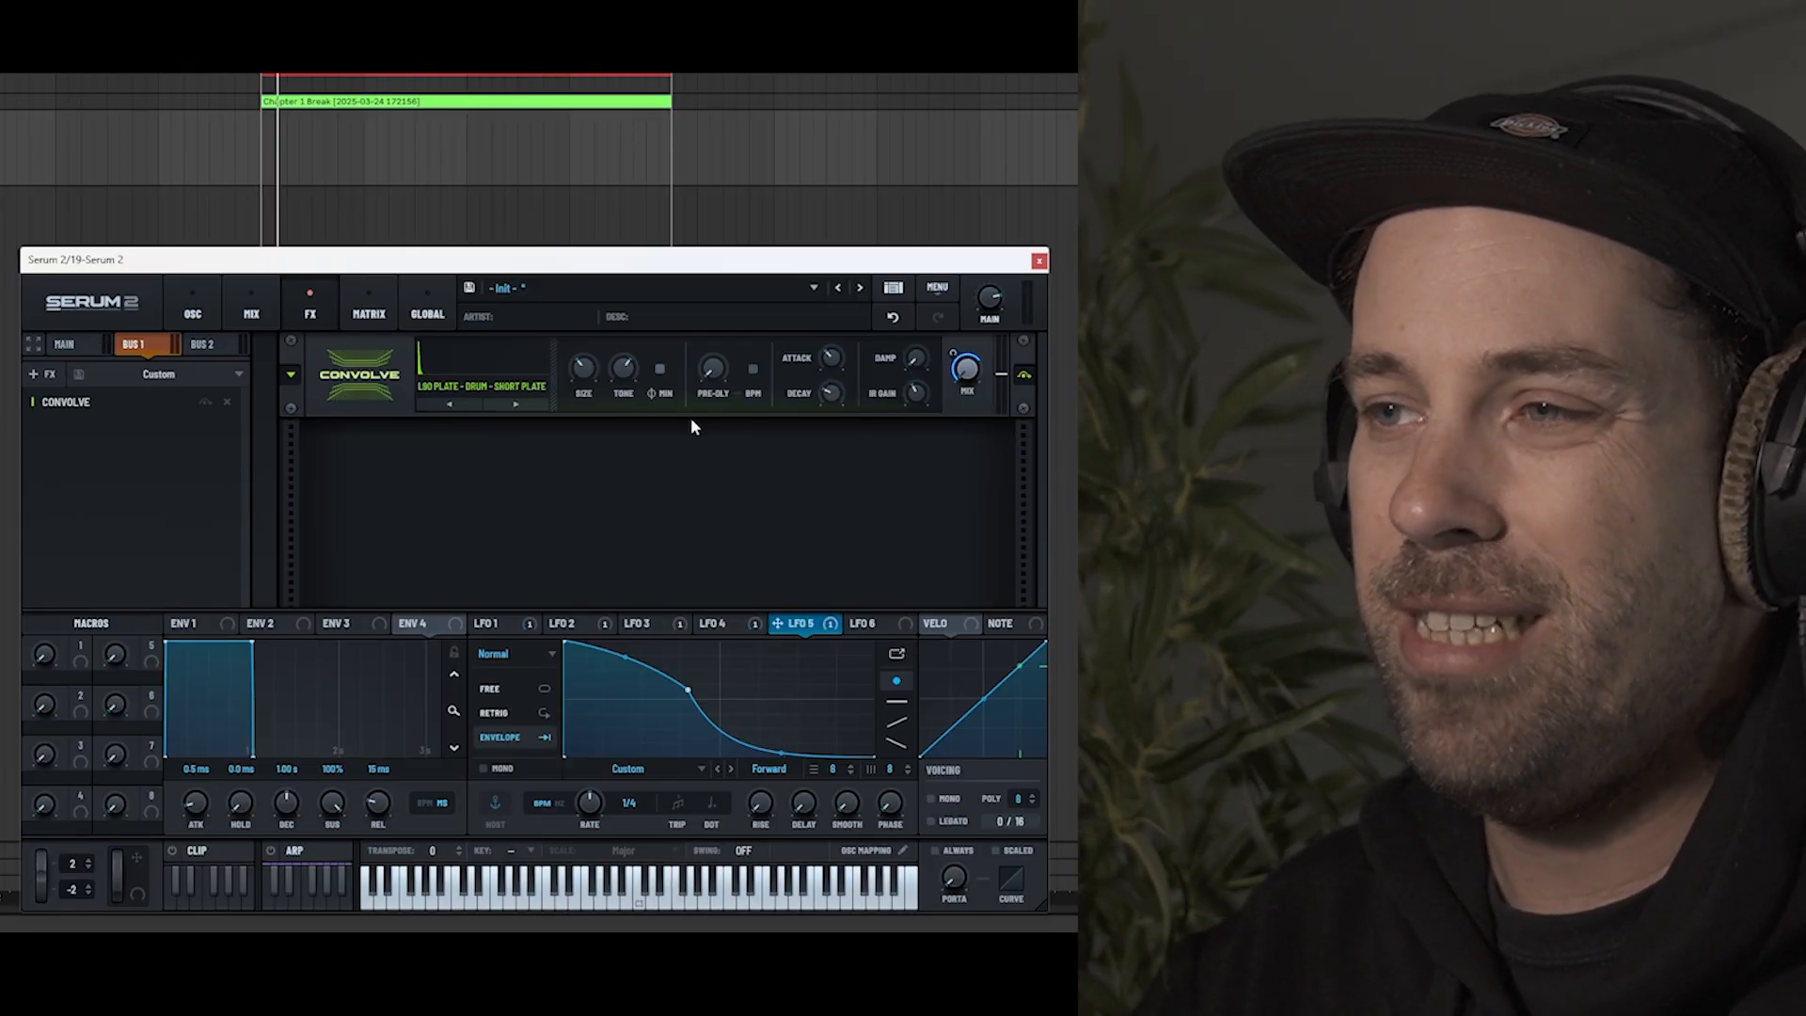
pyautogui.moveTo(828, 395); pyautogui.dragTo(833, 331)
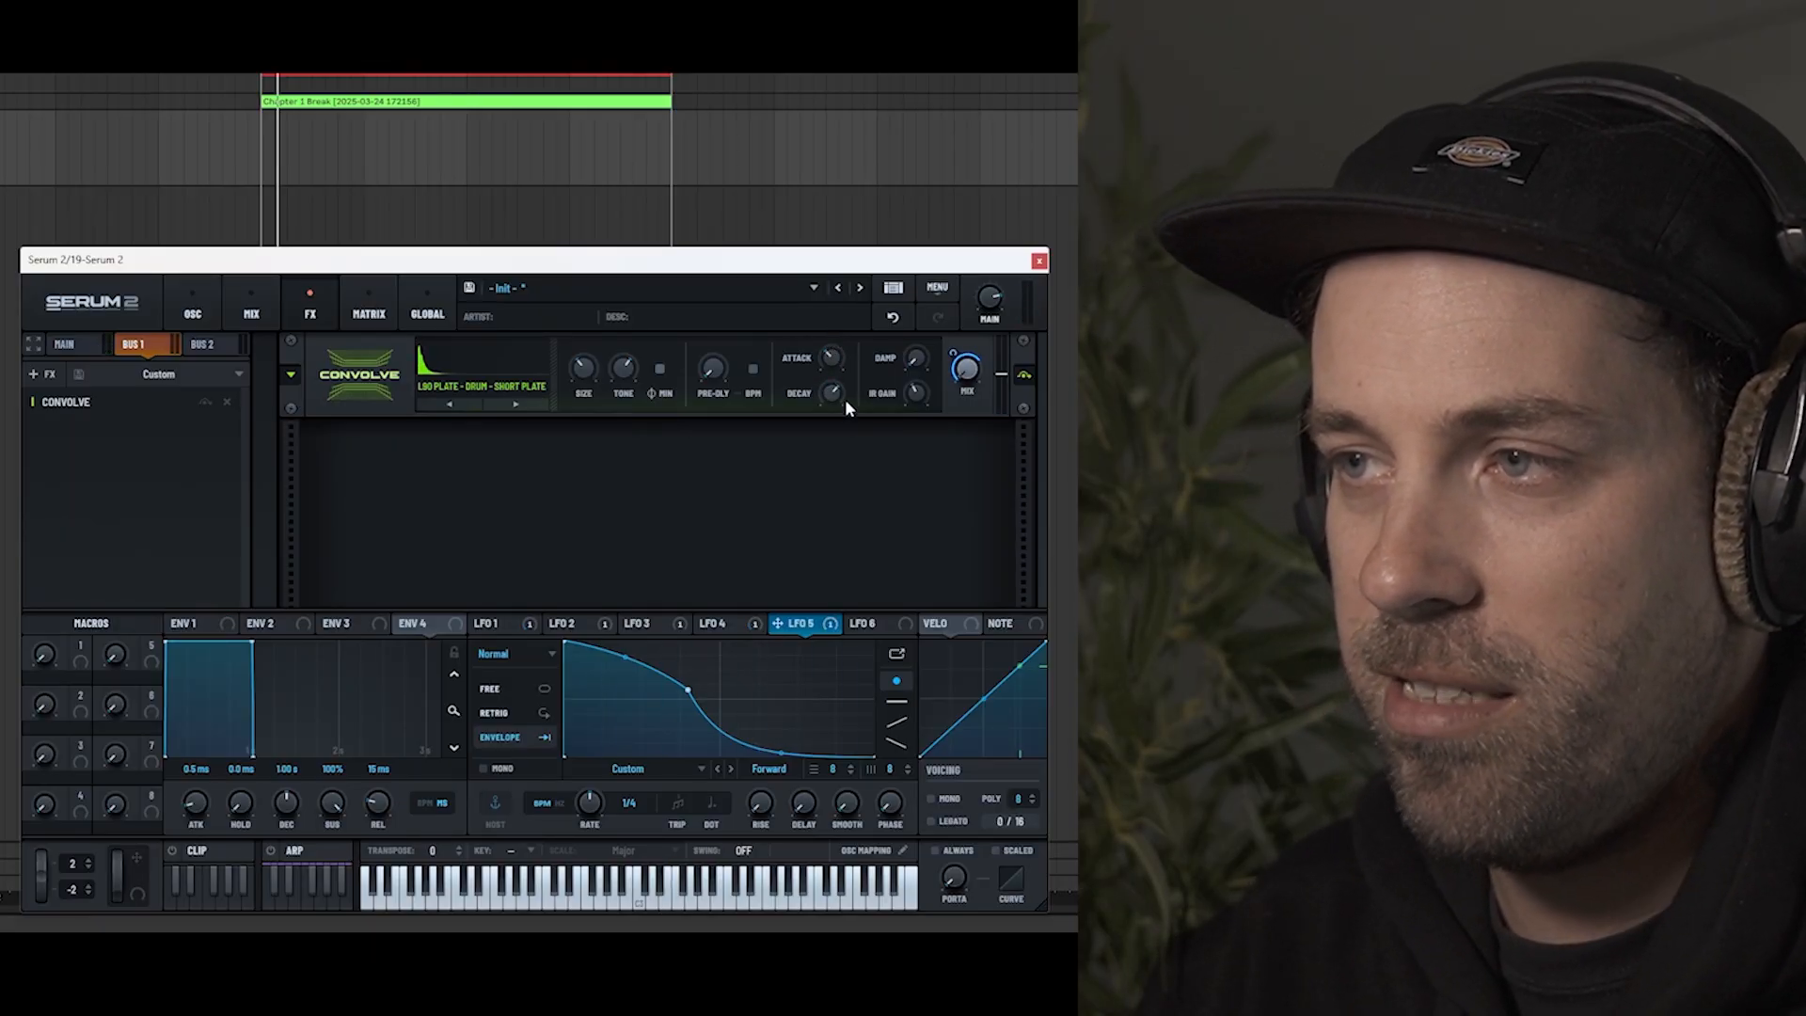
pyautogui.moveTo(826, 399)
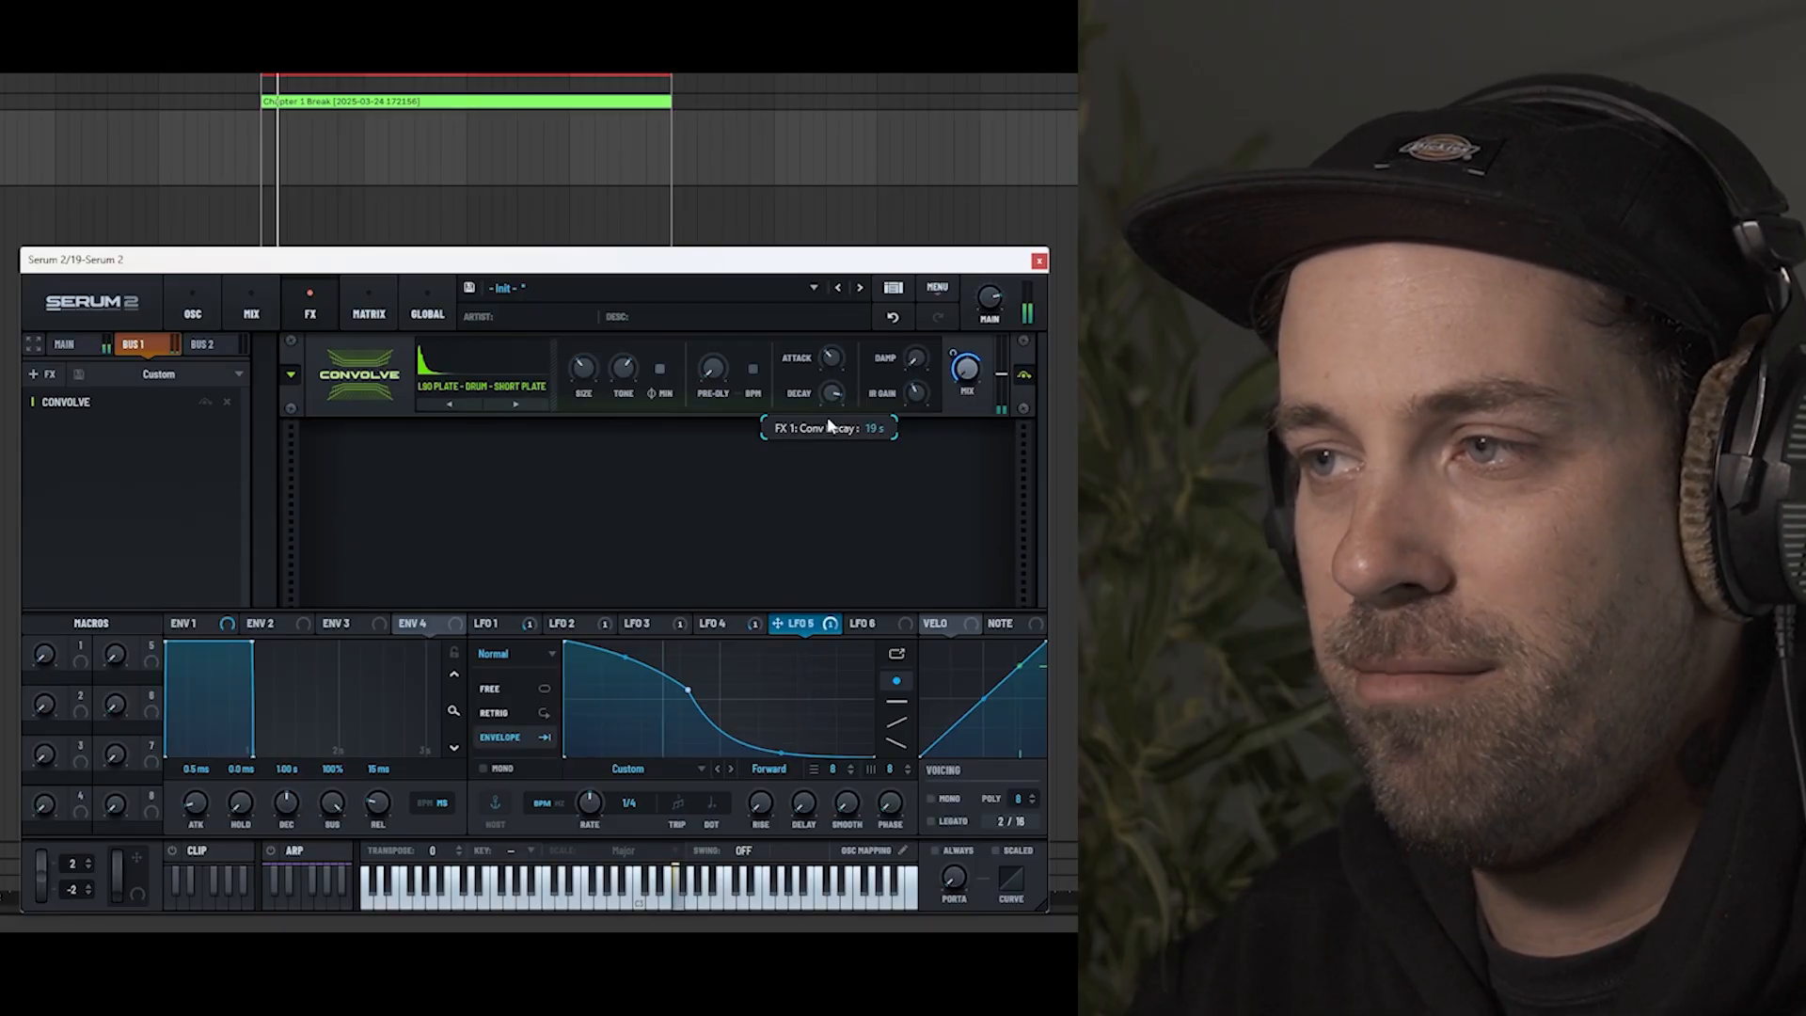
pyautogui.moveTo(829, 428); pyautogui.dragTo(829, 431)
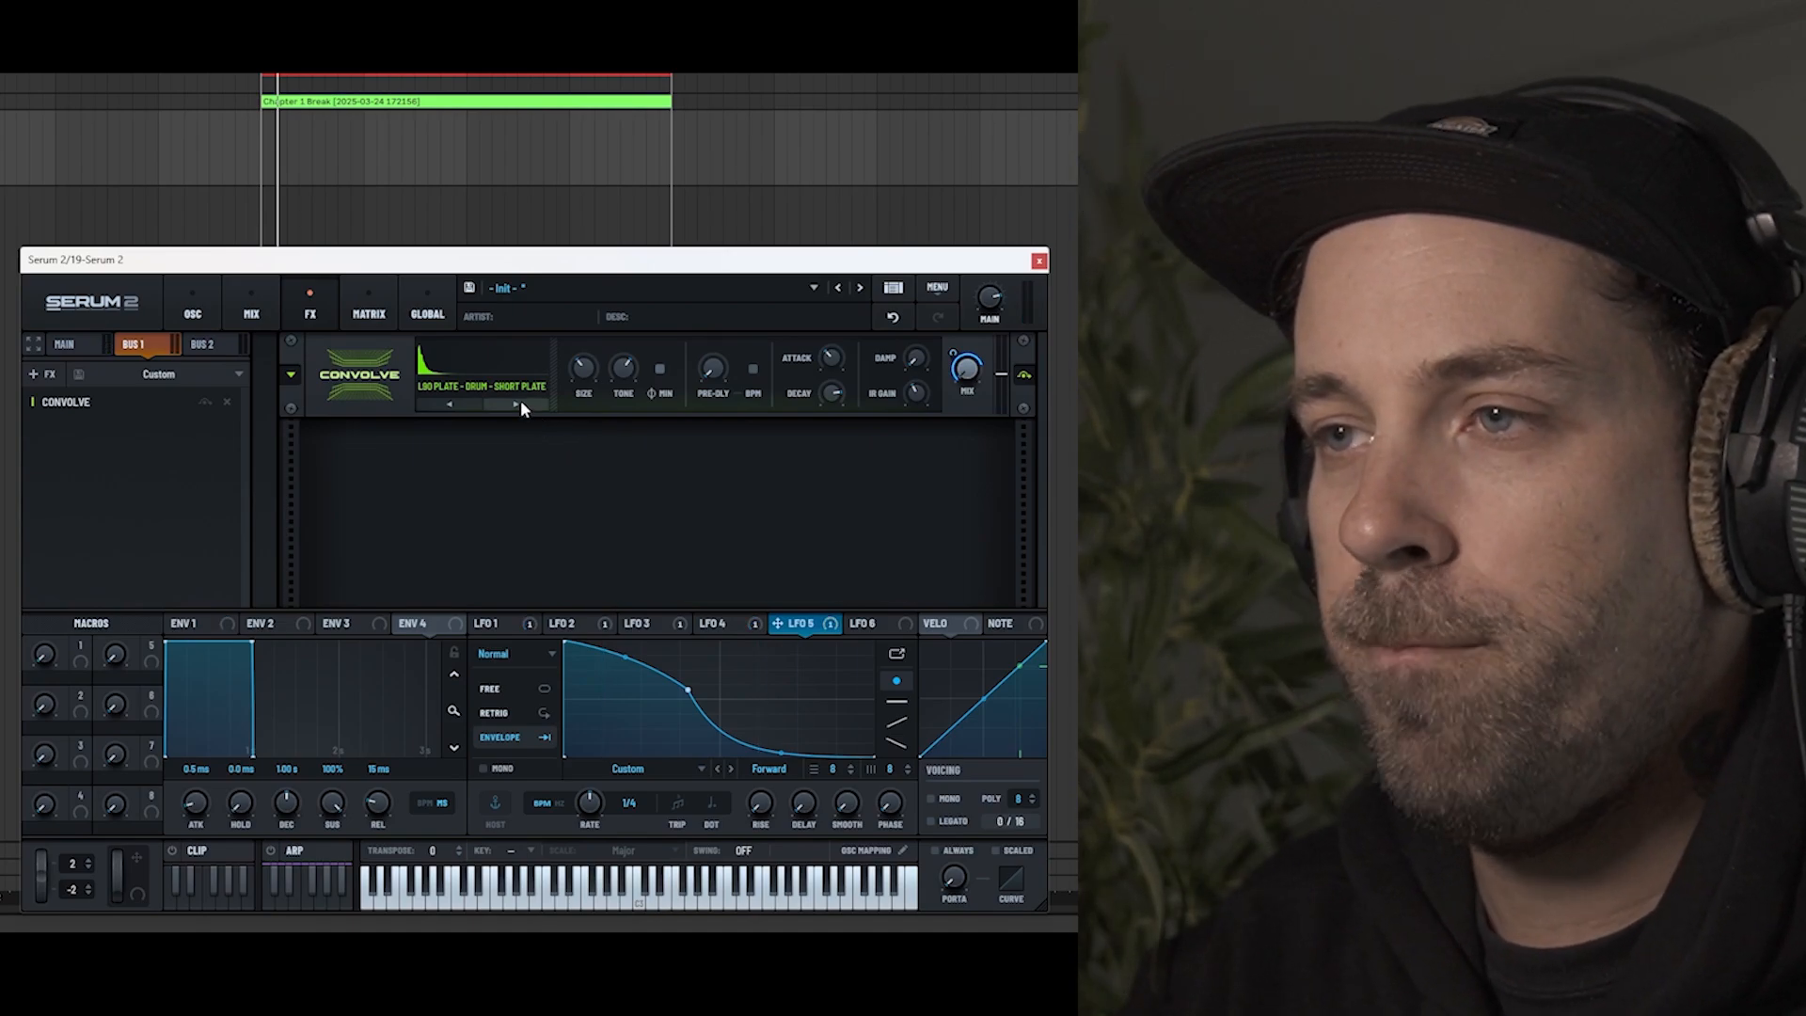
# Audition the Tight Plate, Vocal Plate and Bright Vocal impulse responses in Convolve, and return to L90 Plate - Drum - Short Plate.
pyautogui.click(519, 404)
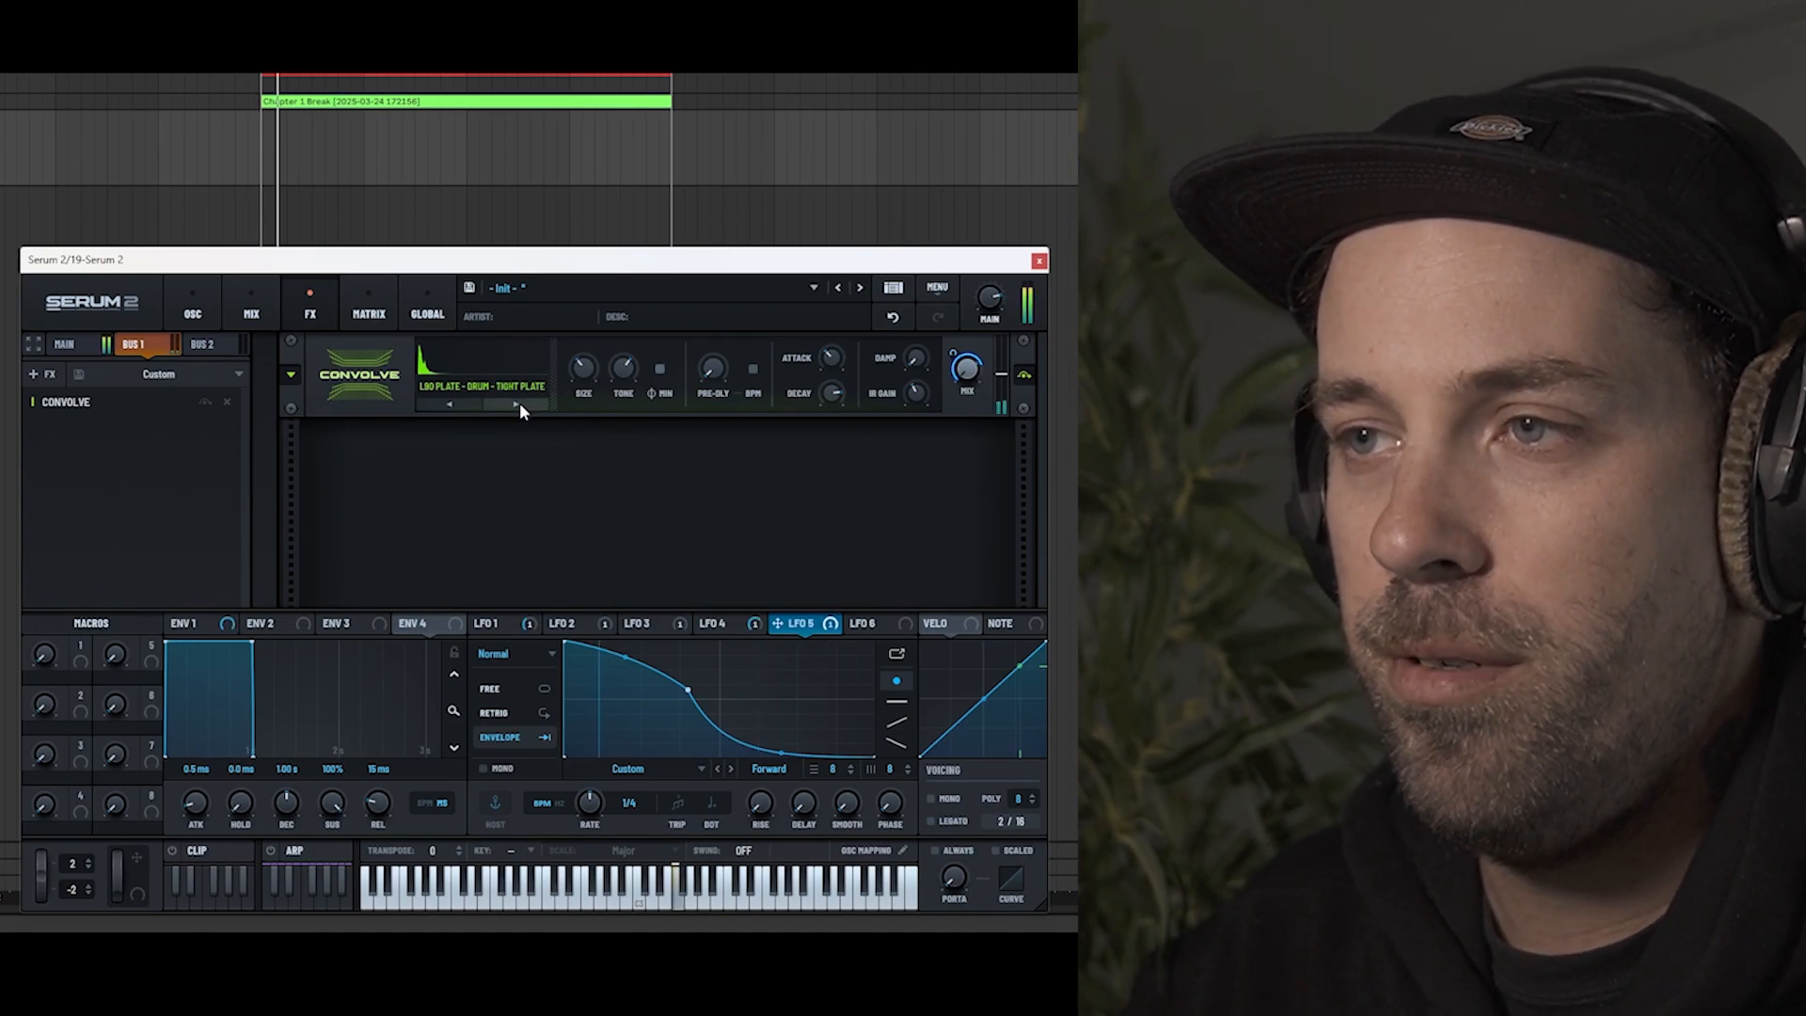
pyautogui.click(519, 403)
pyautogui.click(519, 403)
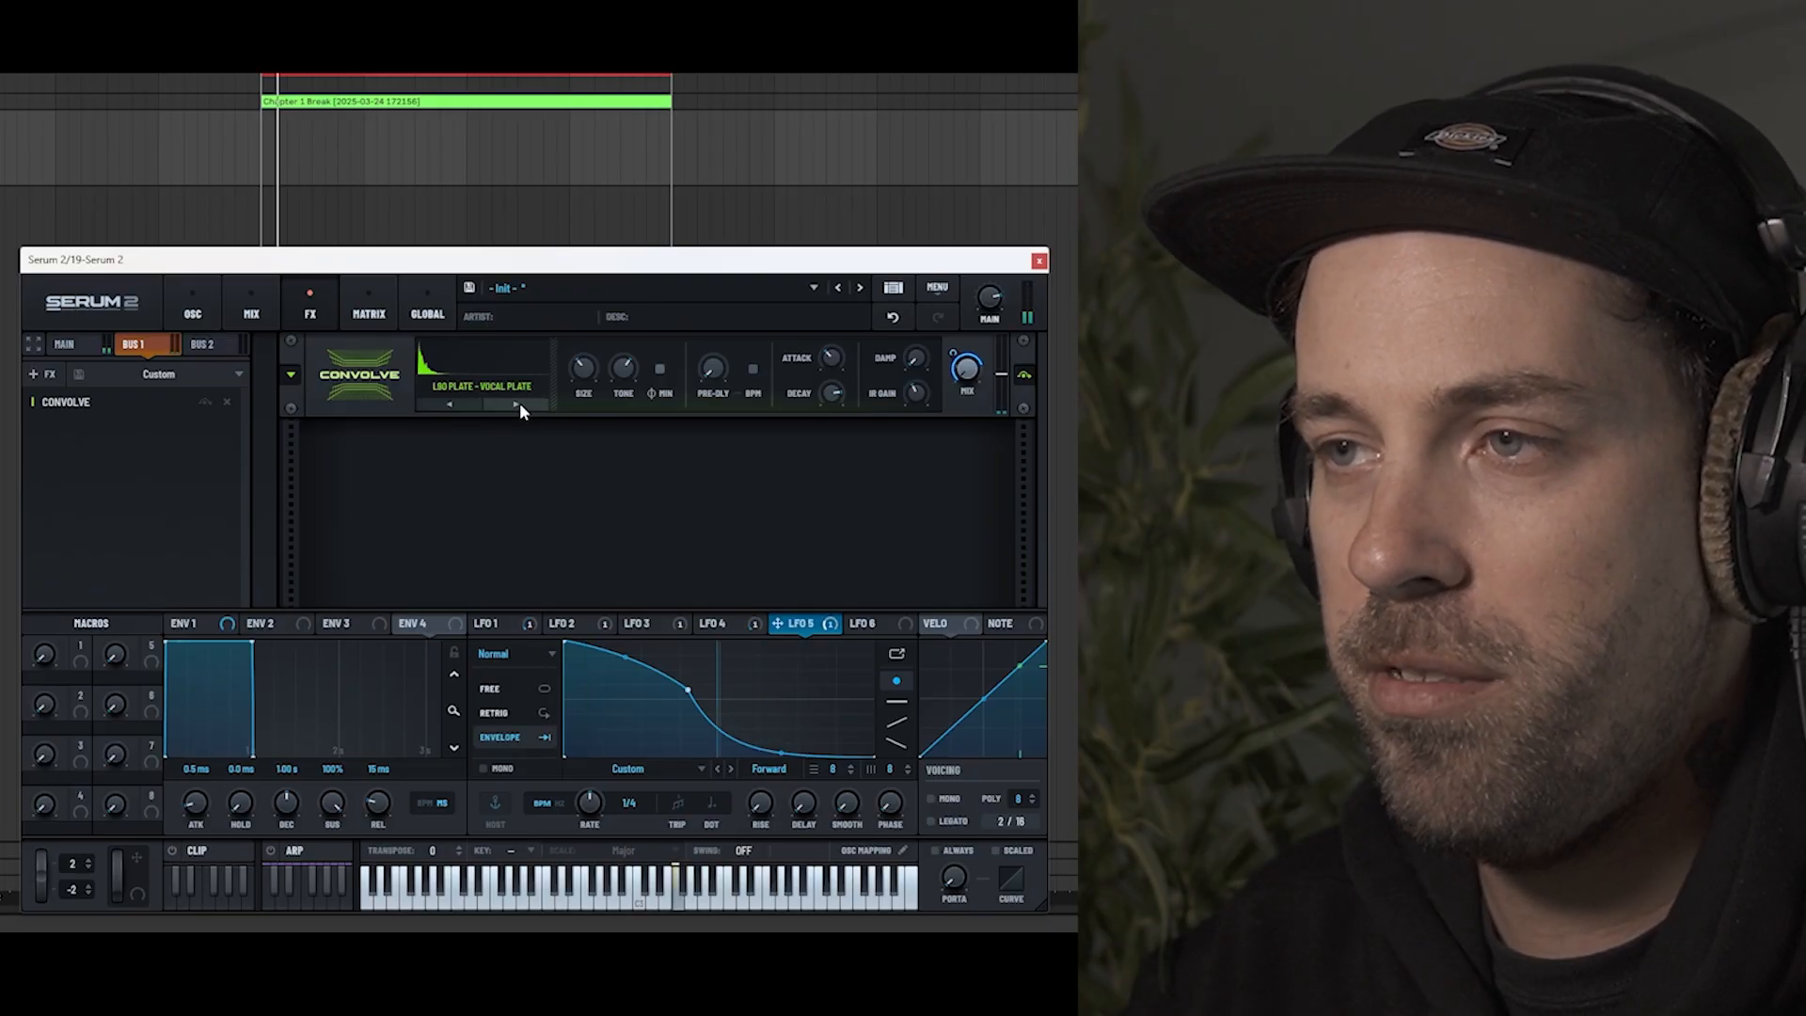
pyautogui.click(520, 404)
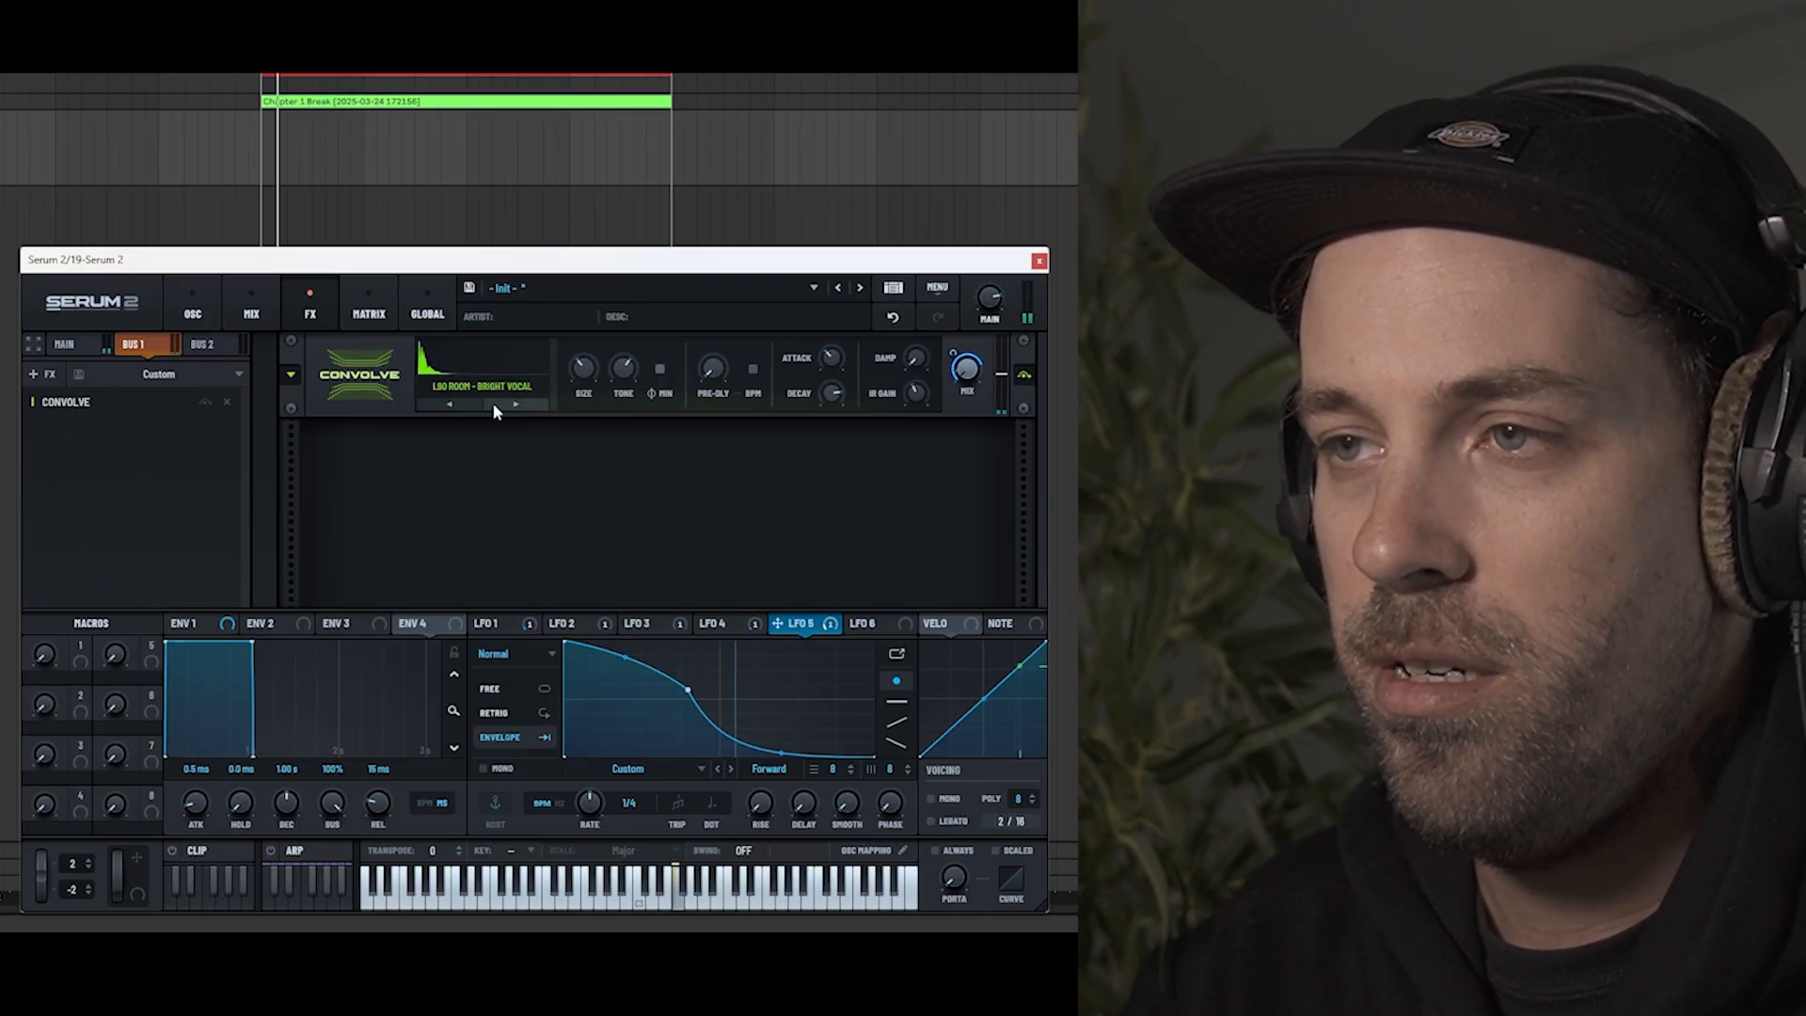
pyautogui.click(449, 404)
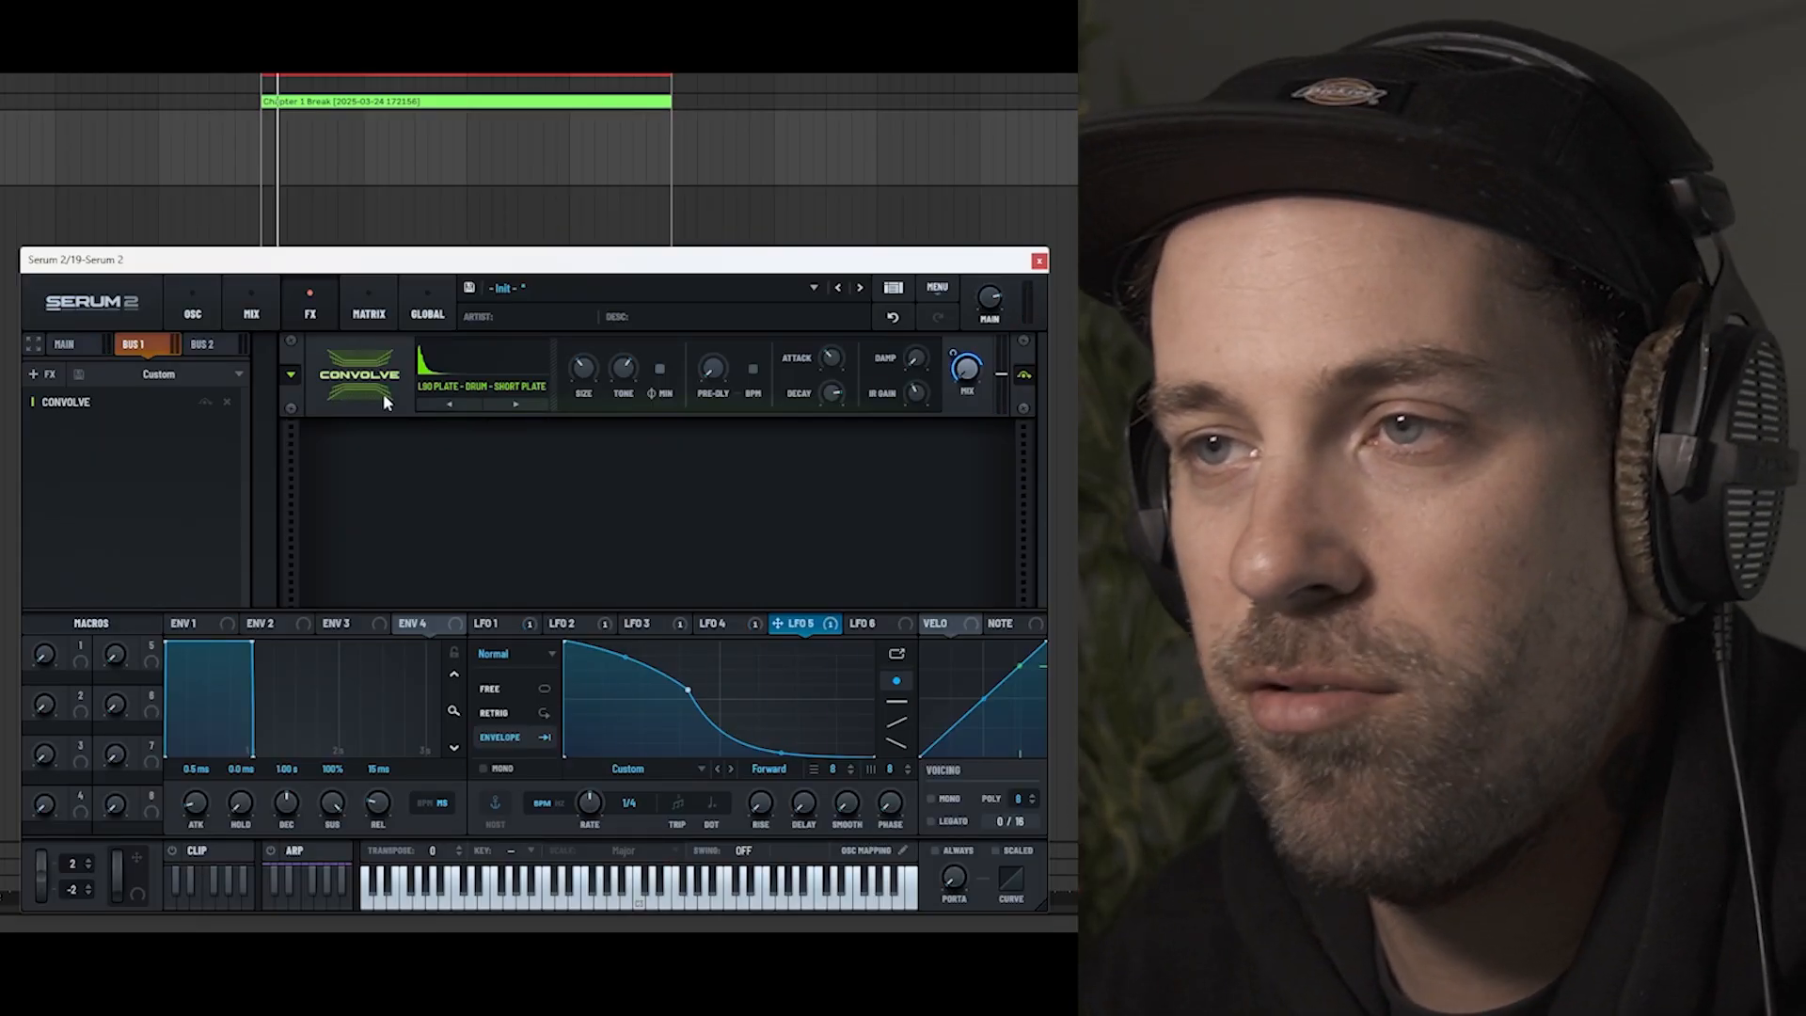
# Adjust the noise oscillator's send to Bus 1 in the mixer and return to the Bus 1 effects chain.
pyautogui.click(276, 299)
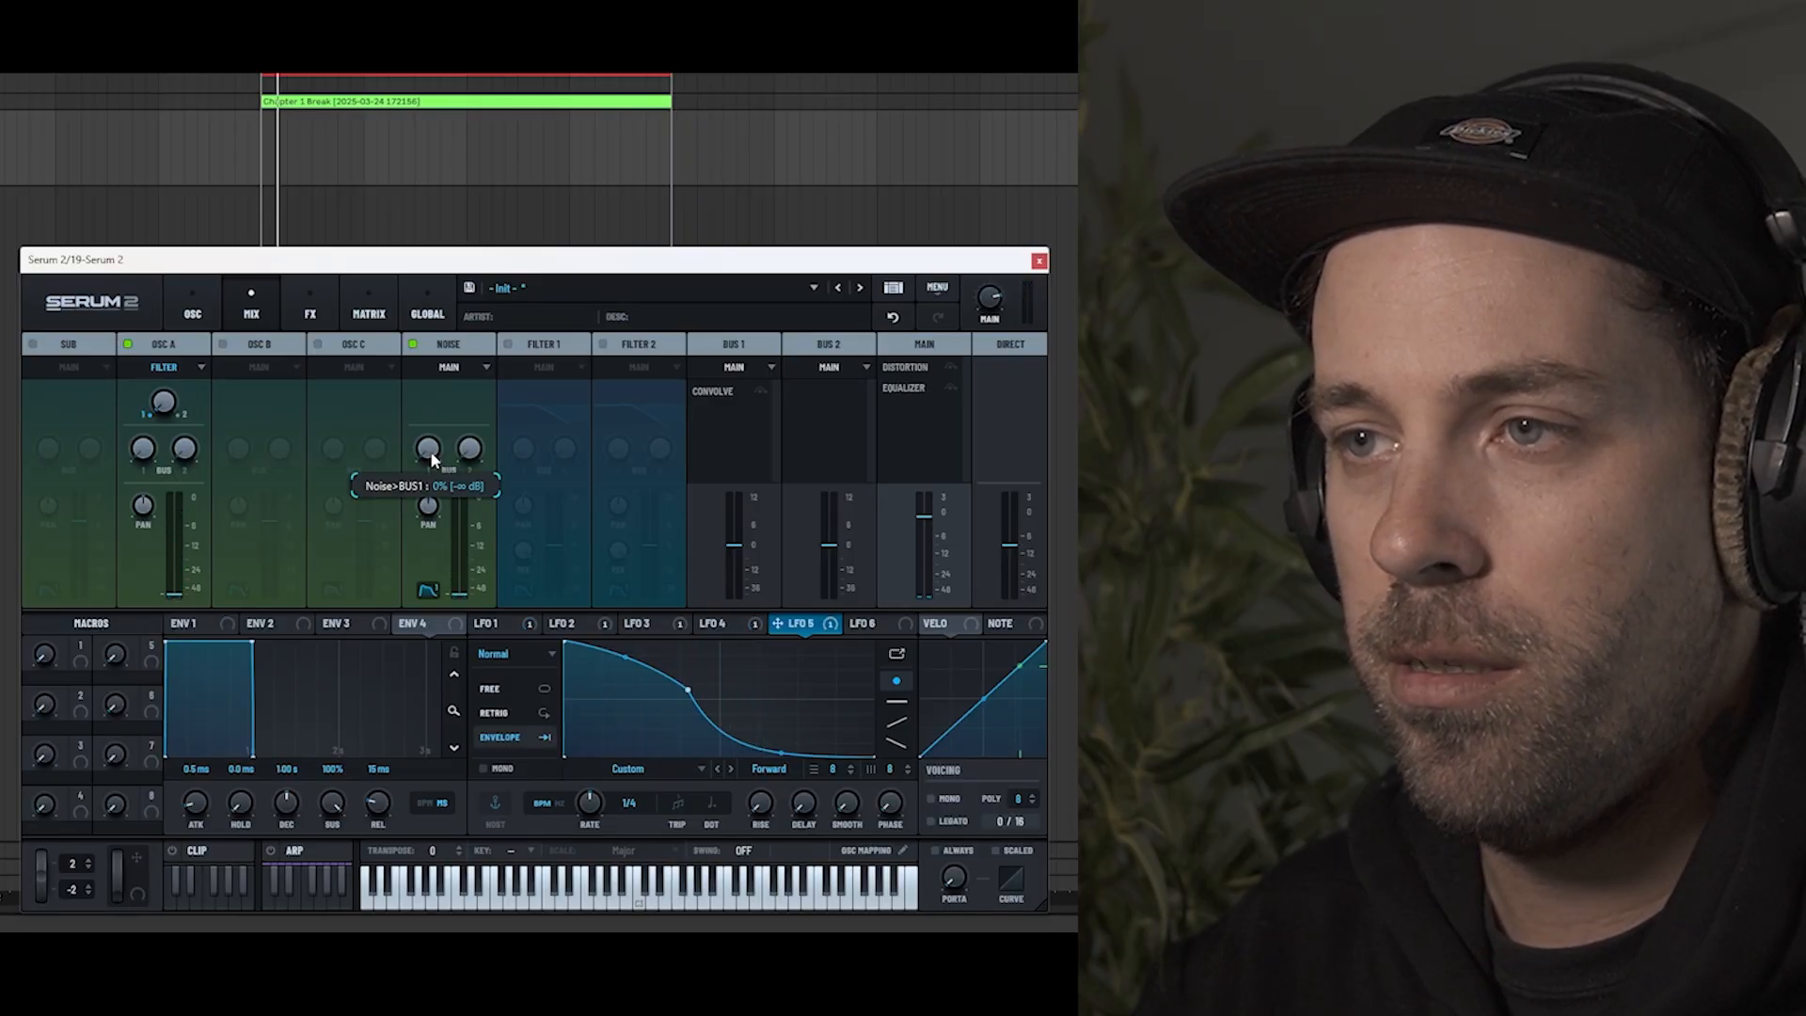
pyautogui.moveTo(430, 452); pyautogui.dragTo(536, 311)
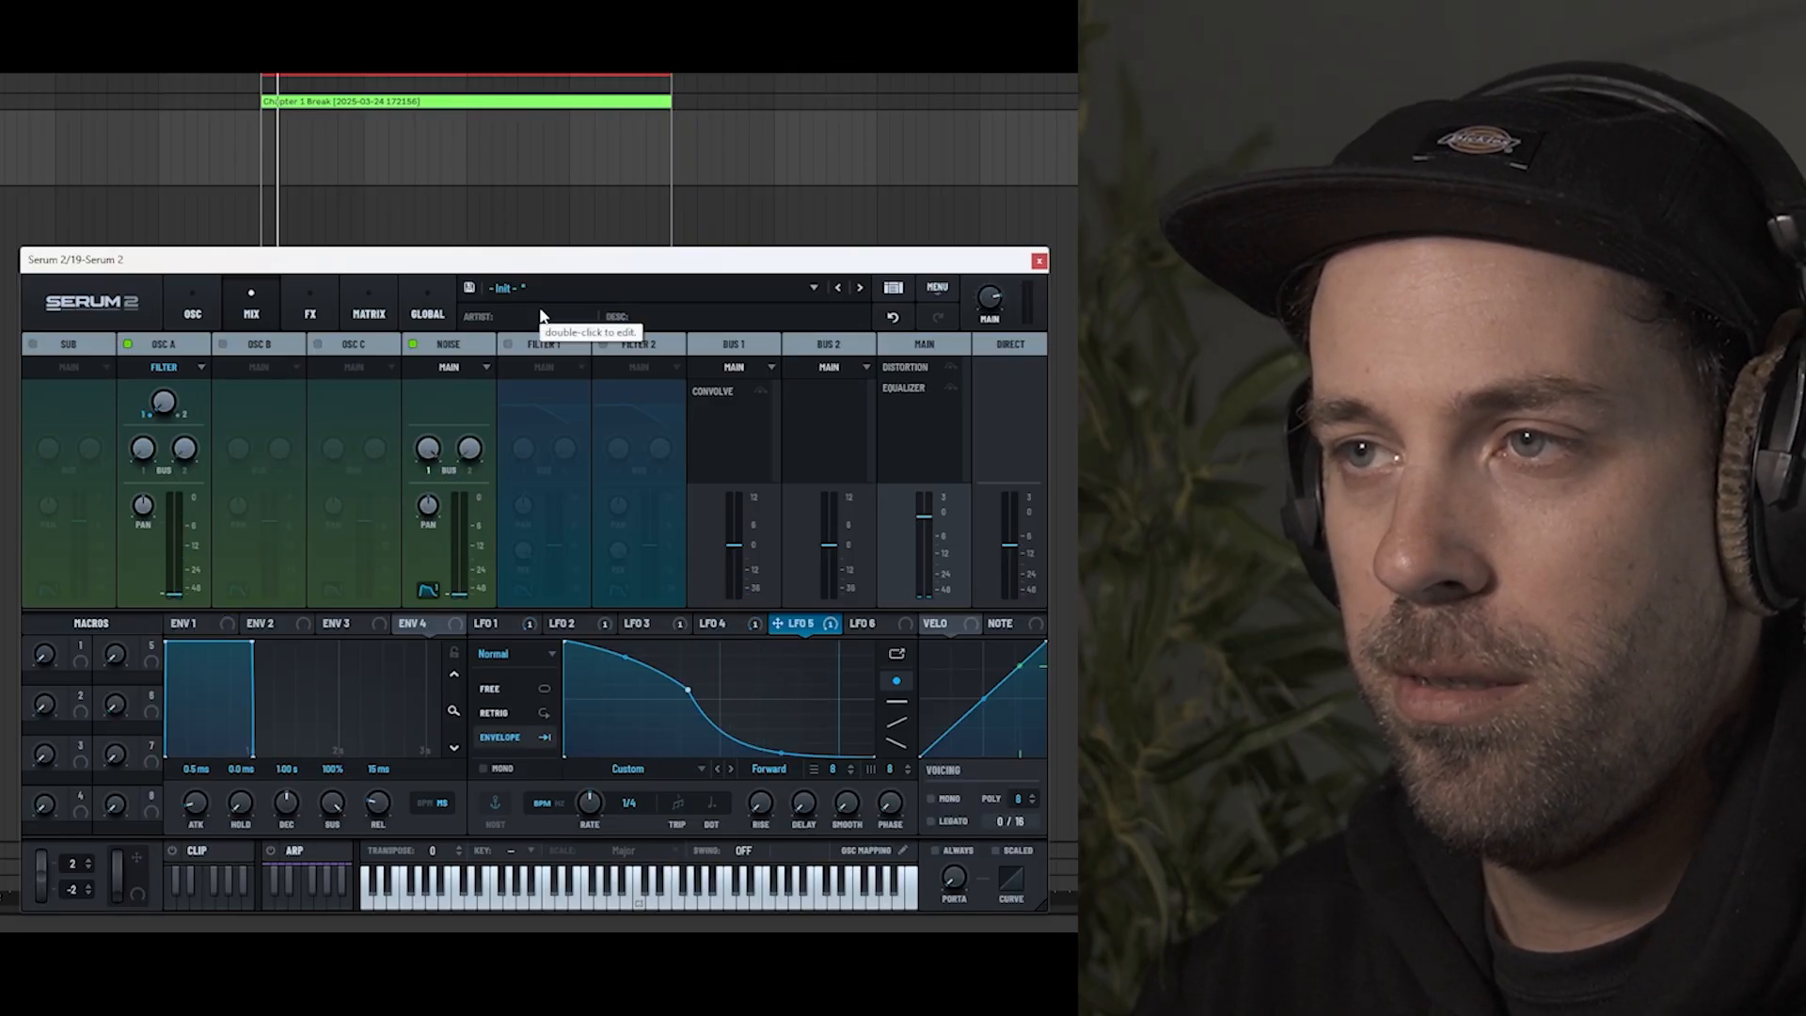
pyautogui.click(311, 314)
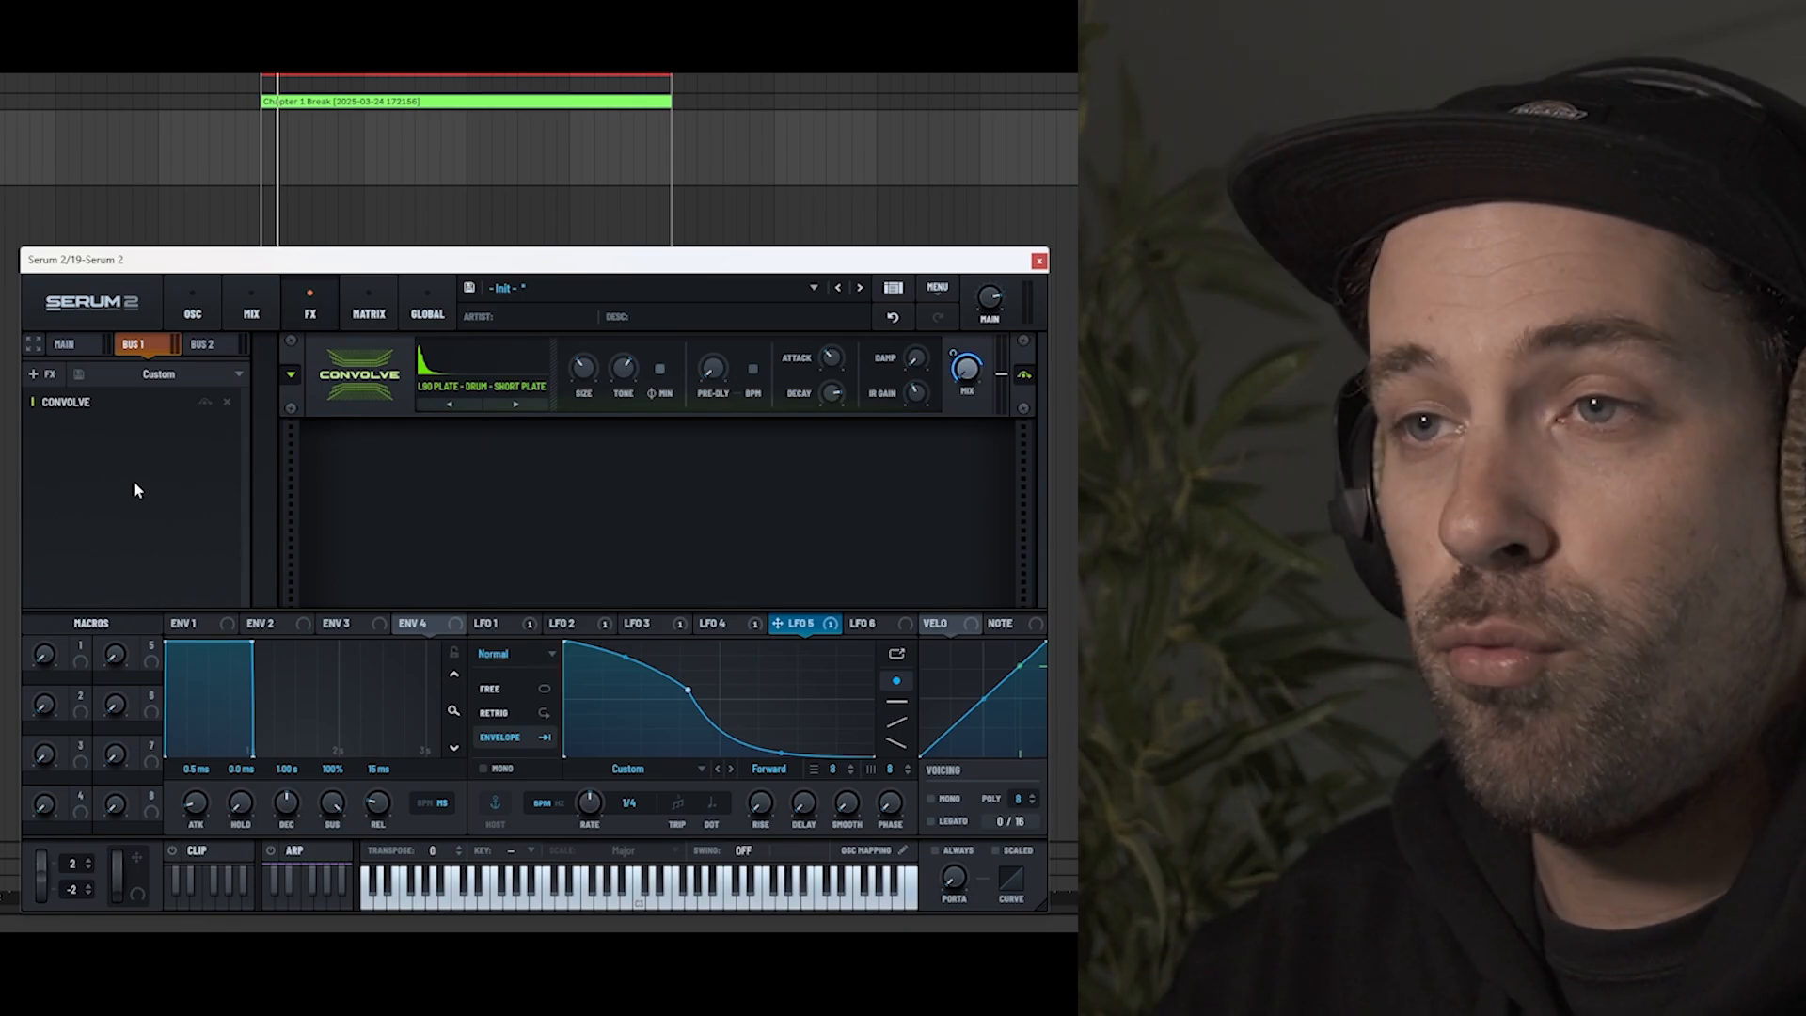
# Add an Equalizer after Convolve on Bus 1, and set its low band to a low cut with a raised frequency.
pyautogui.click(41, 375)
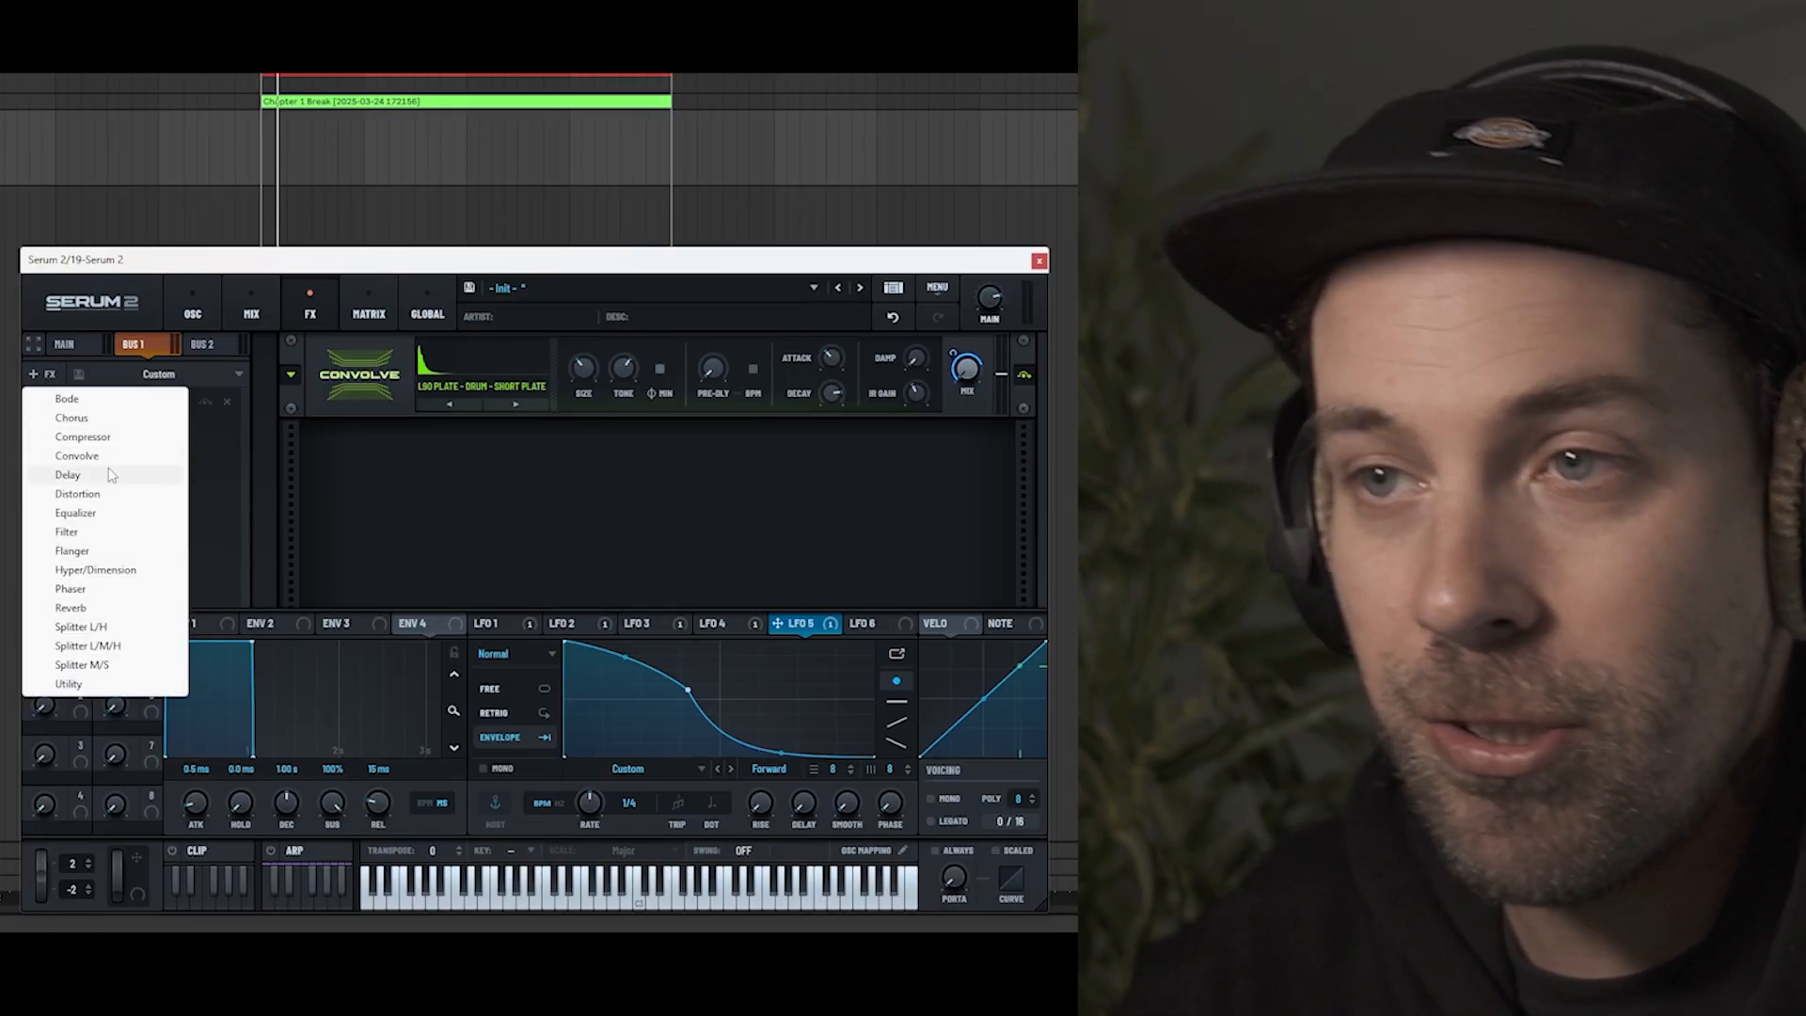
pyautogui.click(99, 513)
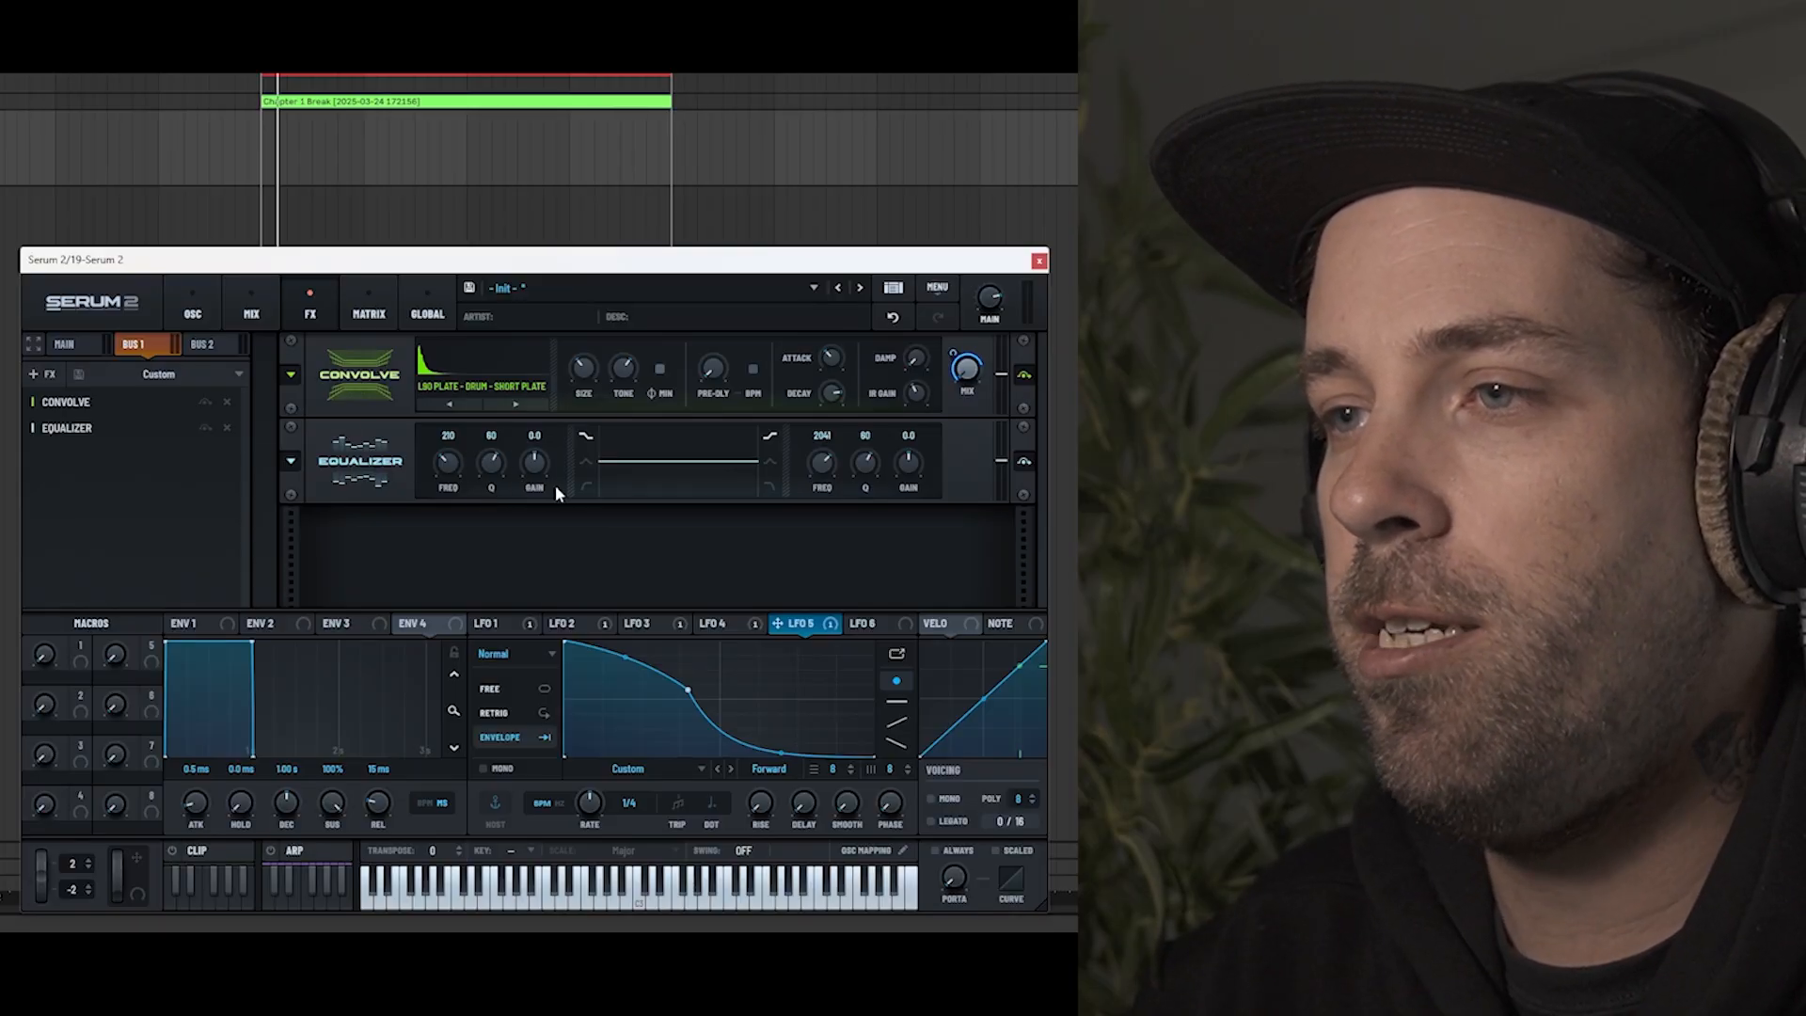
pyautogui.moveTo(448, 463)
pyautogui.mouseDown()
pyautogui.moveTo(535, 456)
pyautogui.moveTo(491, 421)
pyautogui.moveTo(447, 462)
pyautogui.moveTo(445, 433)
pyautogui.mouseUp()
pyautogui.moveTo(530, 474); pyautogui.dragTo(495, 501)
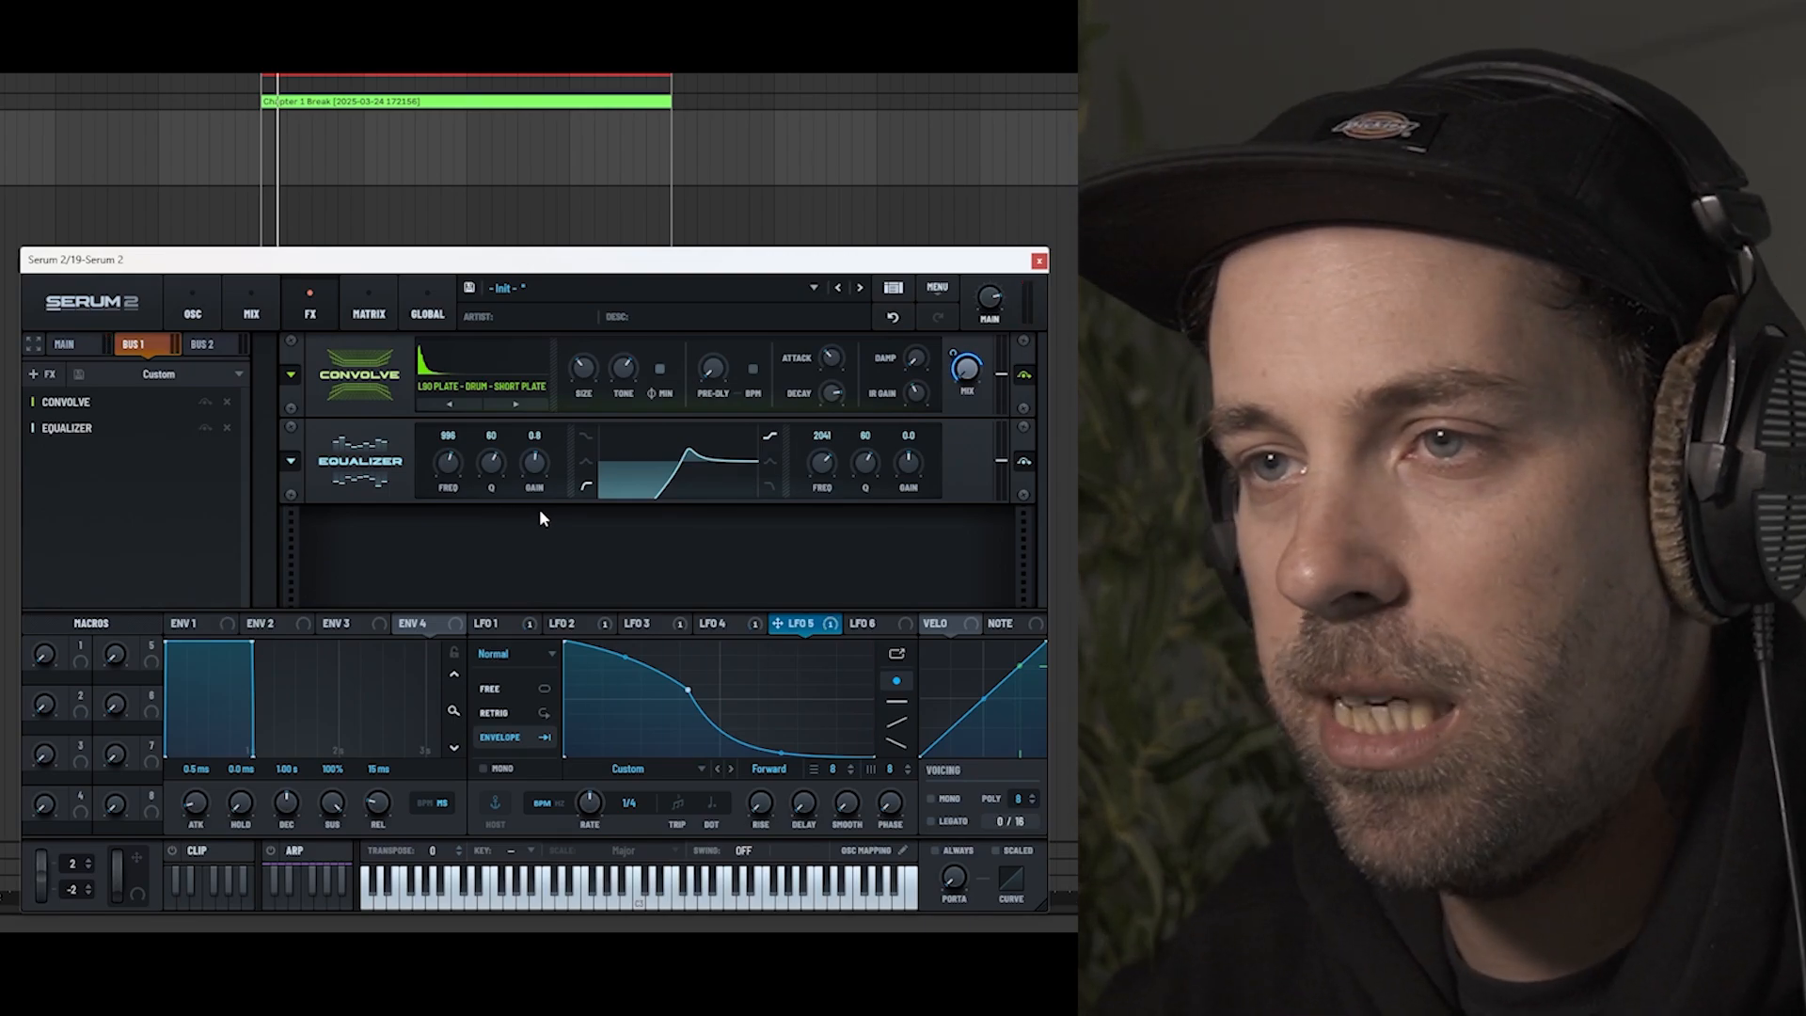
# Add a Distortion after the Equalizer on Bus 1, and set it to Tape Sat. with increased drive.
pyautogui.click(50, 374)
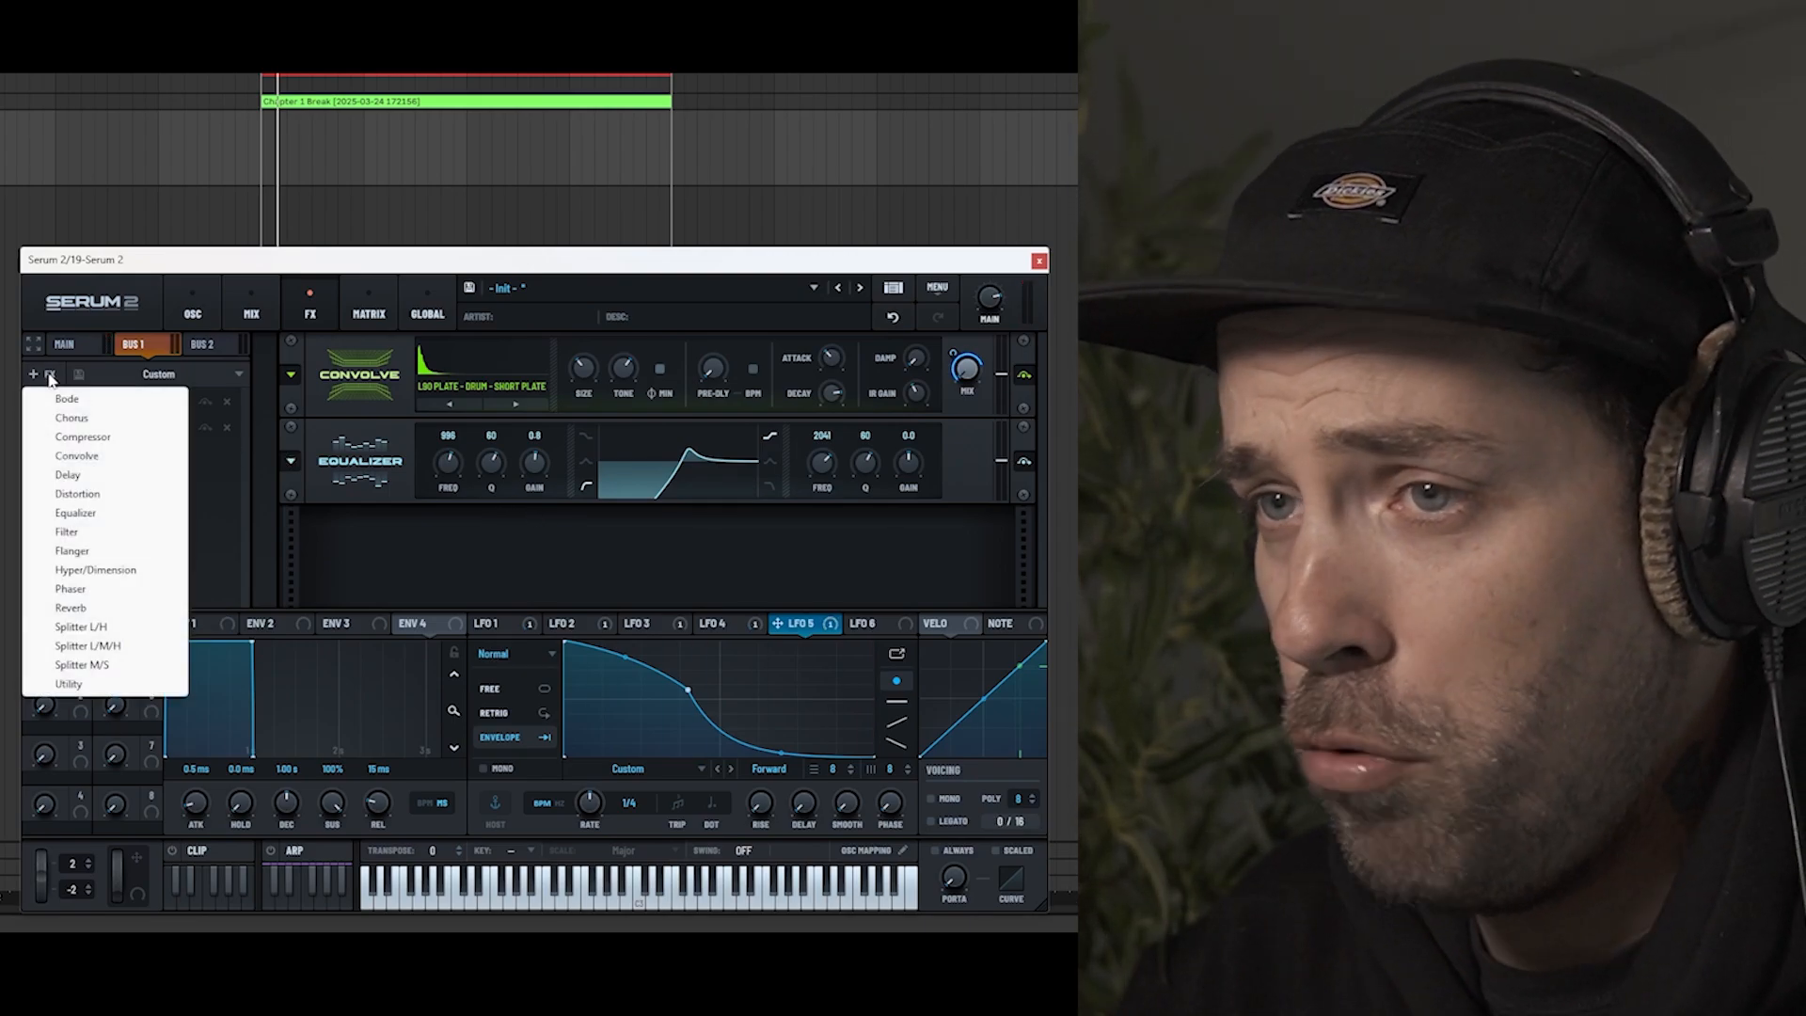
pyautogui.click(77, 494)
pyautogui.click(454, 565)
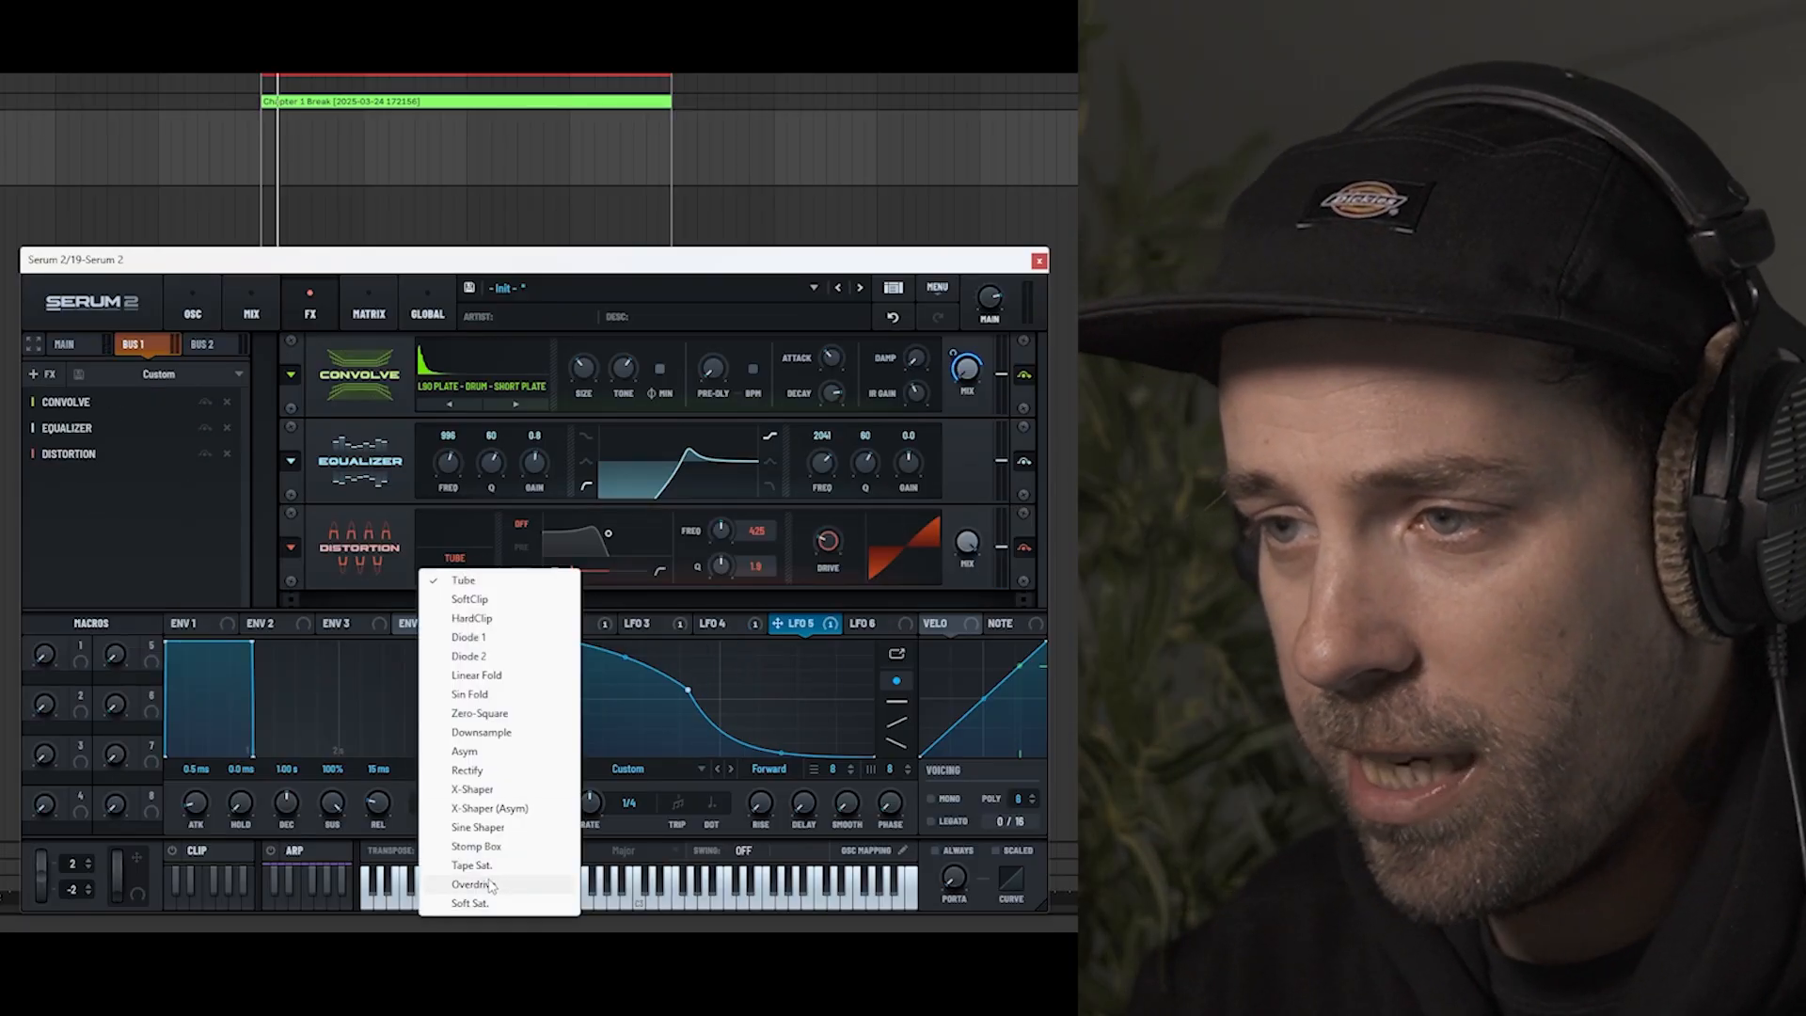
pyautogui.click(504, 870)
pyautogui.moveTo(830, 553); pyautogui.dragTo(826, 494)
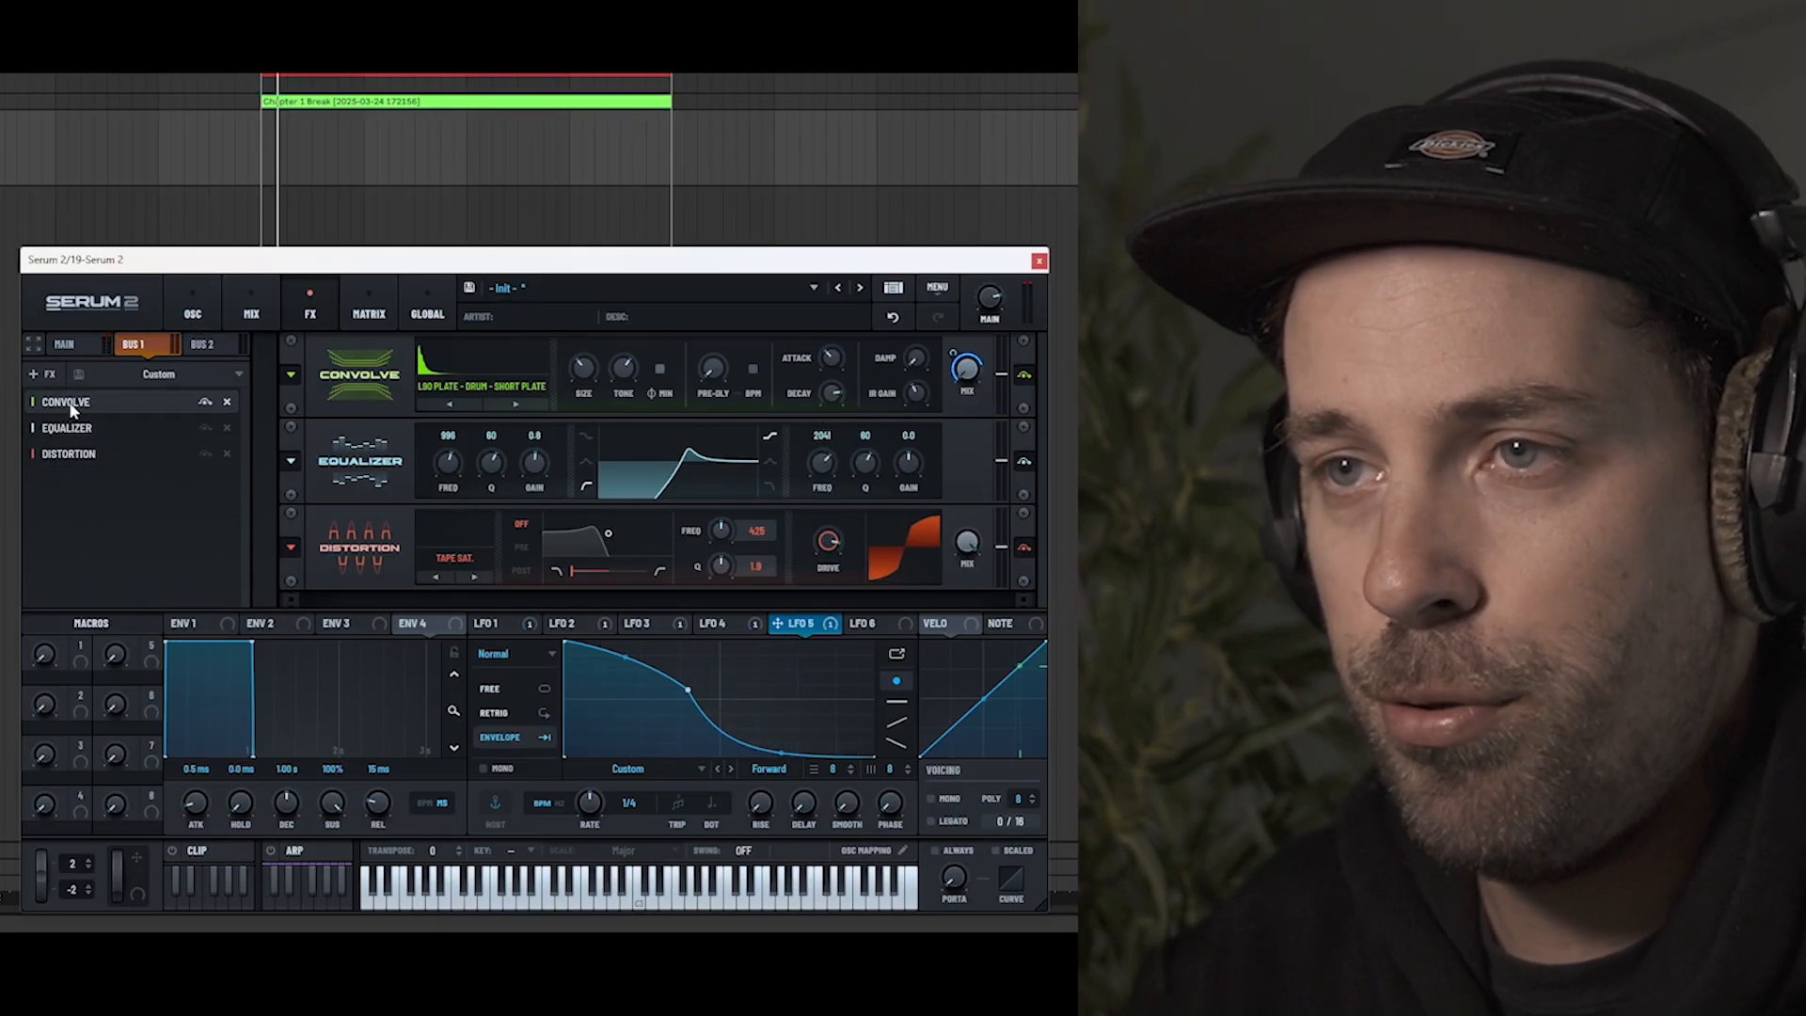
# Reshape the LFO 5 envelope into a steeper concave decay that reaches zero shortly after the middle.
pyautogui.click(720, 625)
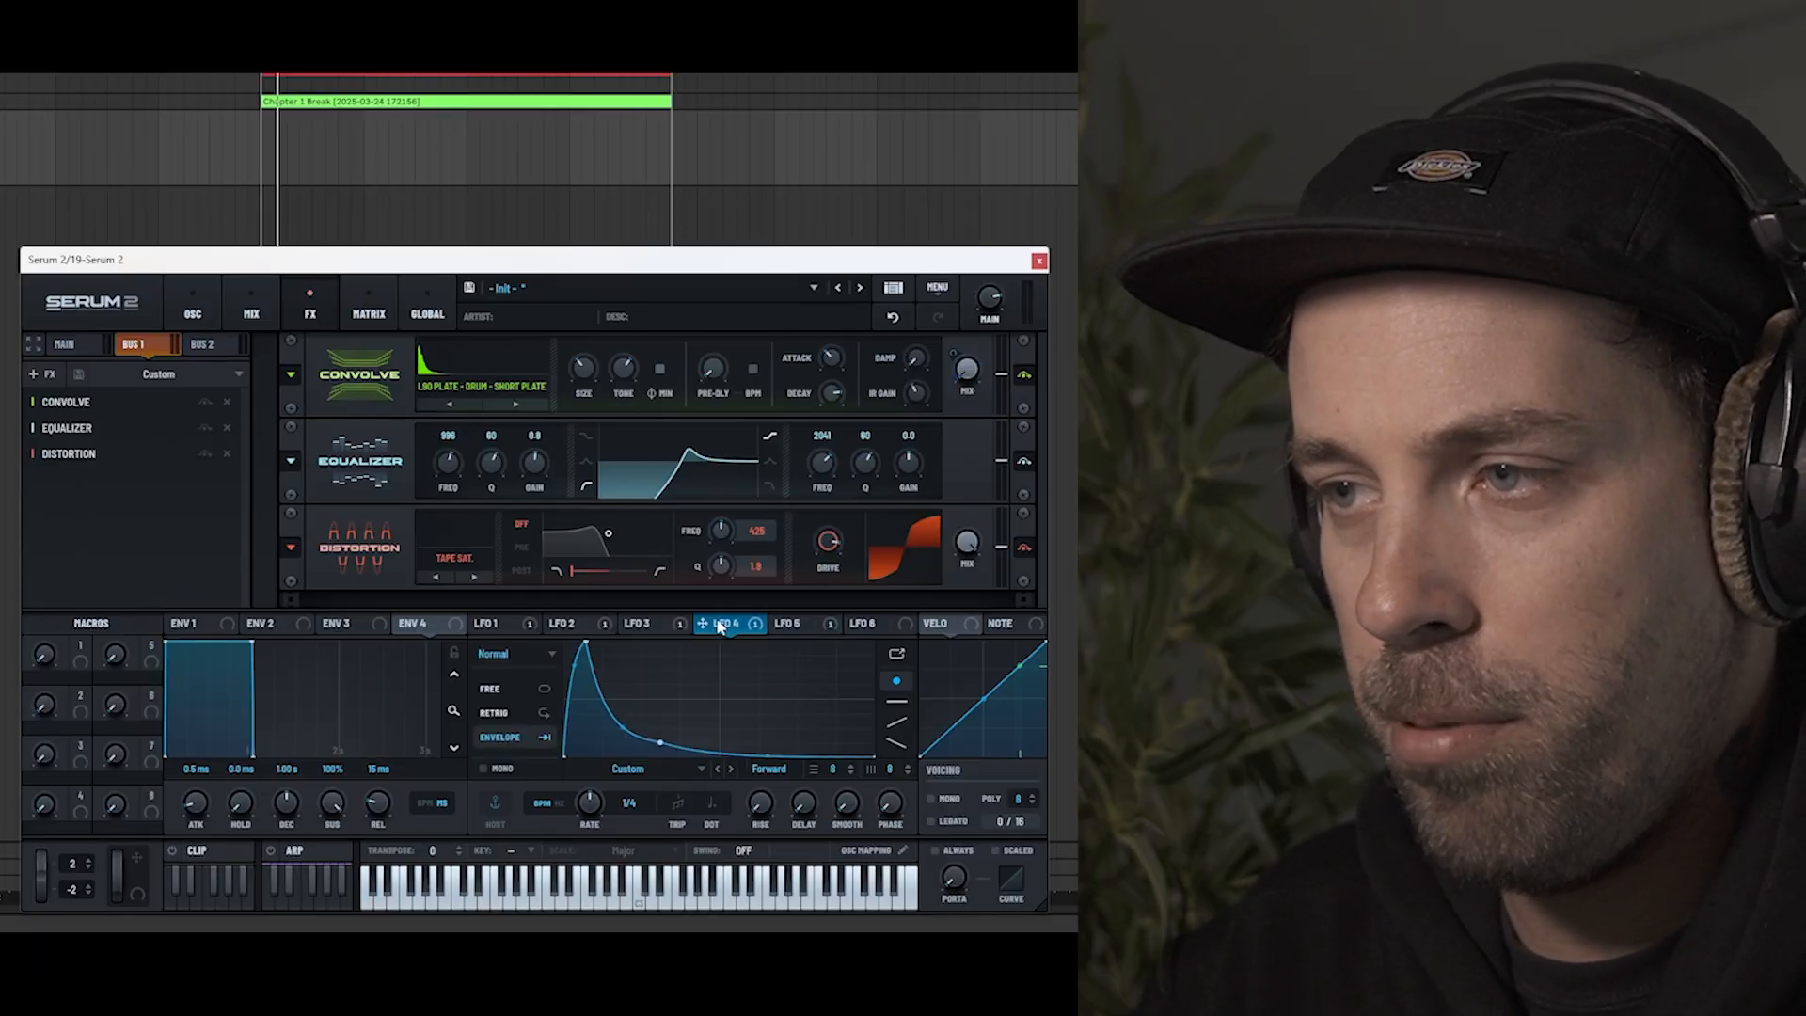
pyautogui.click(815, 628)
pyautogui.moveTo(680, 685); pyautogui.dragTo(703, 746)
pyautogui.moveTo(639, 692); pyautogui.dragTo(755, 766)
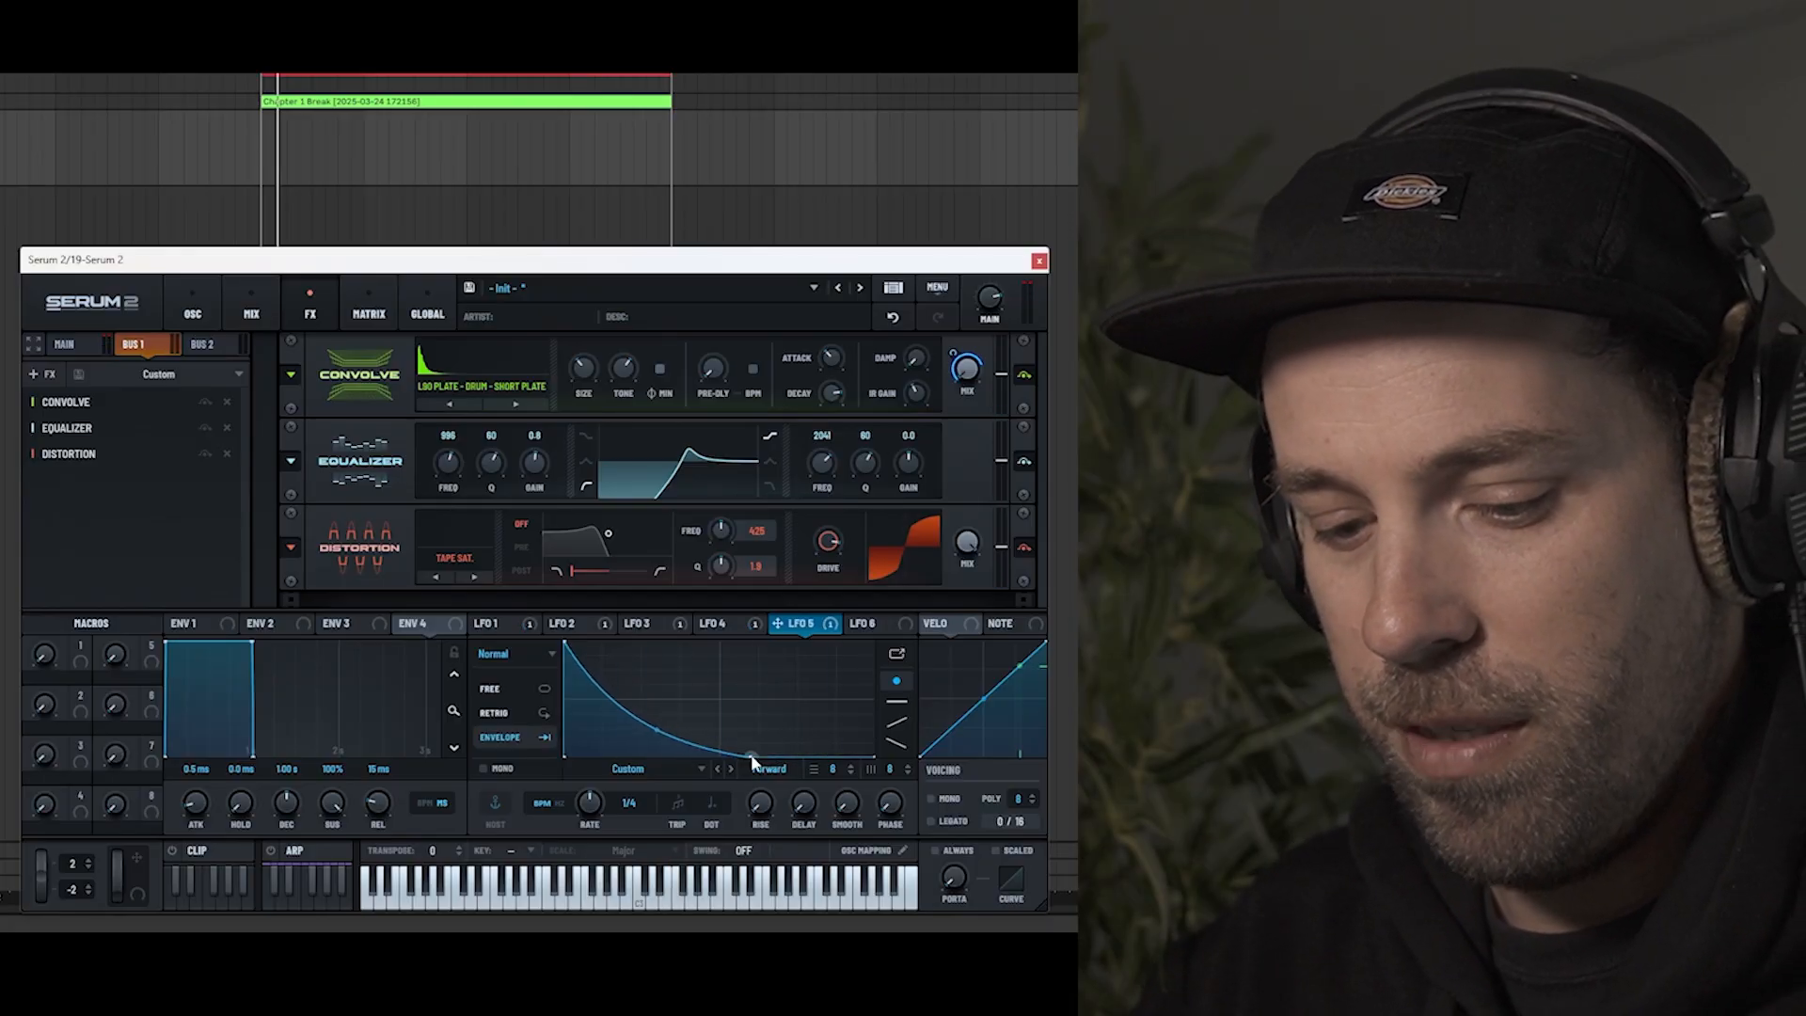